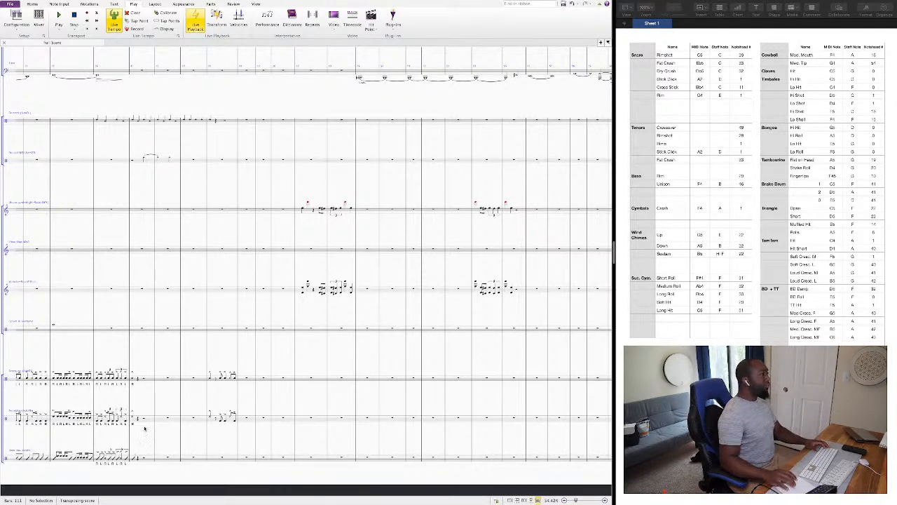
Play the score from the beginning and follow the battery percussion parts up to the empty bars after bar 40.
scroll(85, 363, left, 10)
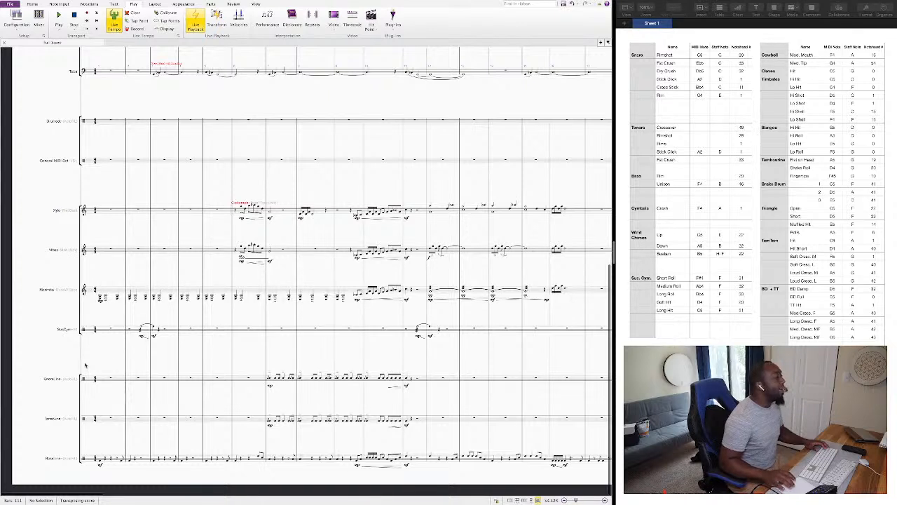
key(space)
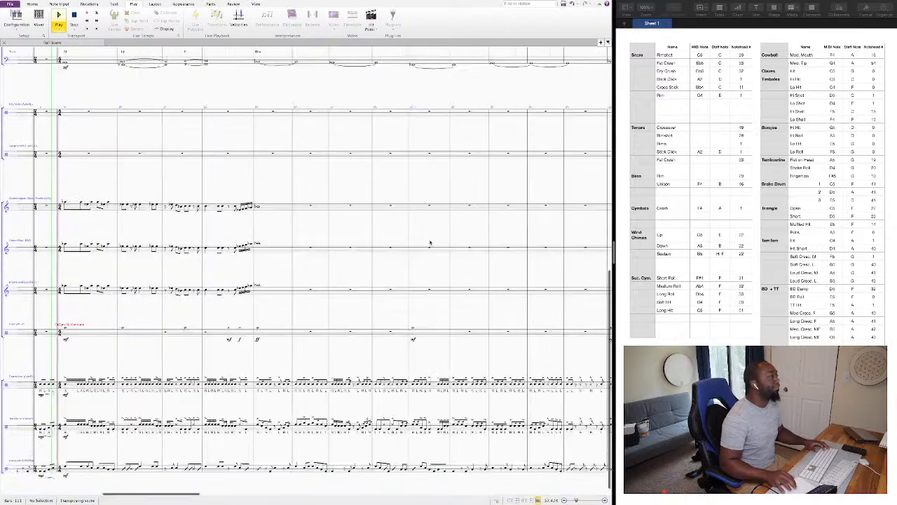
scroll(430, 242, up, 2)
scroll(430, 243, left, 3)
scroll(430, 243, down, 2)
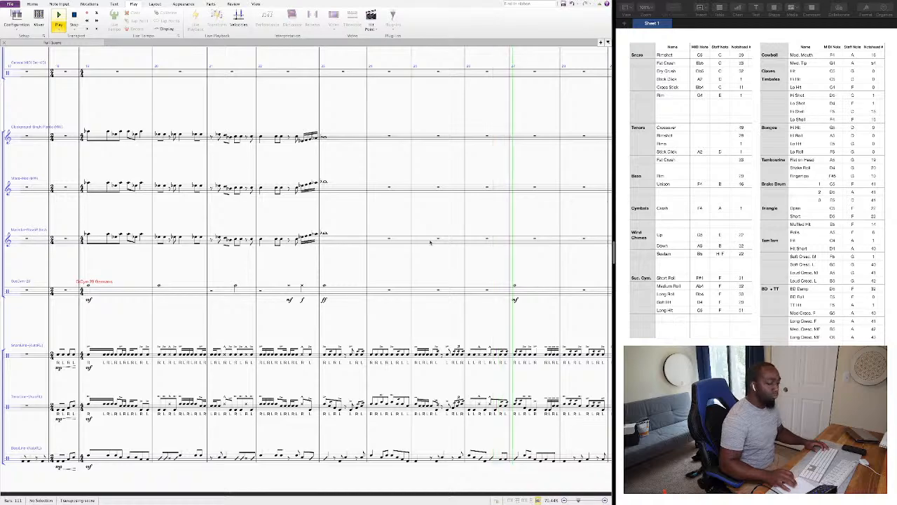
scroll(431, 242, up, 3)
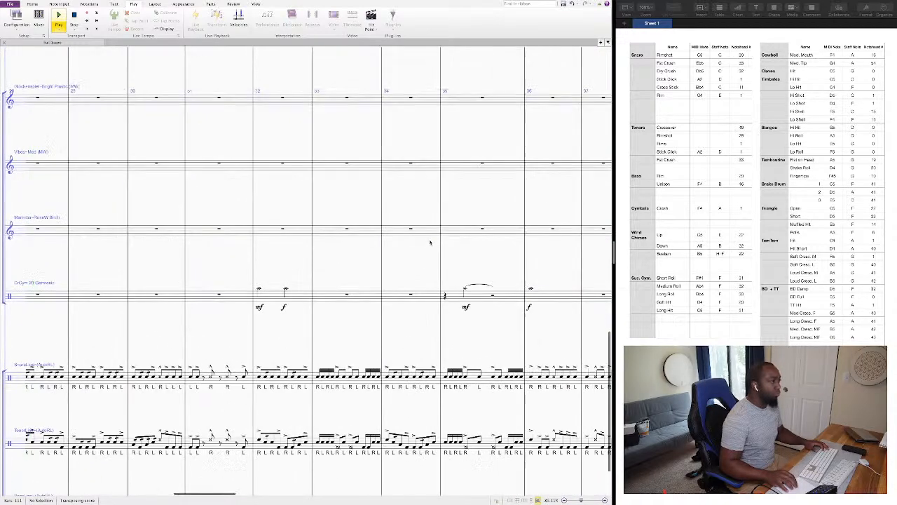
scroll(431, 242, up, 2)
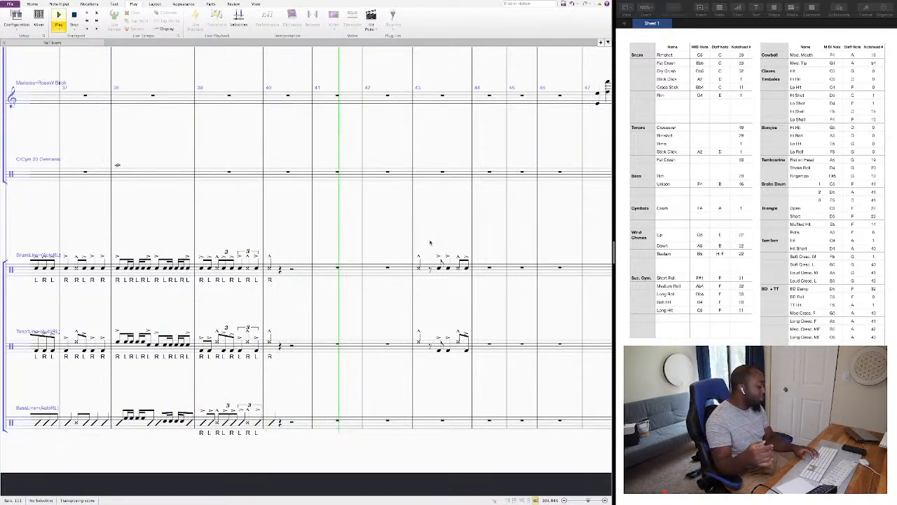
key(space)
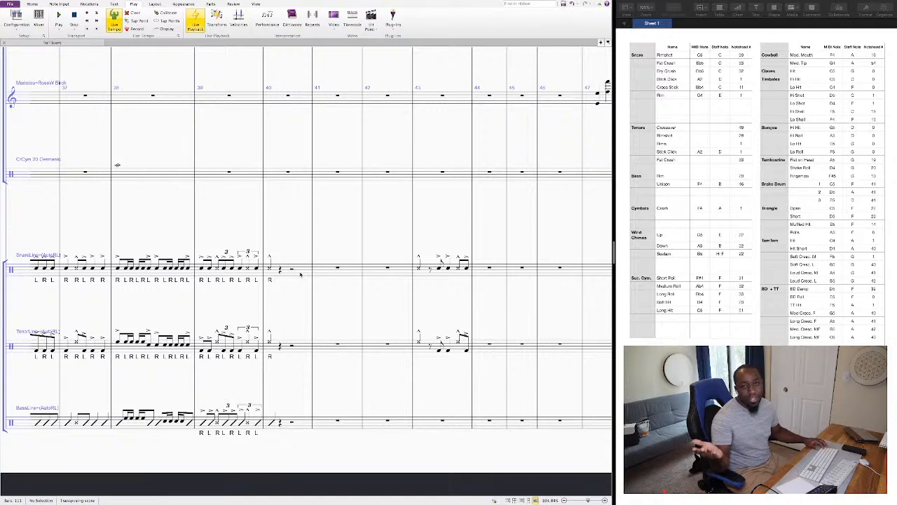
Highlight bars 40 to 42 of the snare line as the gap in the battery writing.
click(300, 274)
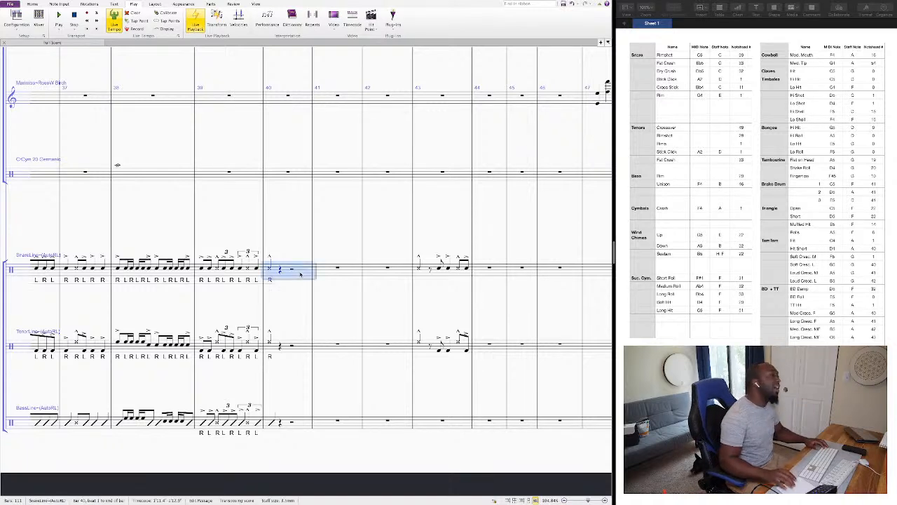
shift+click(397, 272)
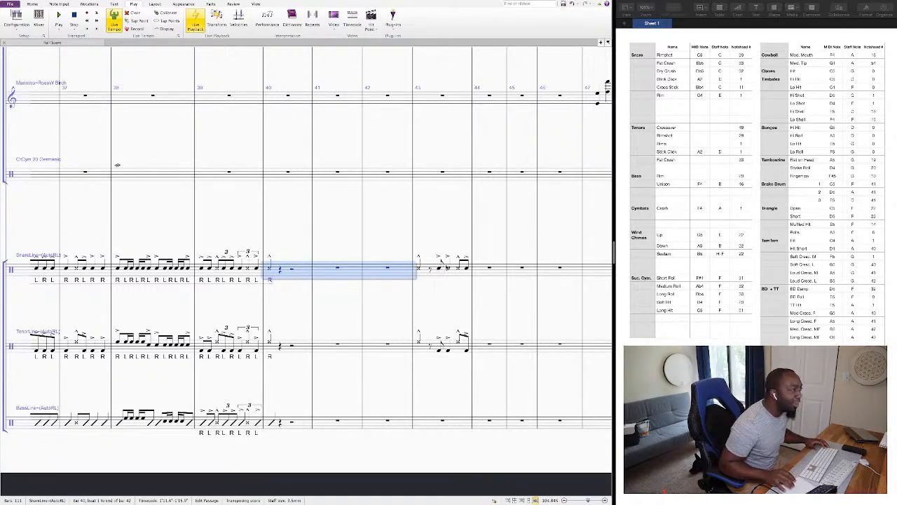
key(Escape)
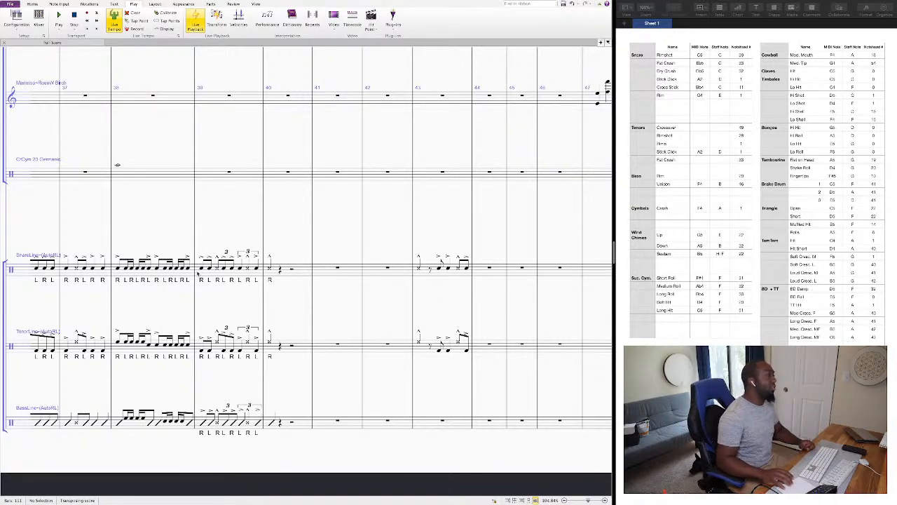
Play the score from the snare line's note on beat 1 of bar 43 to hear the following section.
scroll(197, 274, left, 2)
scroll(196, 274, right, 2)
scroll(197, 275, down, 2)
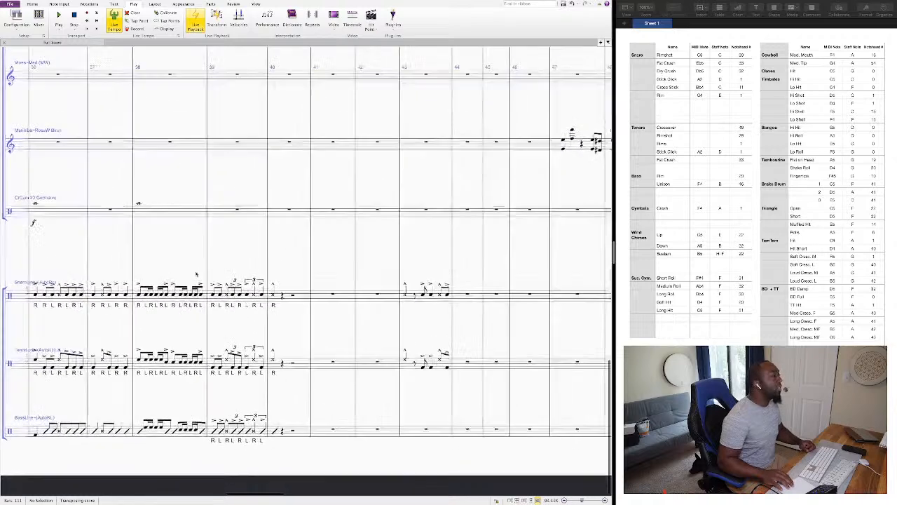
scroll(196, 274, down, 1)
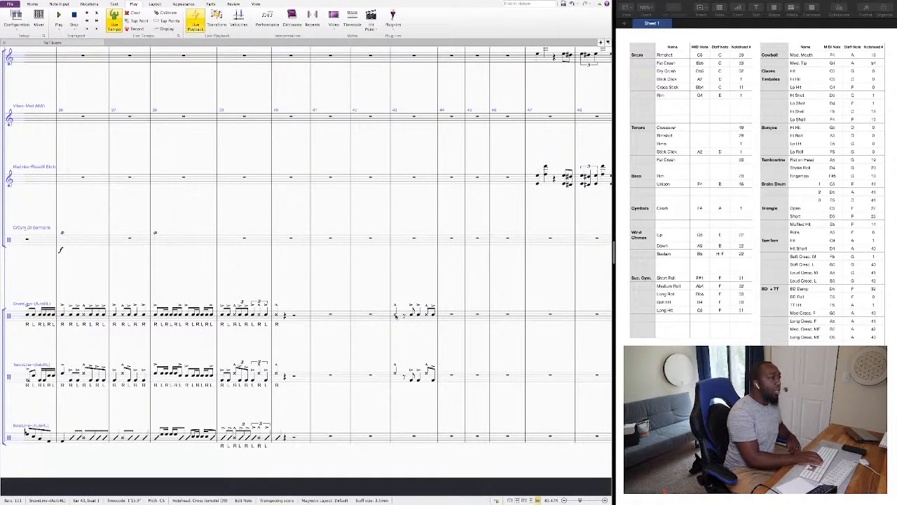
key(p)
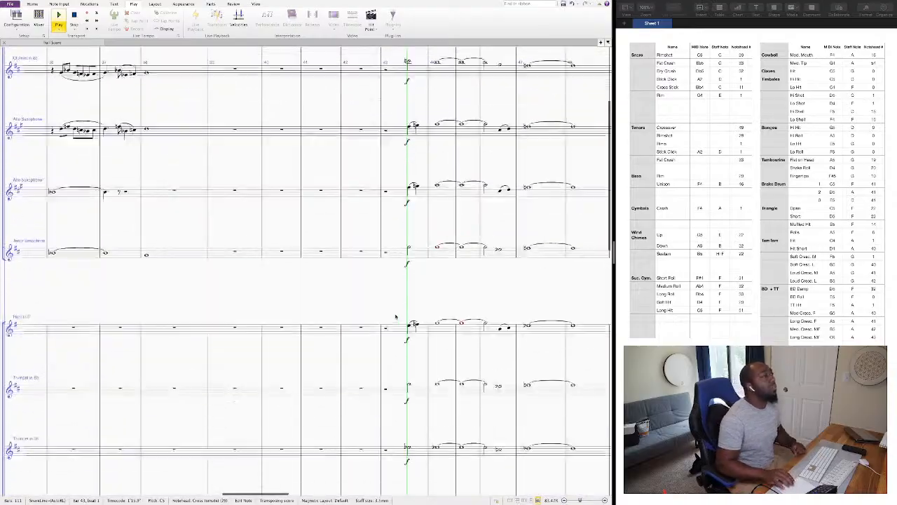
scroll(396, 317, down, 4)
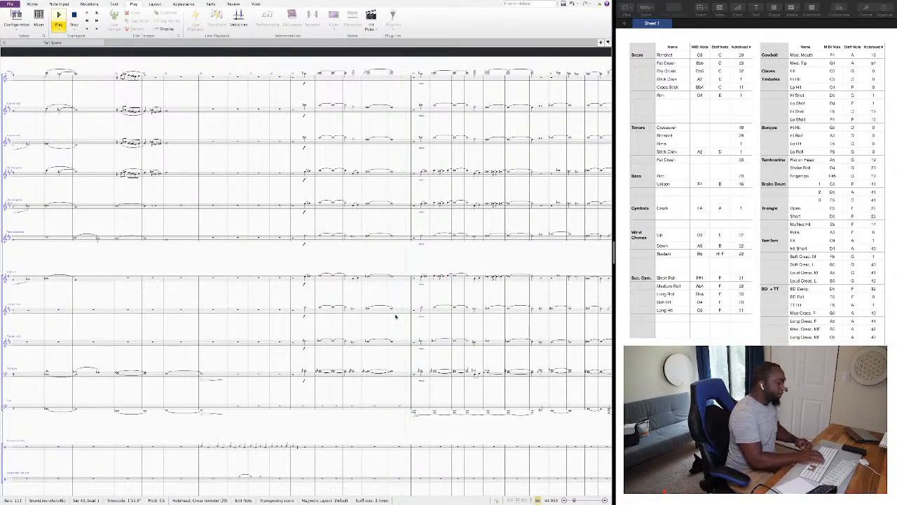
key(space)
Enter an eighth-note triplet of C5, A4 and F4 on beat 2 of the tenor line's bar 40, then two eighth notes on beat 3.
scroll(312, 372, down, 6)
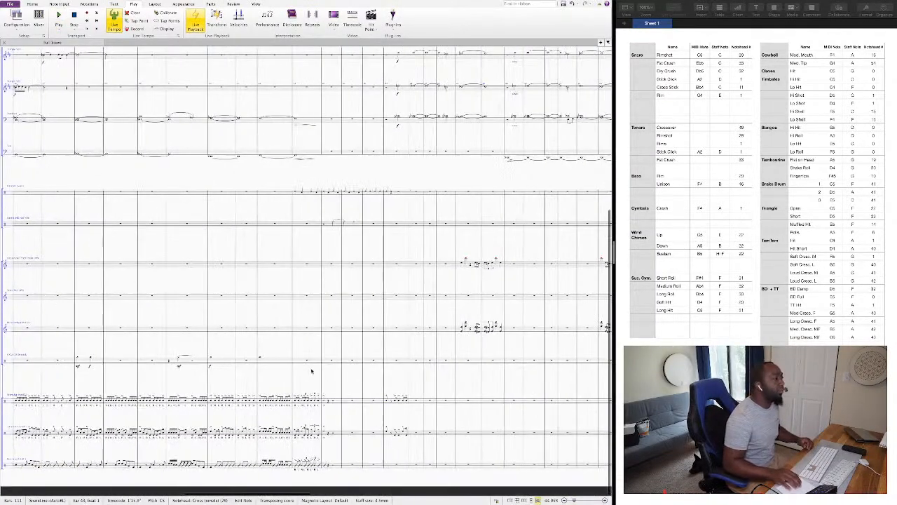
scroll(318, 367, up, 3)
scroll(322, 362, up, 3)
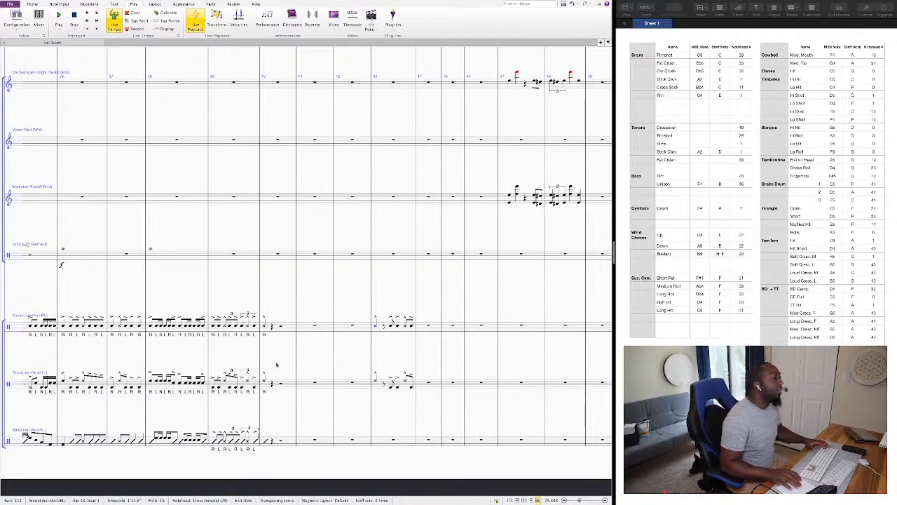
click(273, 383)
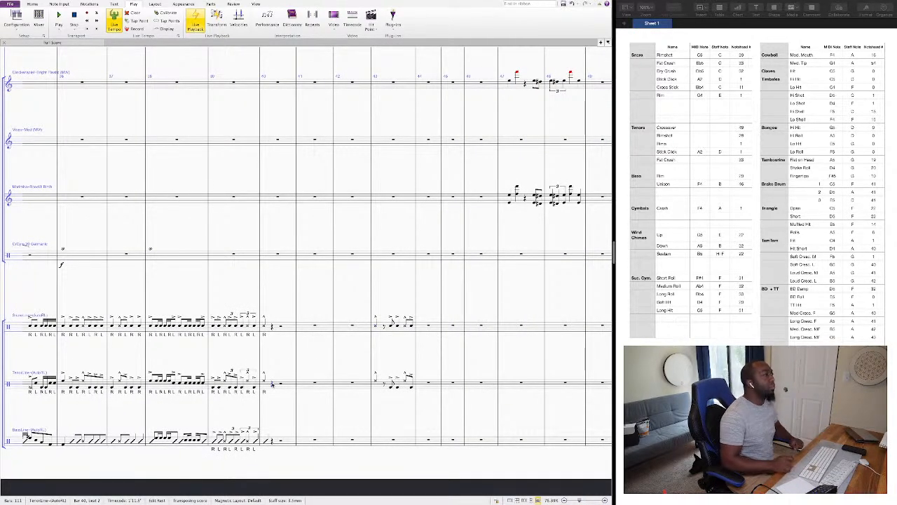
key(3)
key(c)
key(0)
key(0)
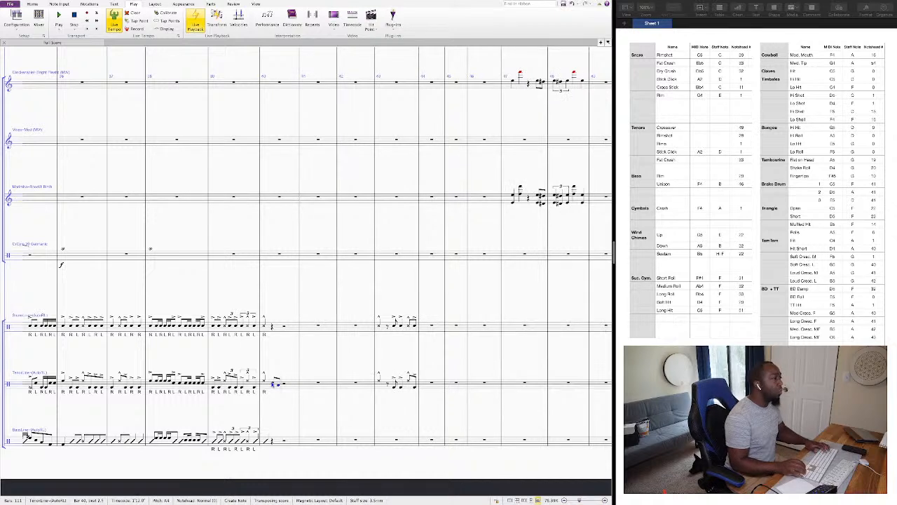
key(Left)
key(Left)
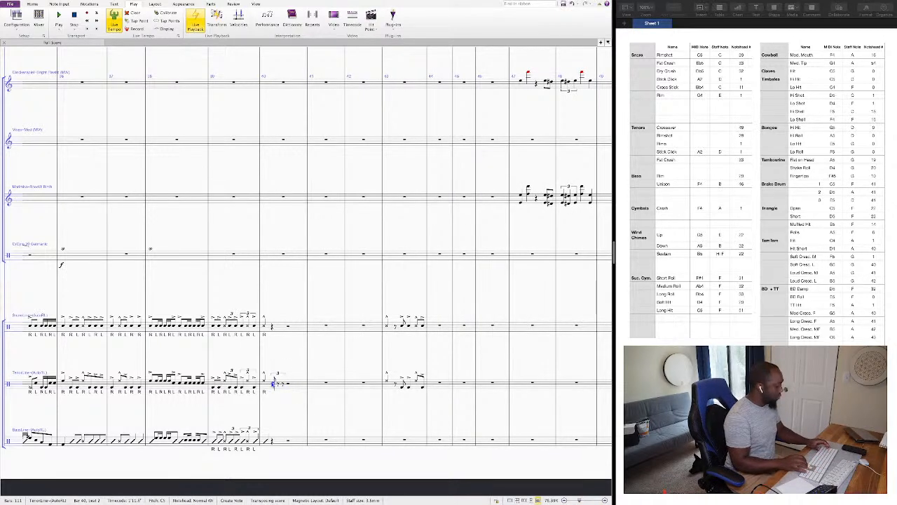
key(a)
key(f)
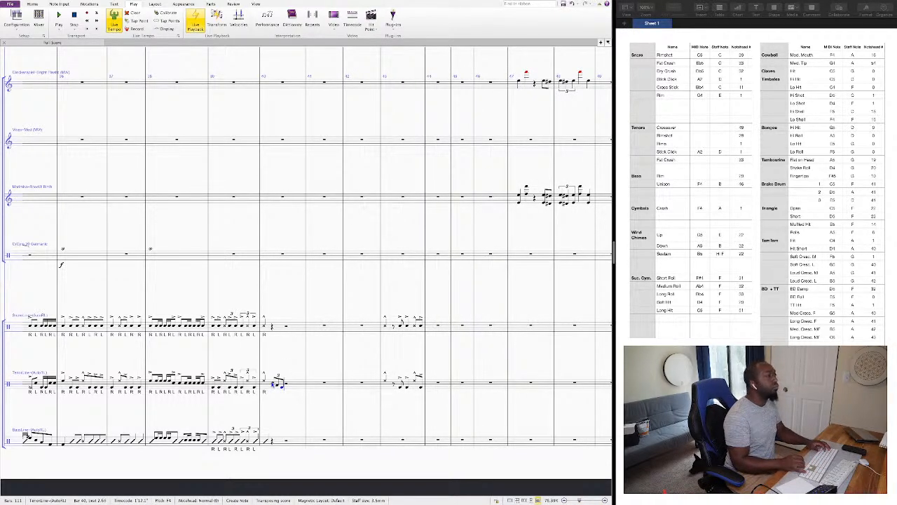
key(f)
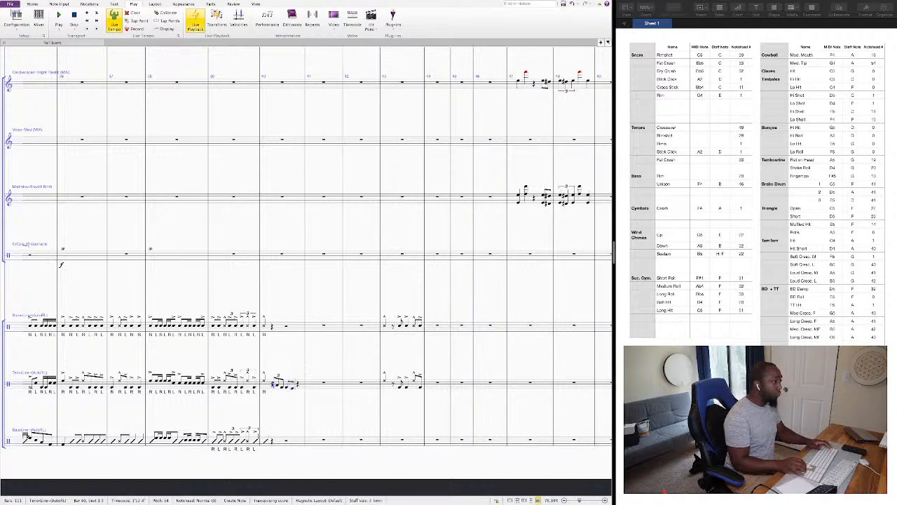
key(Escape)
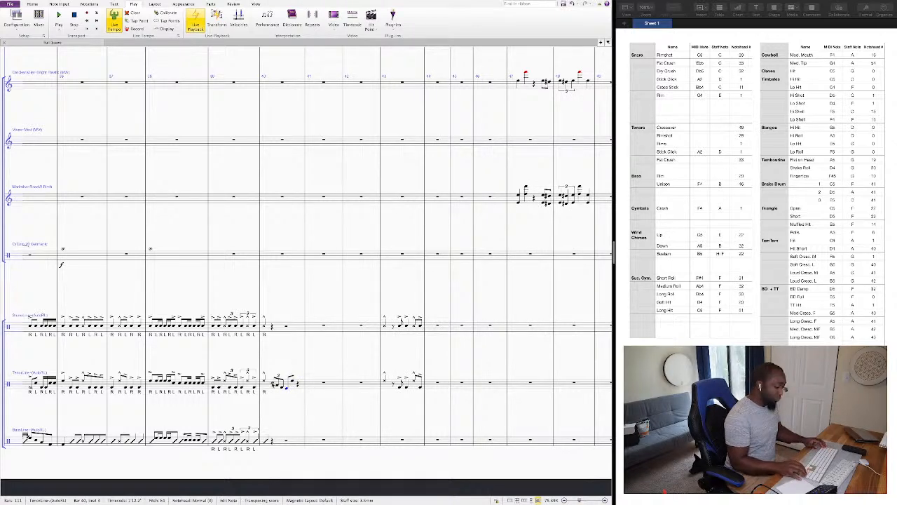
Give the tenor line's note on beat 3.5 of bar 40 the rimshot notehead 29.
key(Right)
key(alt+shift+2)
key(alt+shift+9)
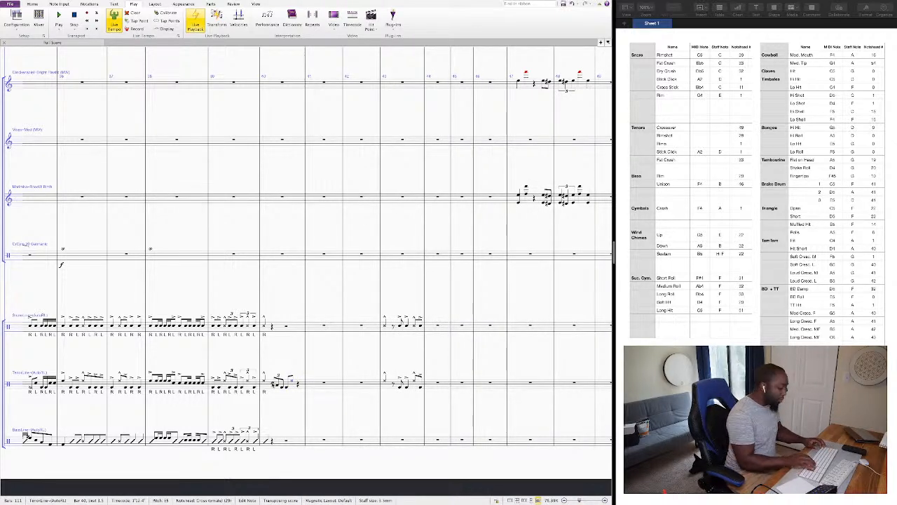
Review the new tenor figure and play it back from beat 1 of bar 40.
key(Left)
key(Left)
key(Left)
key(Left)
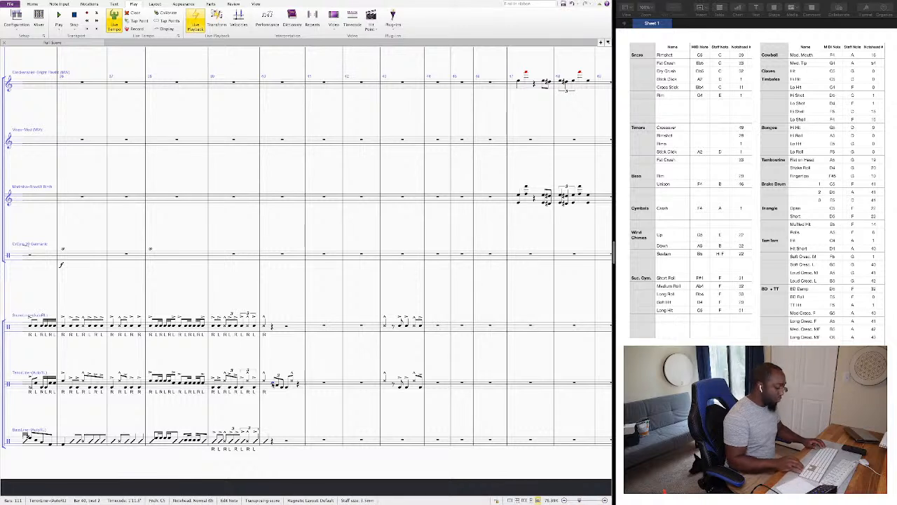
key(shift+Right)
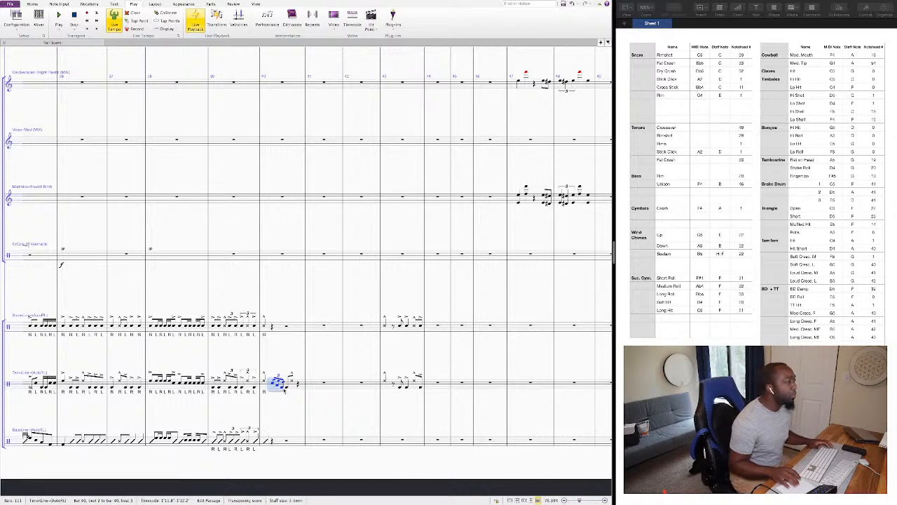
click(287, 389)
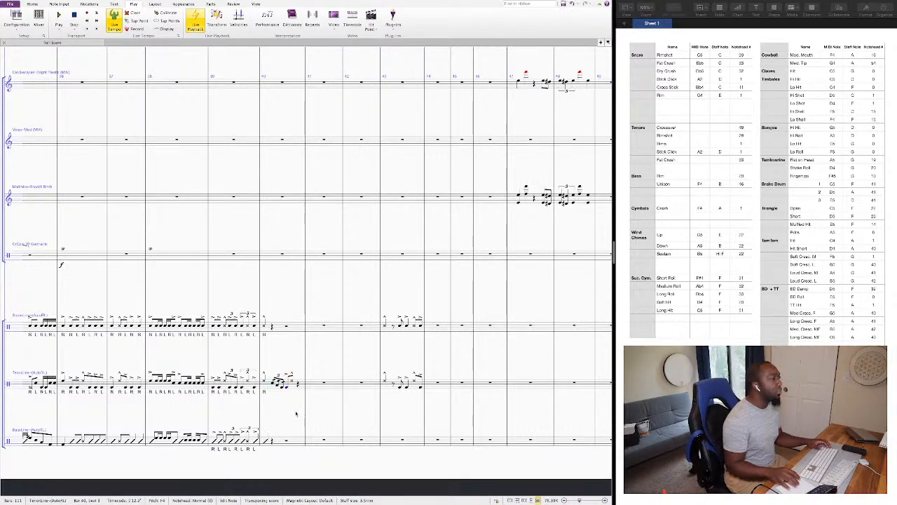
click(265, 383)
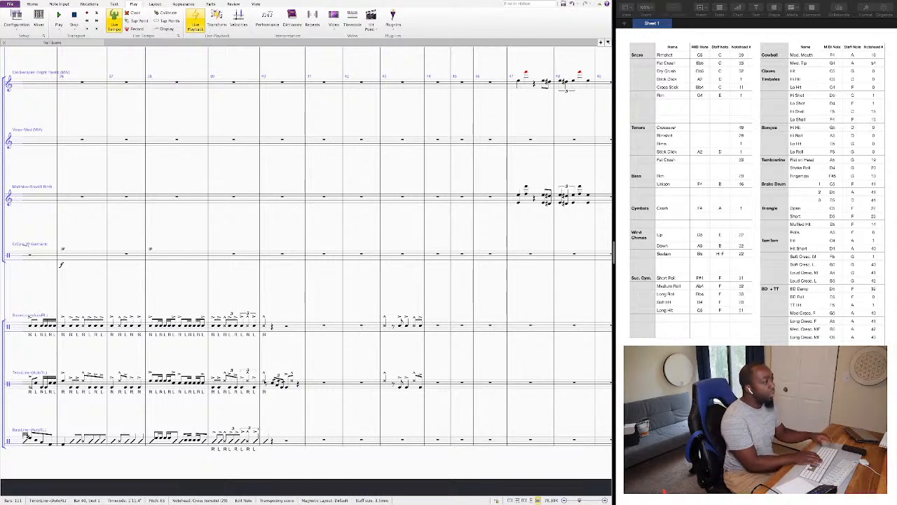
key(p)
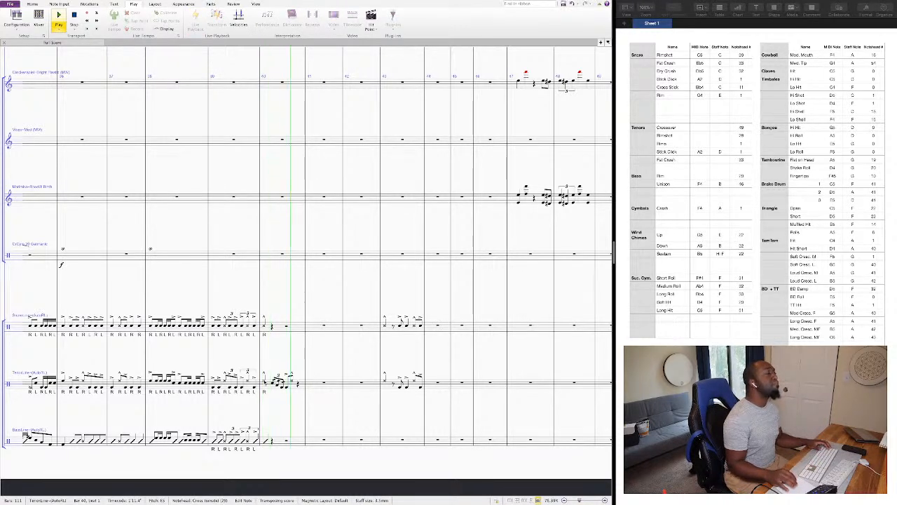
key(space)
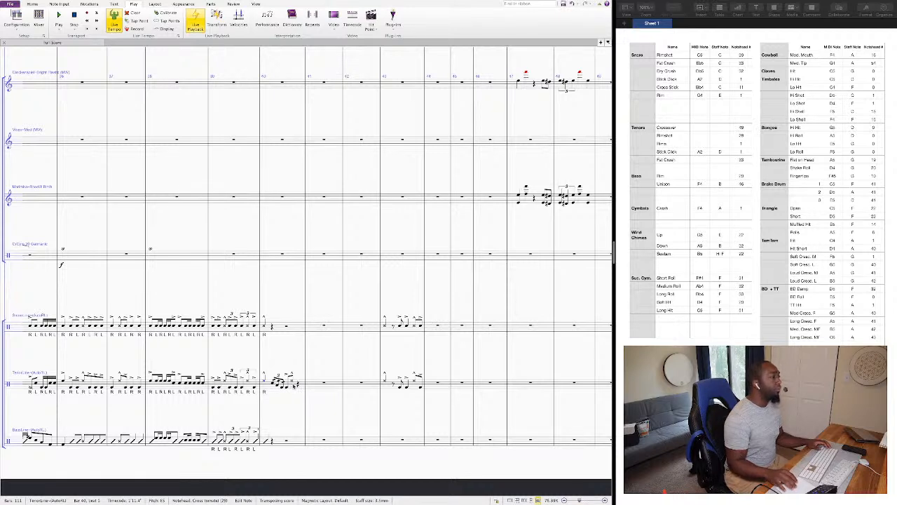
Fill beat 4 of the tenor line's bar 40 with four sixteenth notes on F4.
click(275, 384)
key(shift+Right)
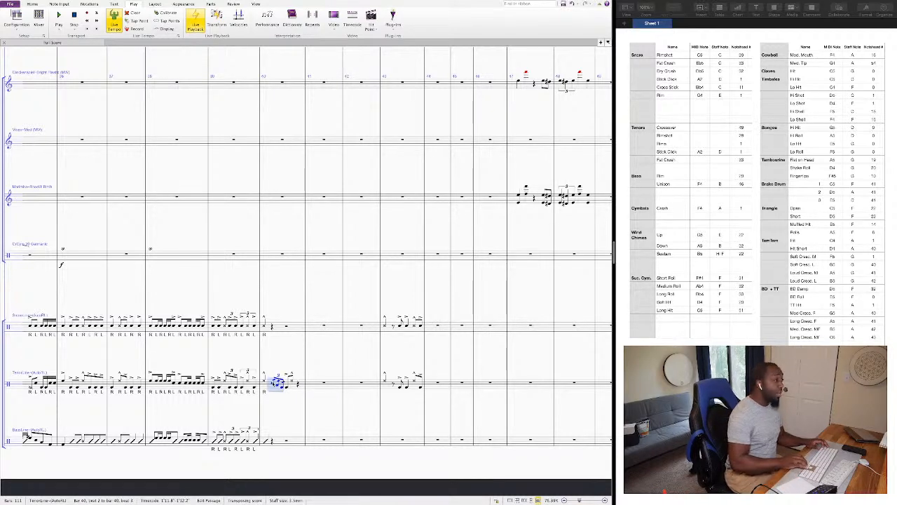
key(Right)
key(Right)
key(Right)
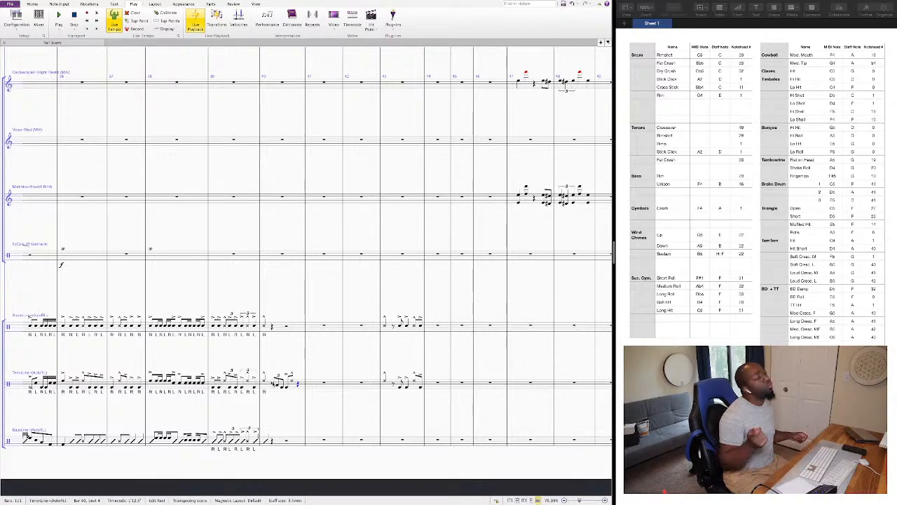
key(2)
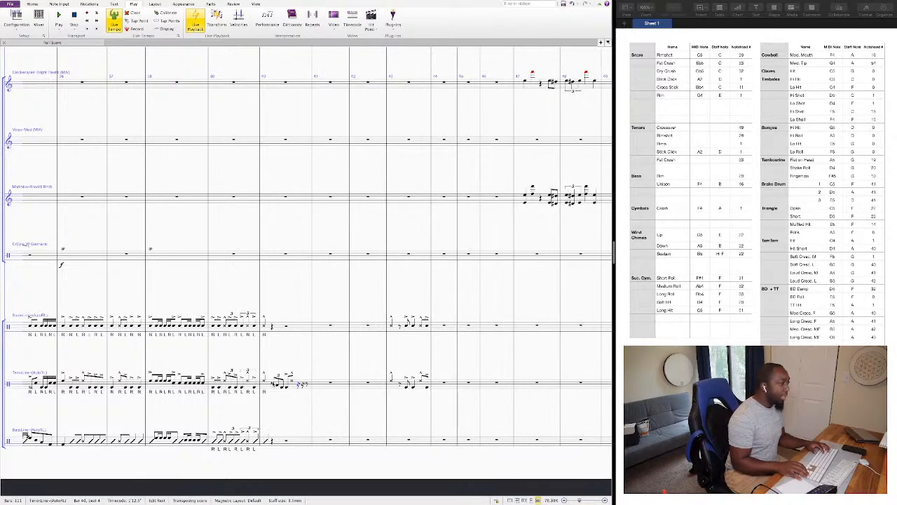
key(f)
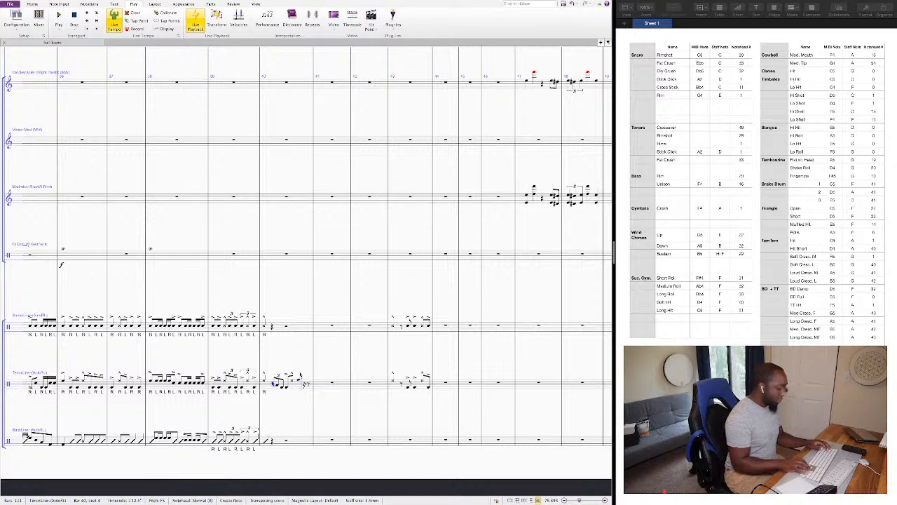
key(super+Down)
key(r)
key(r)
key(r)
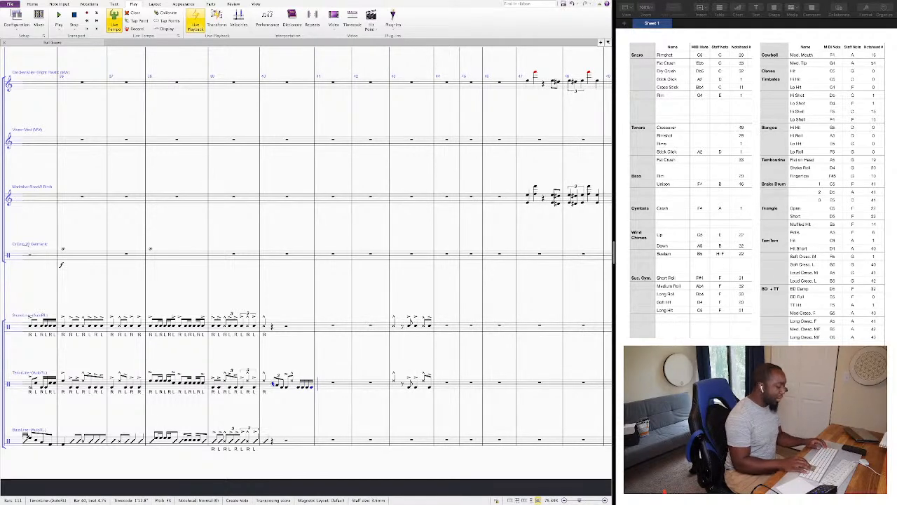
key(Escape)
Review the notes of the tenor line's bar 40, from the triplet on beat 2 to the sixteenth notes on beat 4.
key(shift+Left)
key(shift+Left)
key(shift+Left)
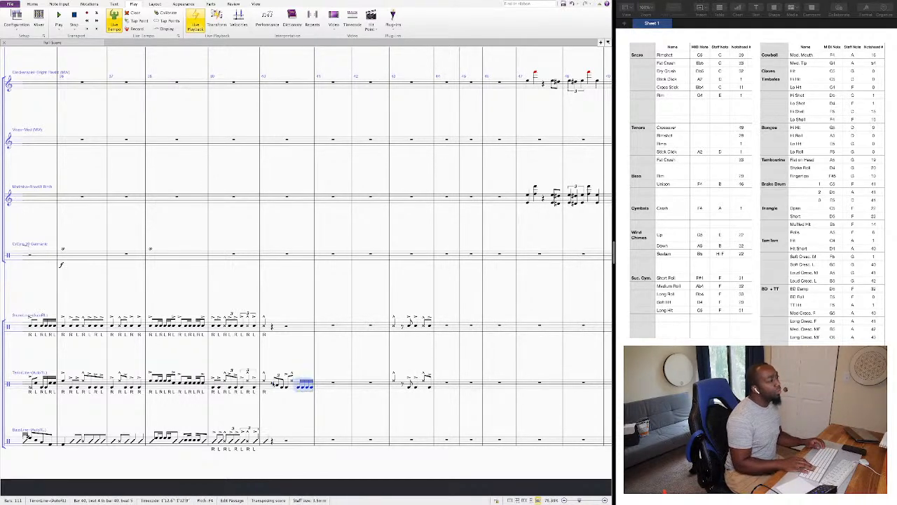
key(Left)
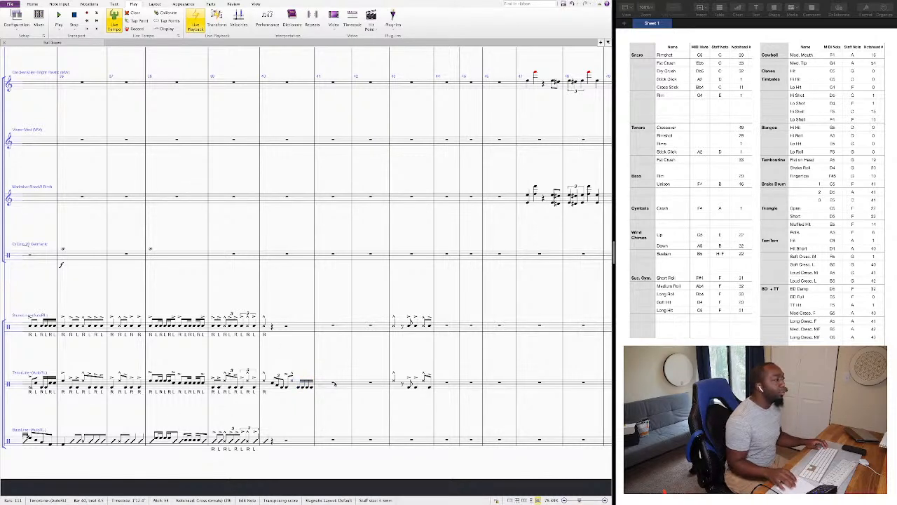
click(333, 384)
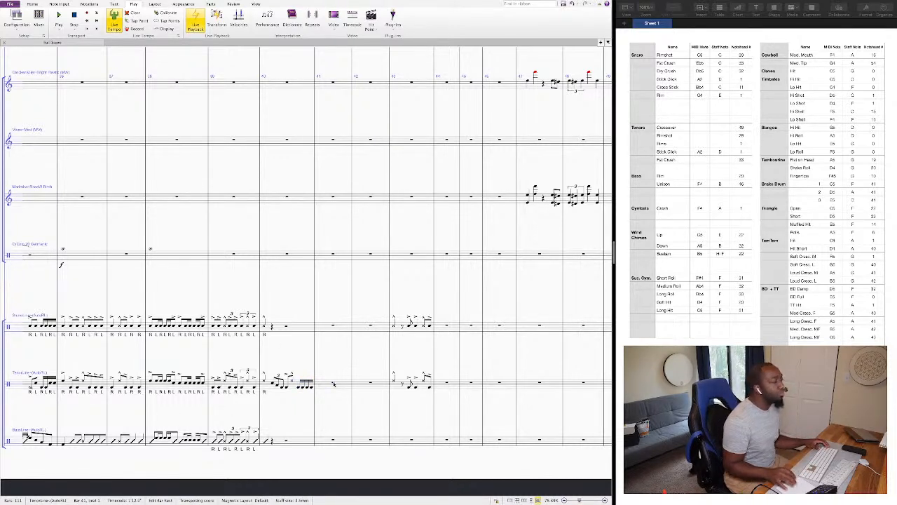
click(279, 386)
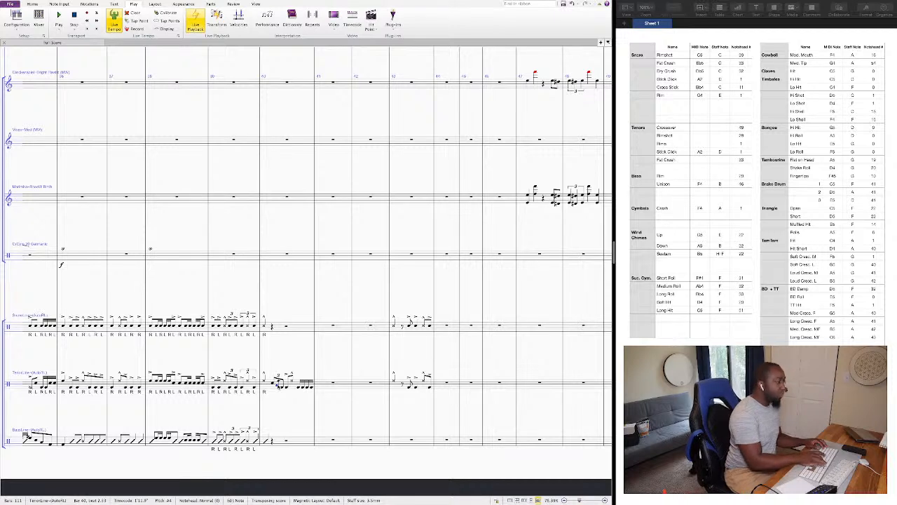
click(293, 405)
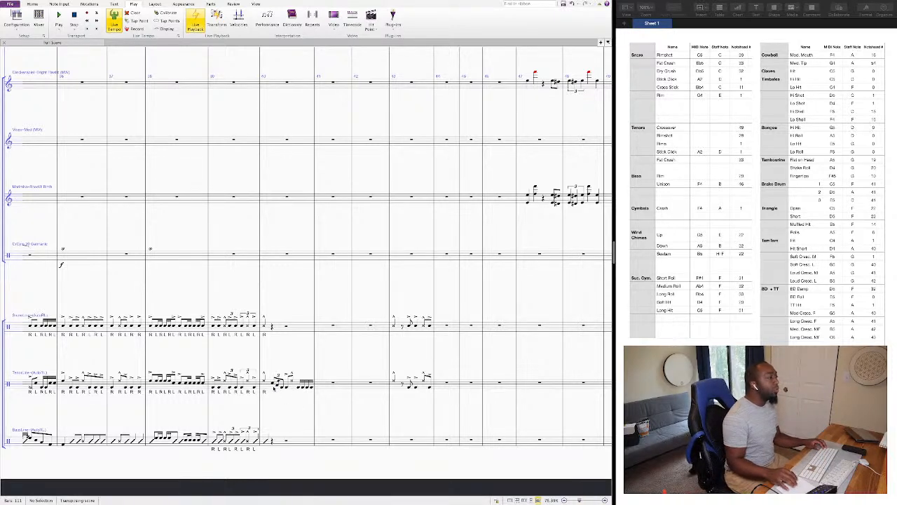
click(273, 385)
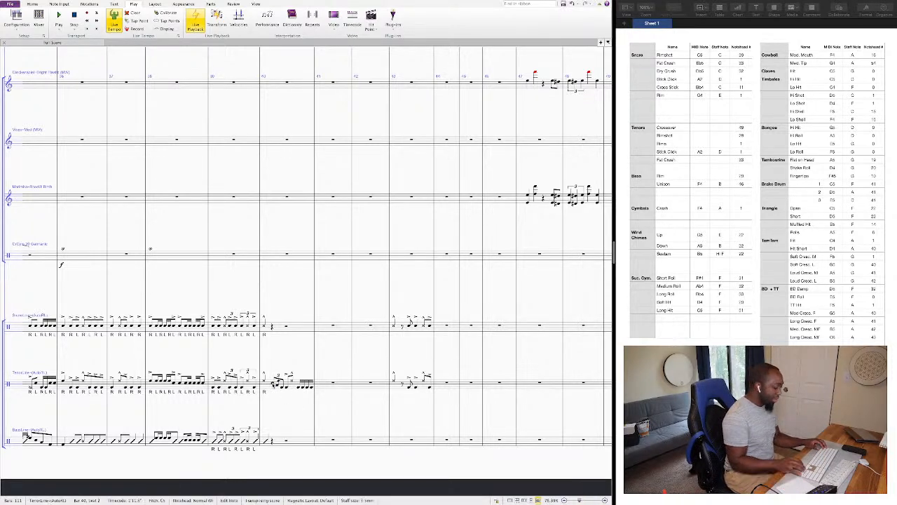
click(298, 387)
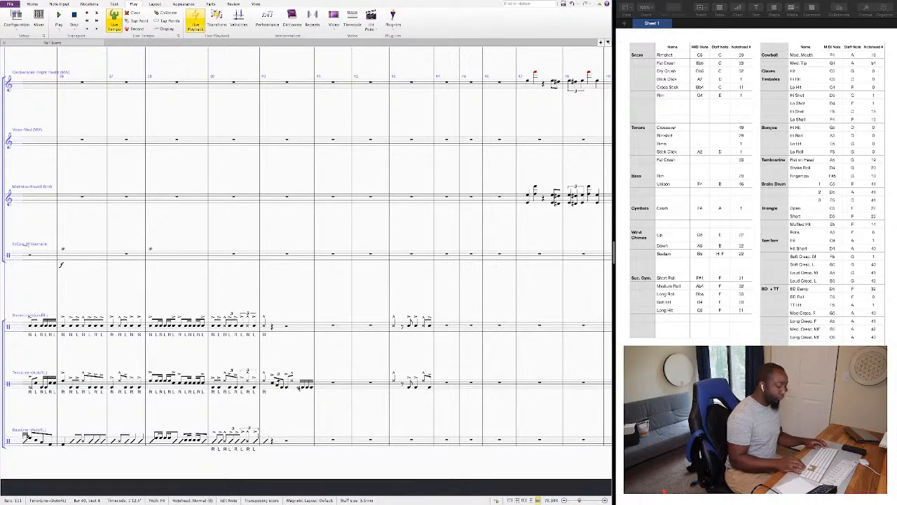
Enter four eighth notes on E5 across beats 1 and 2 of the tenor line's bar 41.
key(Right)
key(Right)
key(Right)
key(Right)
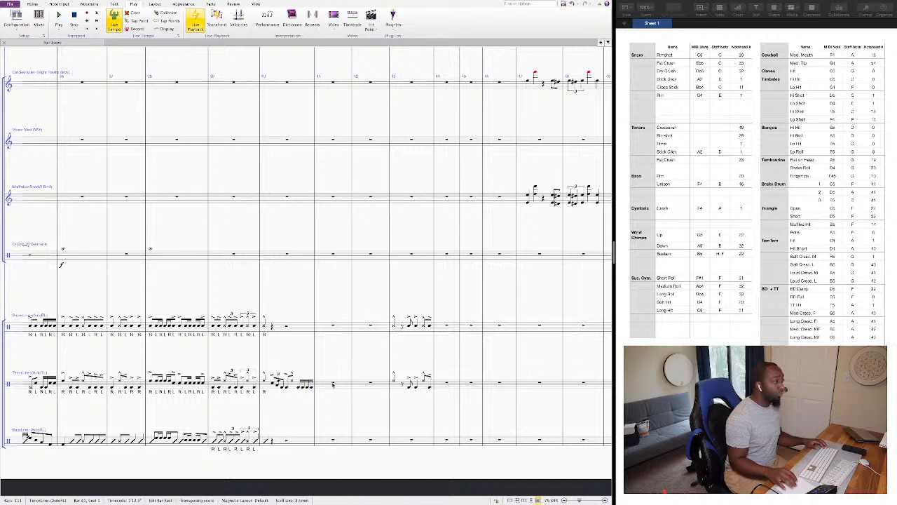
key(e)
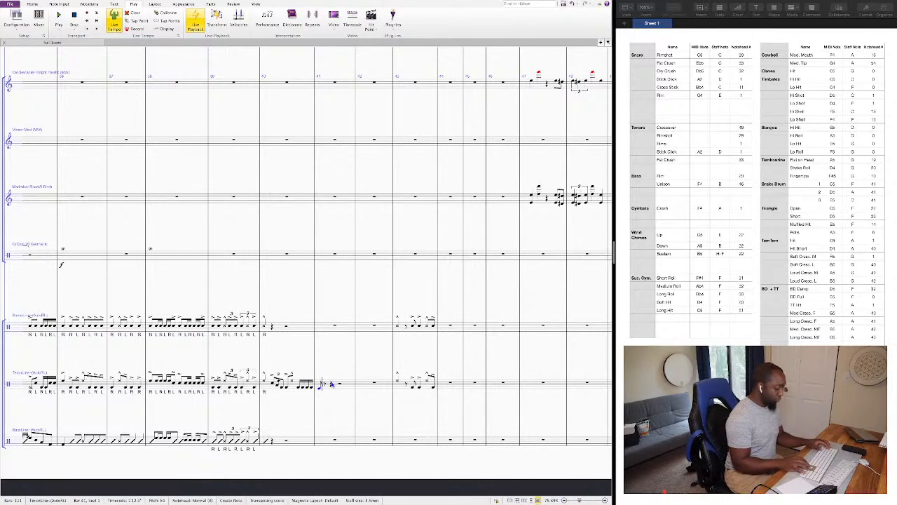
key(super+Up)
key(e)
key(e)
key(e)
Give the four eighth notes in the tenor line's bar 41 the rimshot notehead 29 and marcato accents.
key(shift+Left)
key(shift+Left)
key(shift+Left)
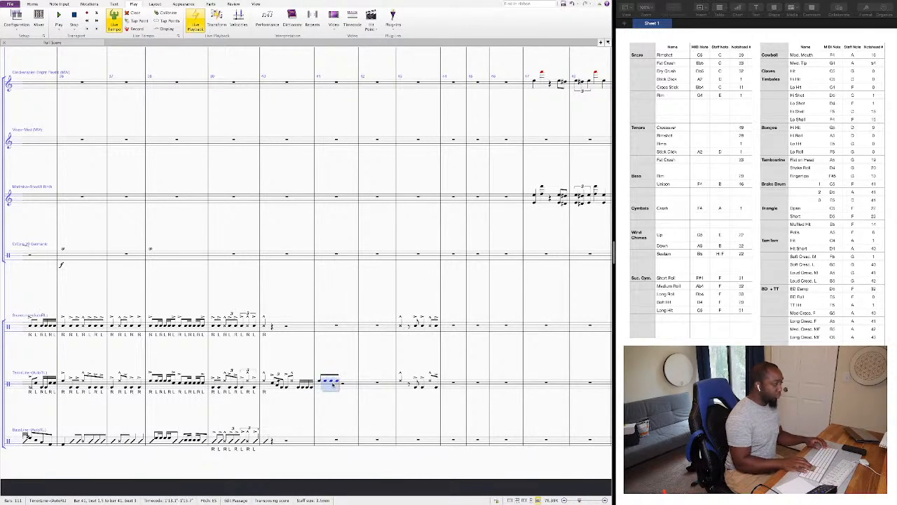
key(alt+shift+2)
key(alt+shift+9)
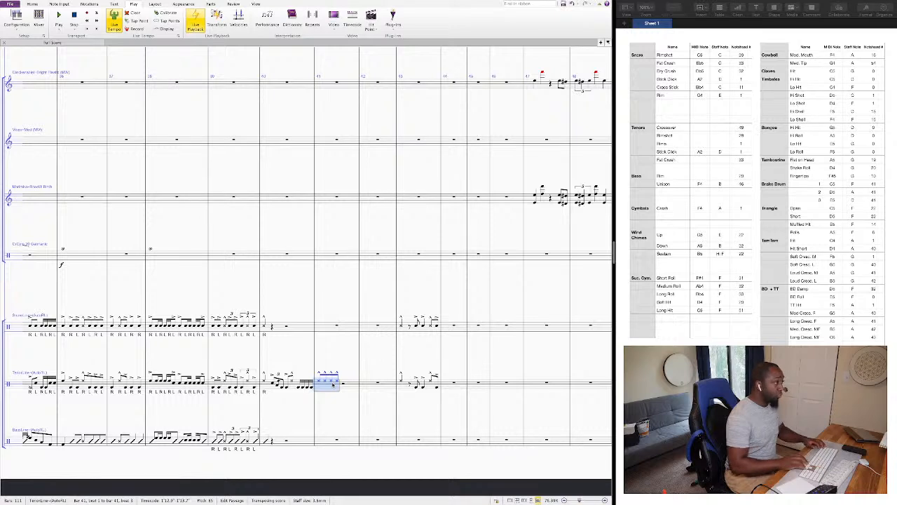
Fill beats 3 and 4 of the tenor line's bar 41 with two sixteenth notes and three eighth notes on F5.
key(Escape)
key(2)
key(f)
key(f)
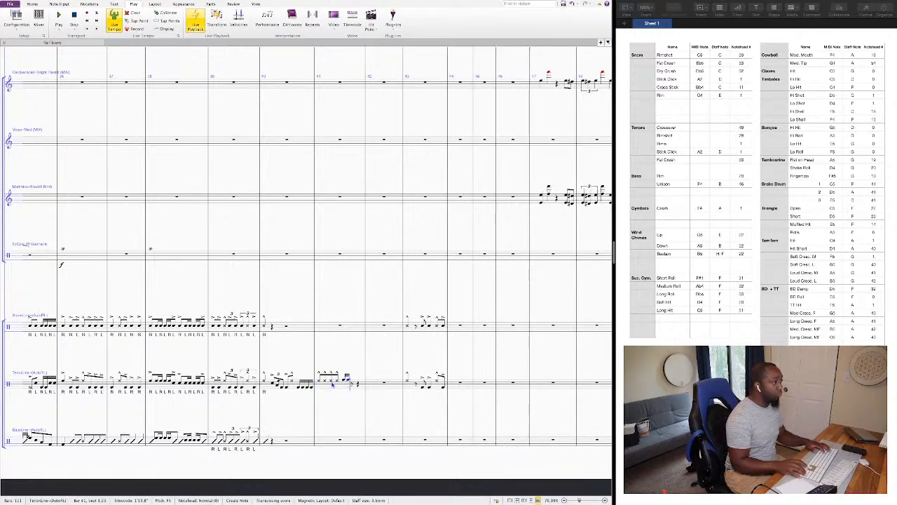
key(3)
key(f)
key(f)
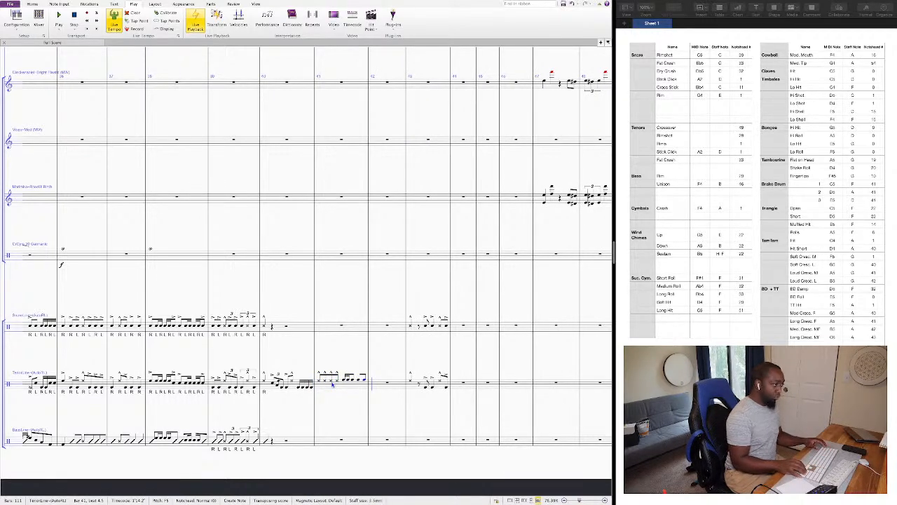
Transpose the notes on beats 3 and 4 of the tenor line's bar 41 down an octave and add accents to them.
key(shift+Left)
key(shift+Left)
key(shift+Left)
key(shift+Left)
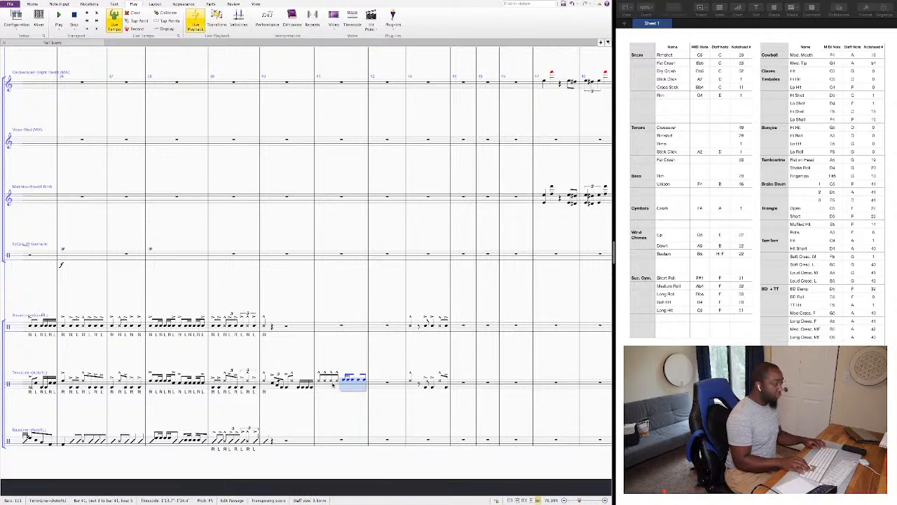
key(super+Down)
key(=)
key(Right)
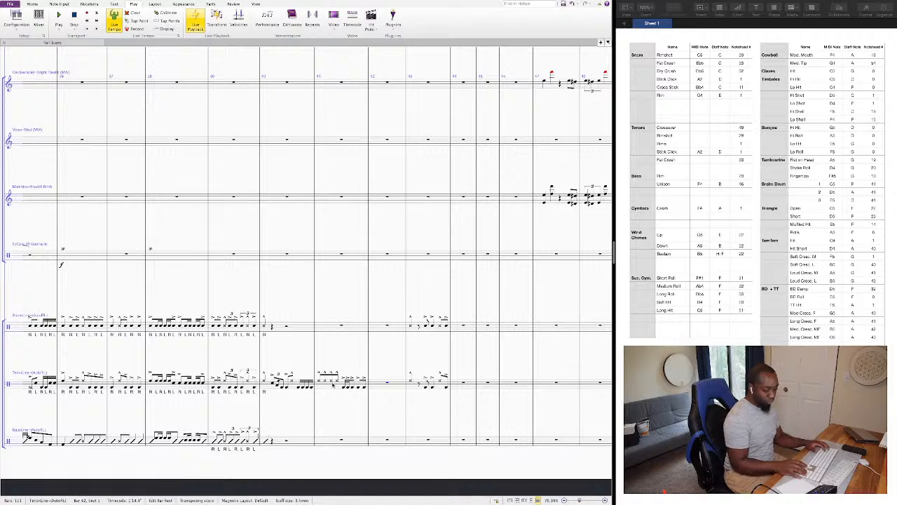
Enter a sixteenth-note figure on F4 across beats 1 and 2 of the tenor line's bar 42.
key(f)
key(f)
key(f)
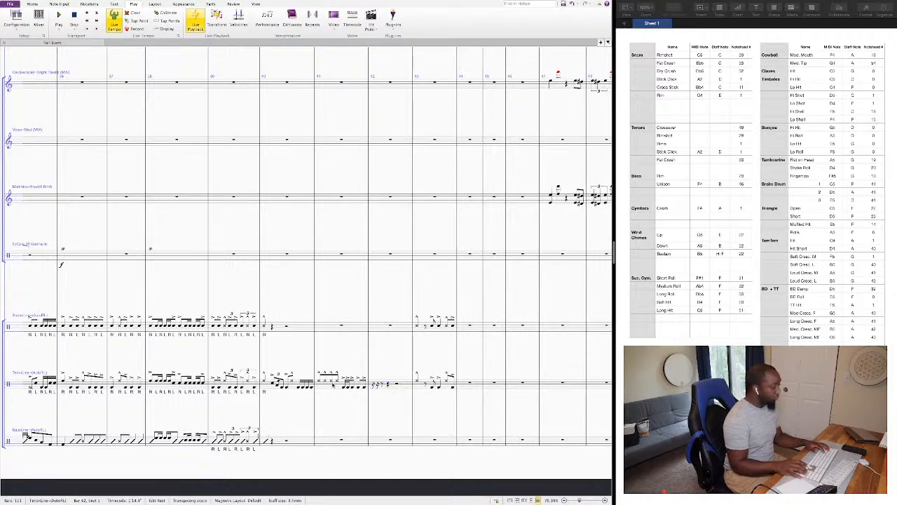
key(f)
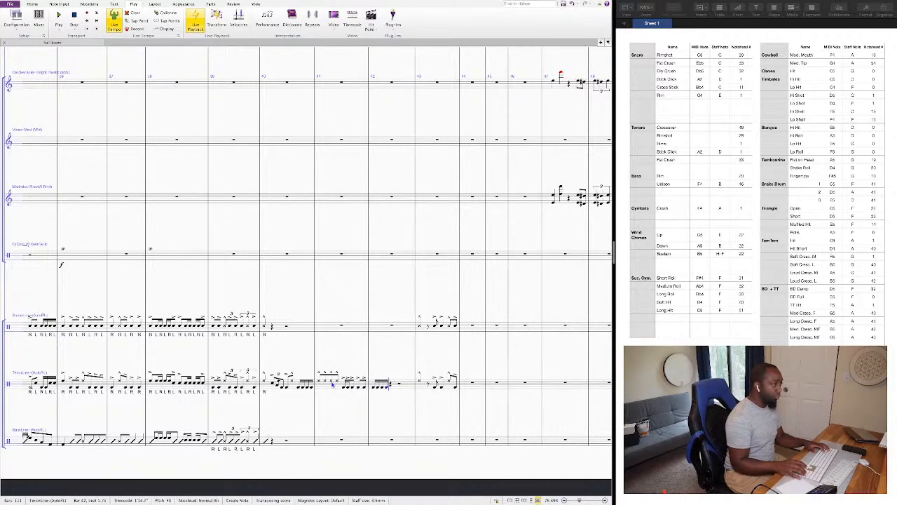
key(f)
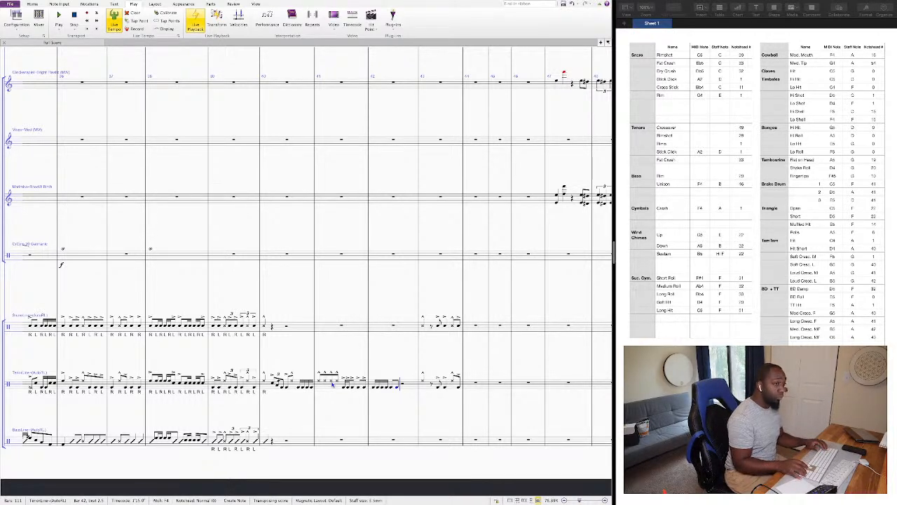
Fill beats 3 and 4 of the tenor line's bar 42 with sixteenth notes in alternating pairs of A4 and C5.
key(a)
key(a)
key(a)
key(c)
key(c)
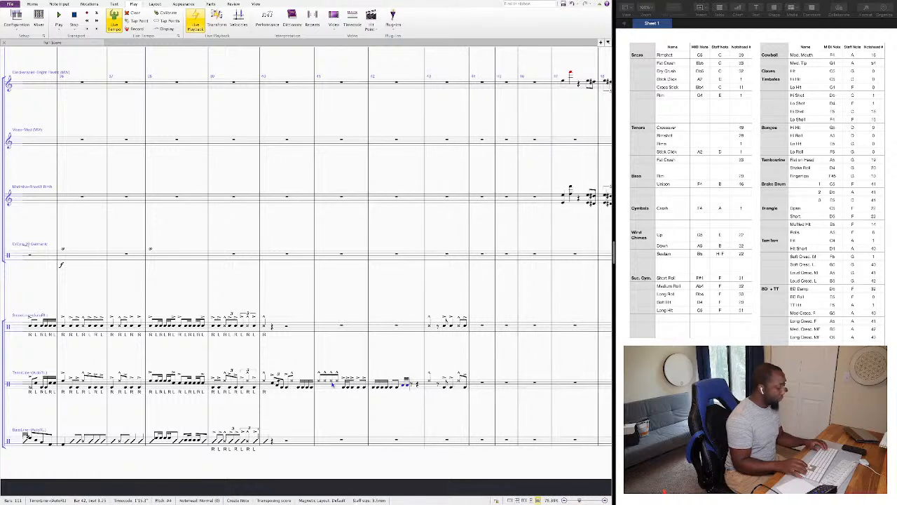
key(a)
key(a)
key(c)
key(c)
key(Escape)
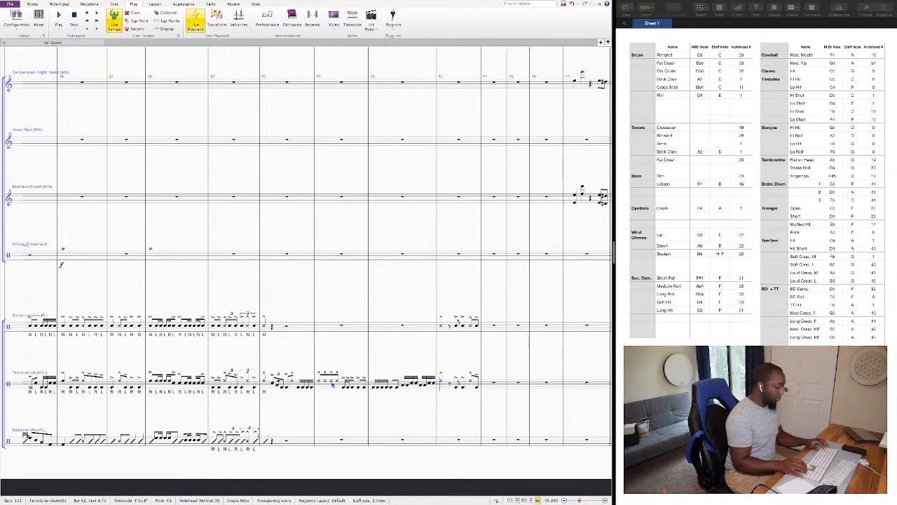
Play back the new tenor passage from beat 1 of bar 40 through bar 43.
key(shift+Left)
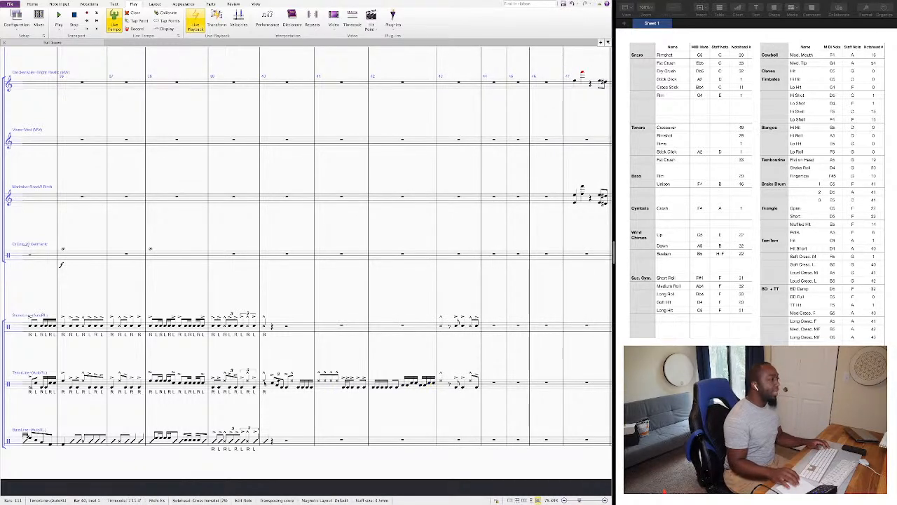
key(space)
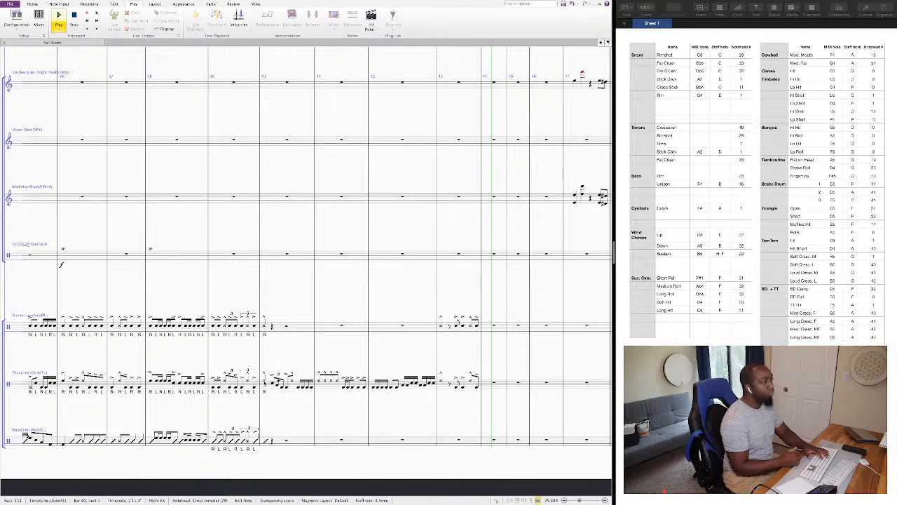
key(space)
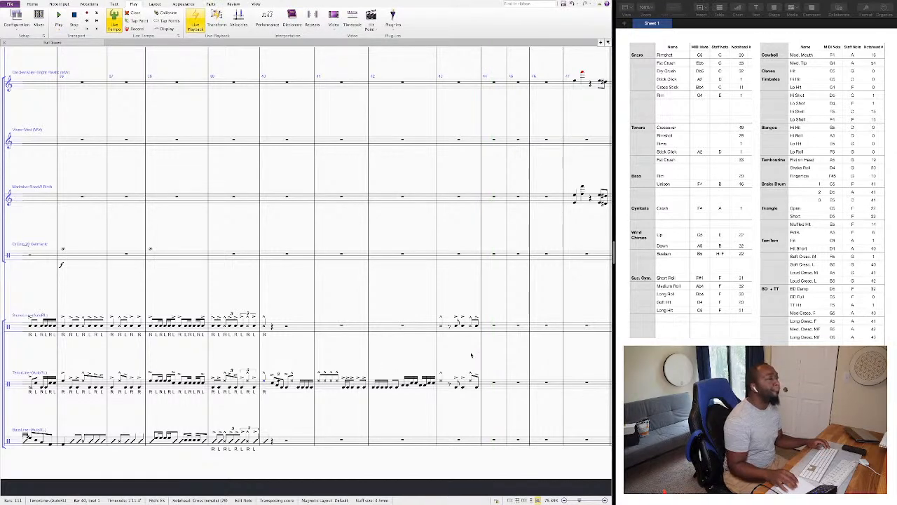
Clear beat 2 of bar 43 in both the snare and tenor lines, leaving a quarter rest in each.
scroll(471, 354, right, 1)
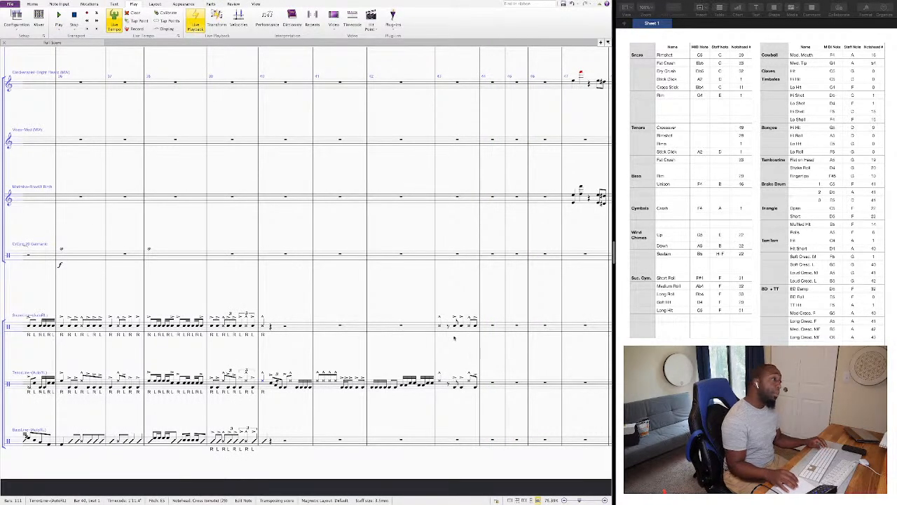
click(448, 327)
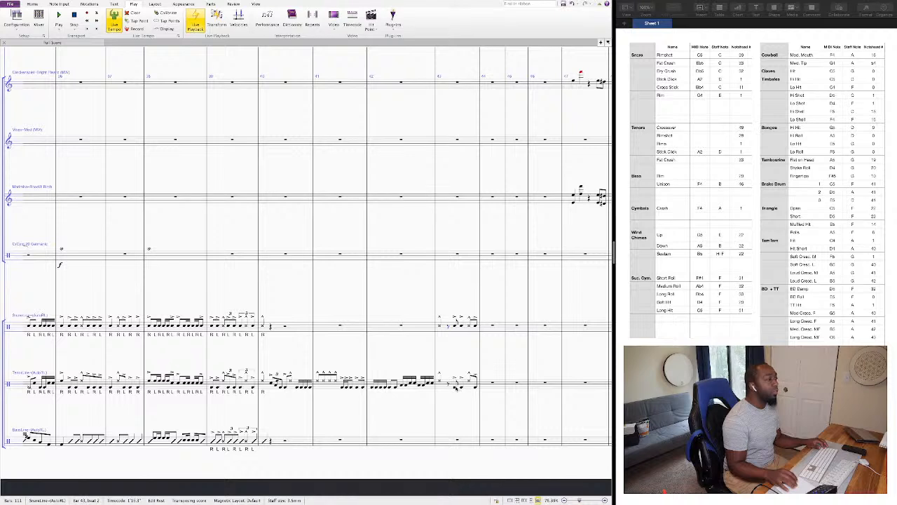
shift+click(455, 387)
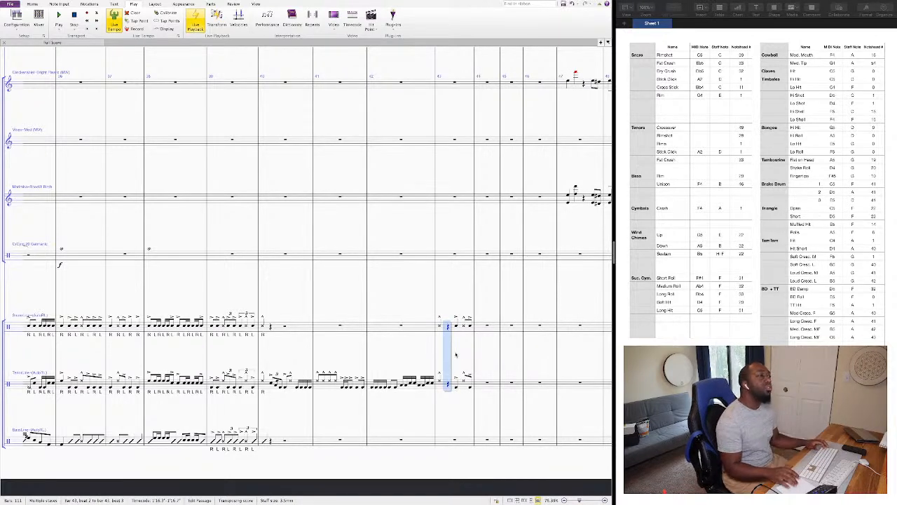
key(Escape)
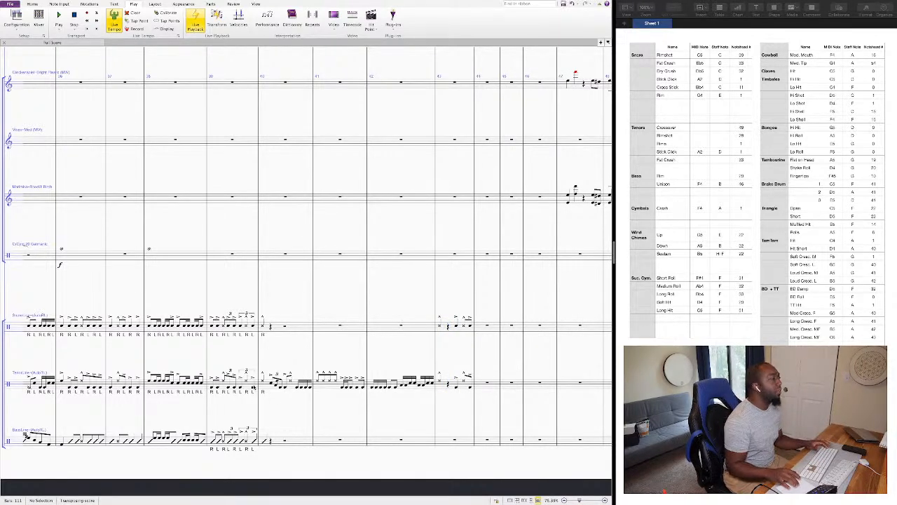
Play back the tenor line twice from beat 1 of bar 40 to check the revised bar 43.
click(266, 383)
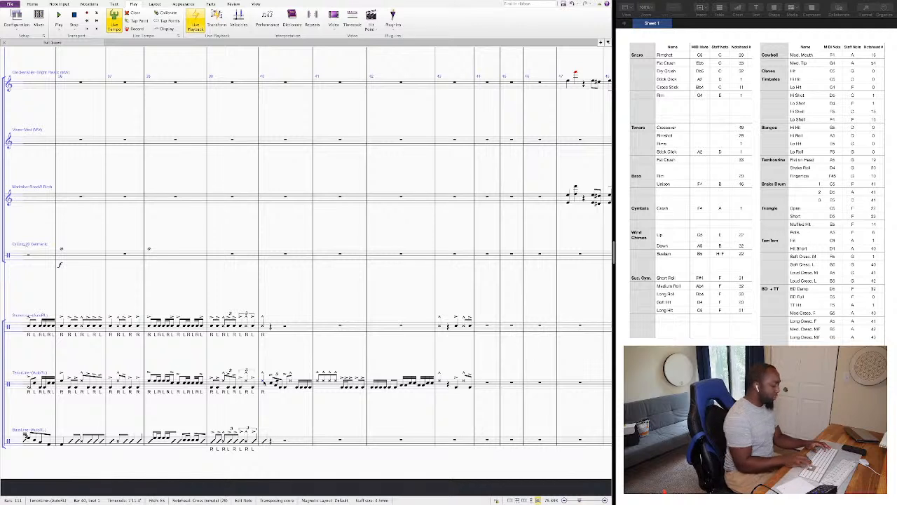
key(space)
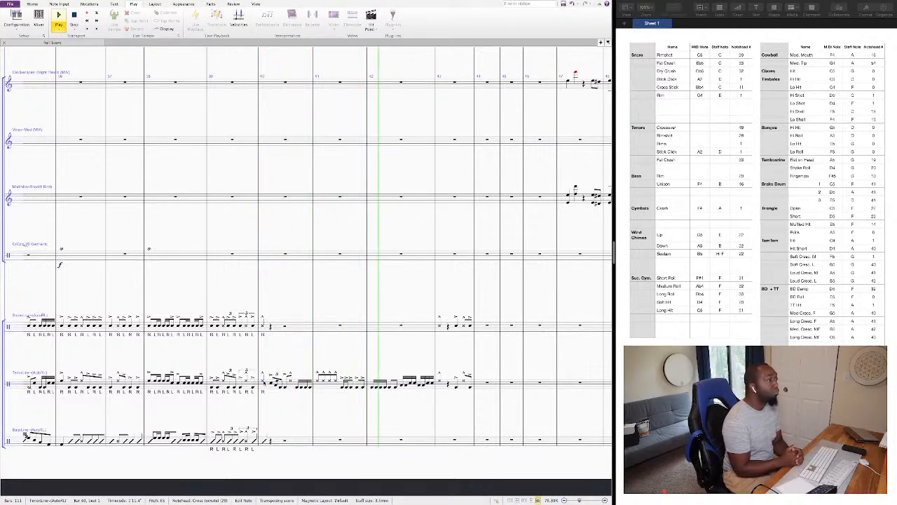
key(space)
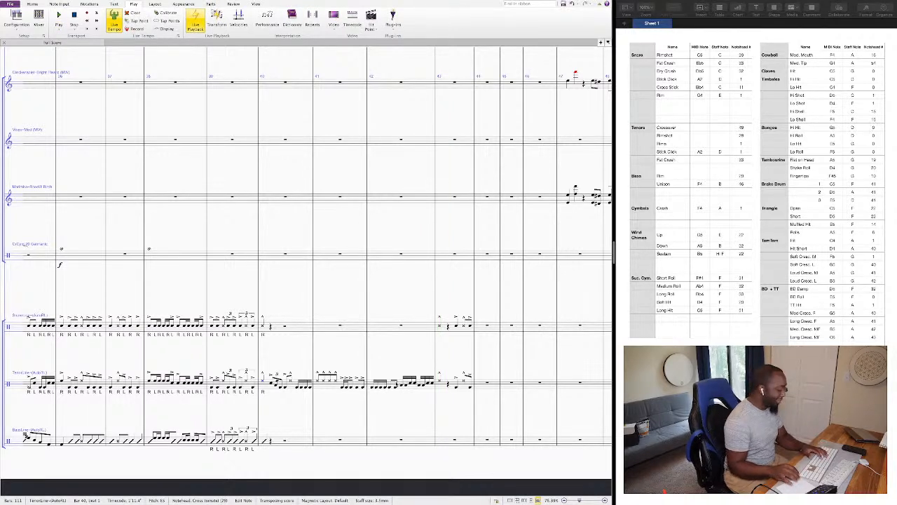
key(space)
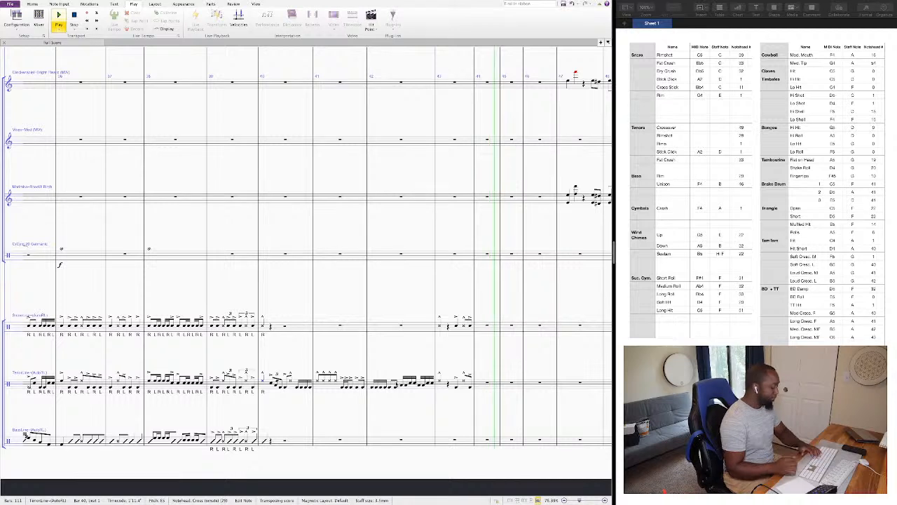
key(space)
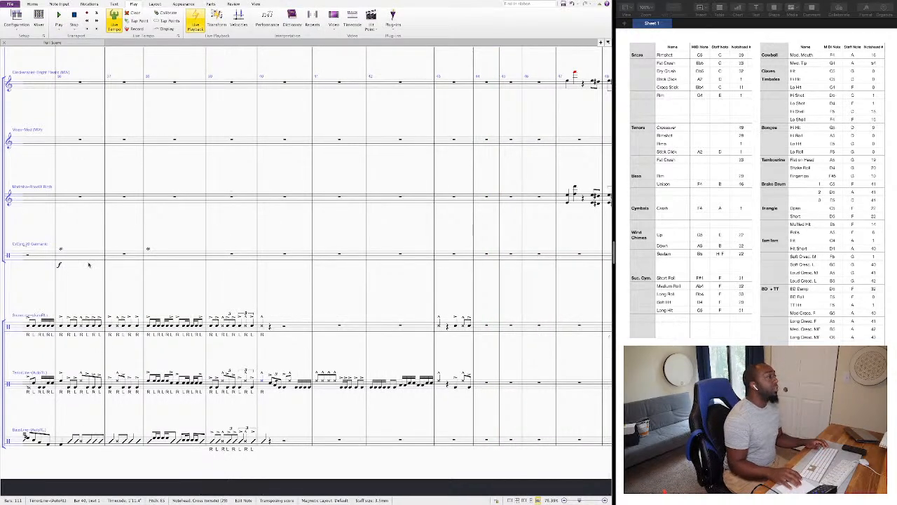
Copy the crash cymbal's bar 38 into bar 44 and play the score back from the snare note on beat 1 of bar 40.
click(176, 256)
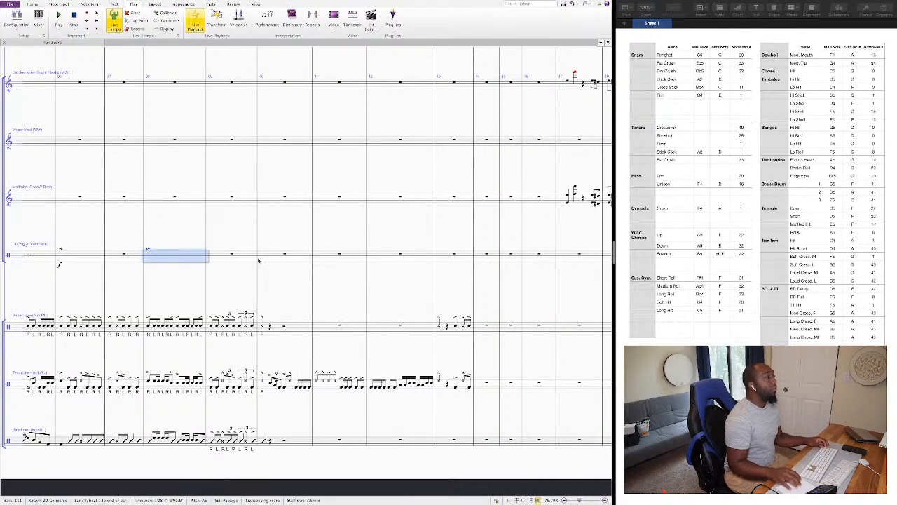
click(480, 259)
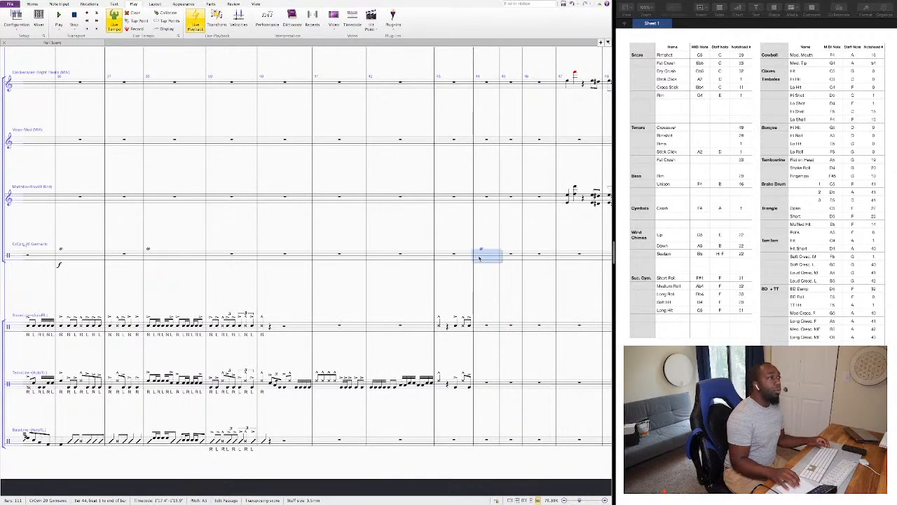
click(263, 327)
key(space)
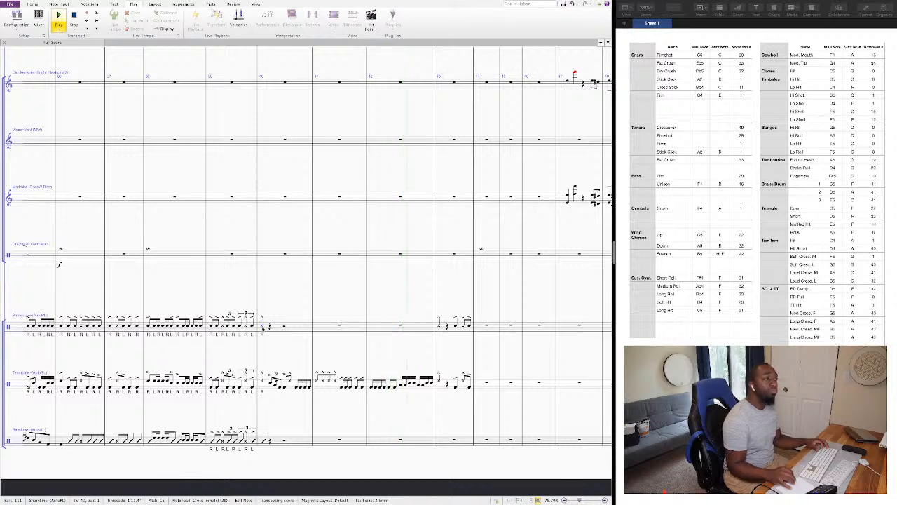
Stop playback and repeat the tenor figure from beat 1 of bar 42 directly after itself, at beat 2.5.
key(space)
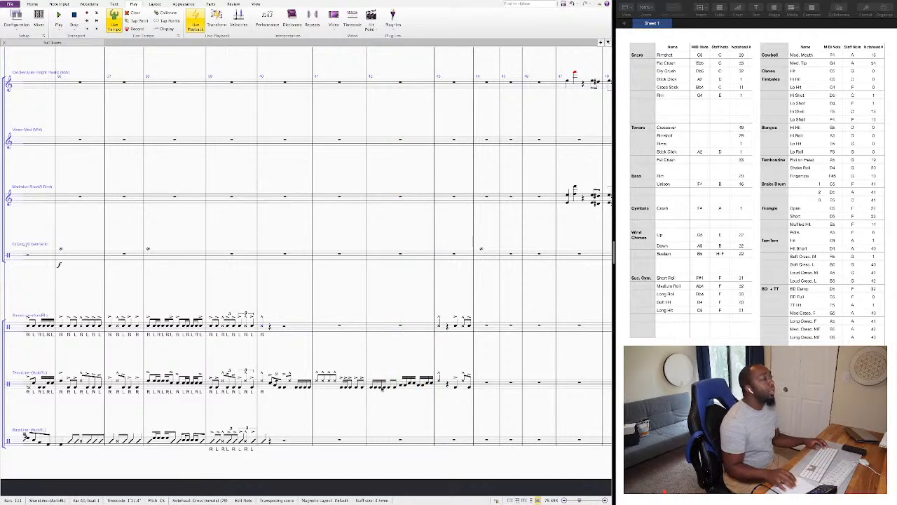
click(396, 390)
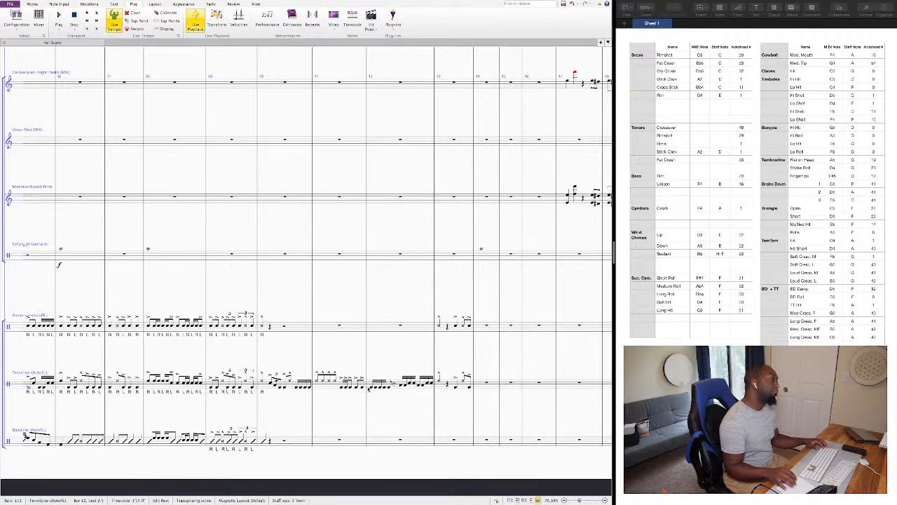
click(370, 389)
click(371, 387)
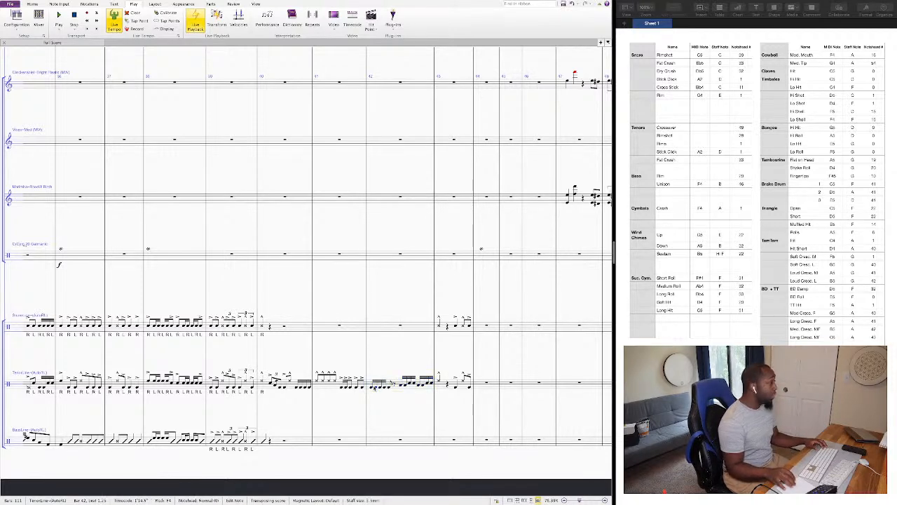
key(shift+Right)
key(shift+Right)
key(shift+Right)
key(shift+Right)
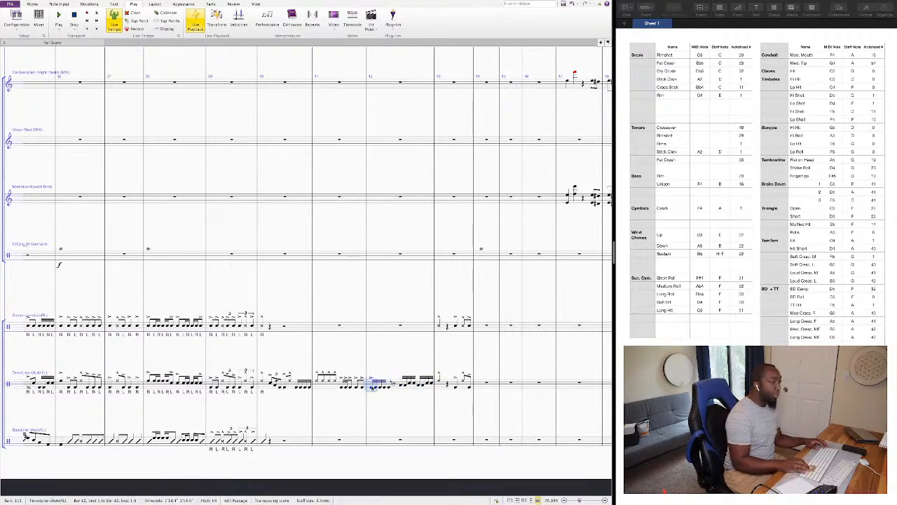
key(r)
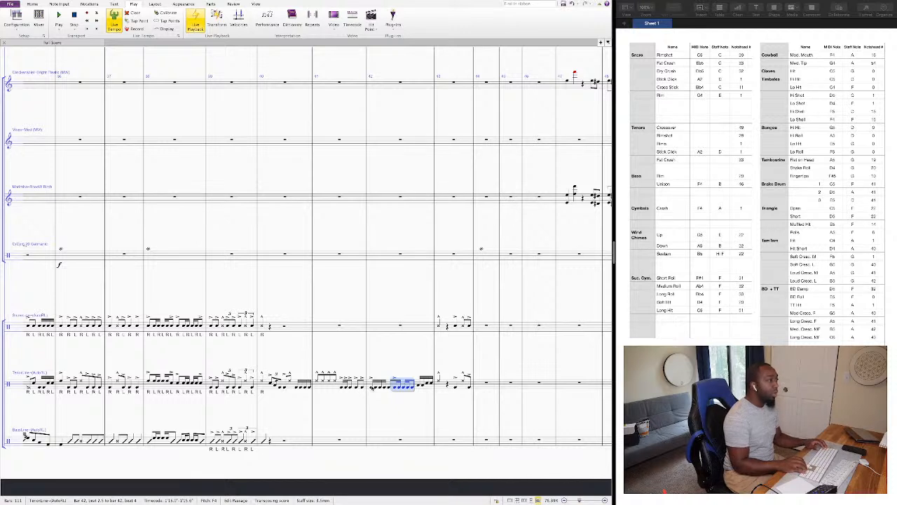
Raise the repeated tenor figure in bar 42 to A4 and select the notes from beat 4 to beat 1 of bar 43.
key(Up)
key(Up)
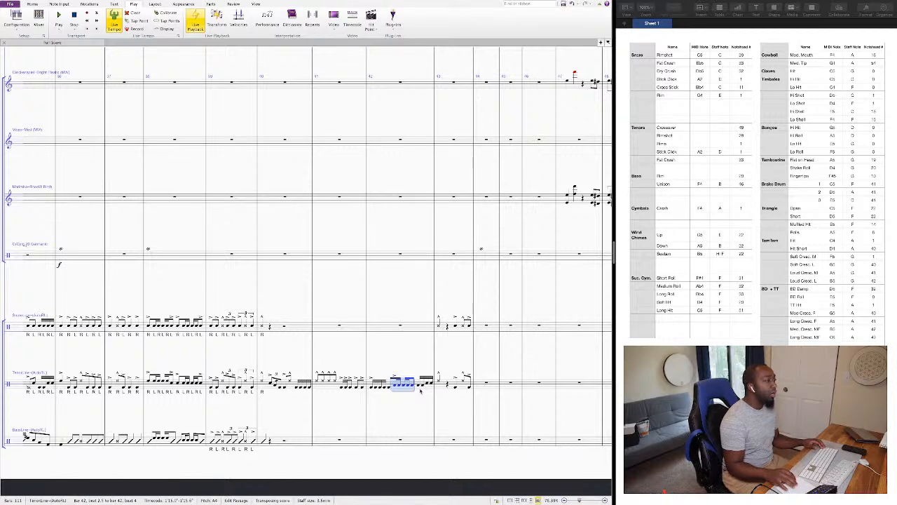
key(Up)
key(Up)
key(Down)
key(Down)
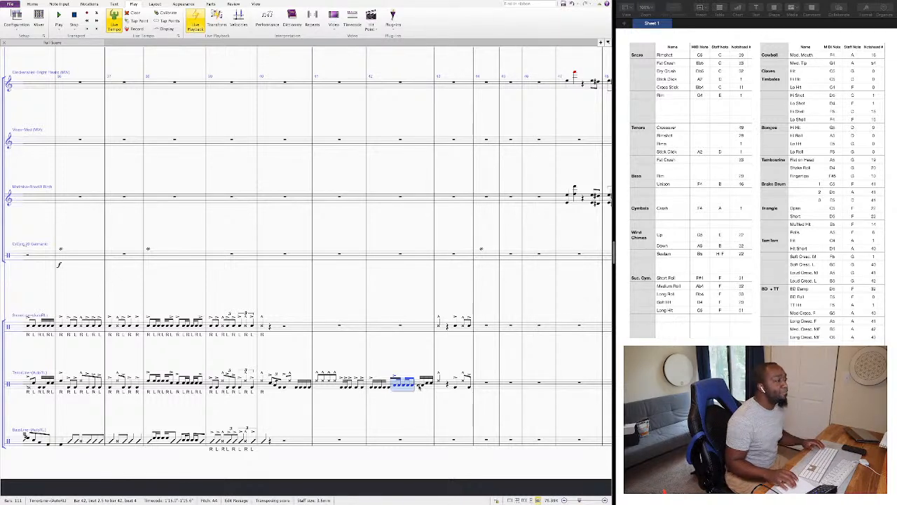
click(420, 386)
key(shift+Right)
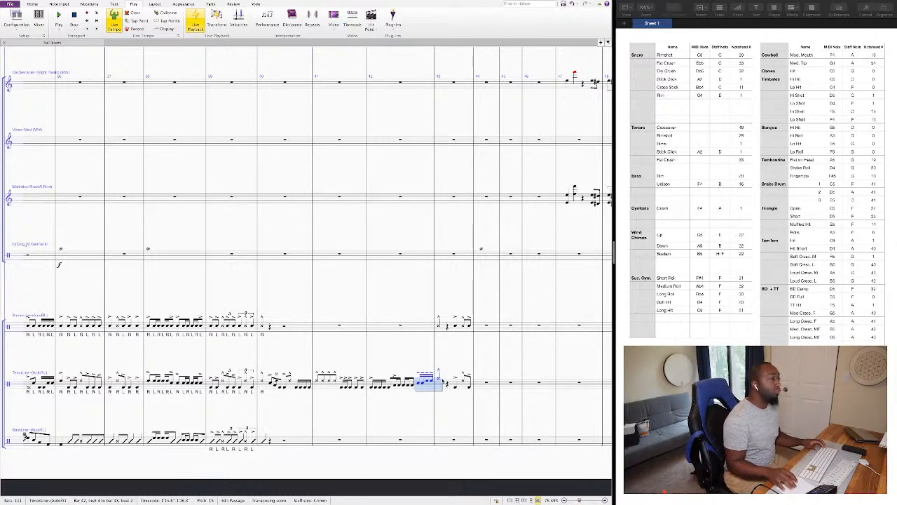
click(439, 379)
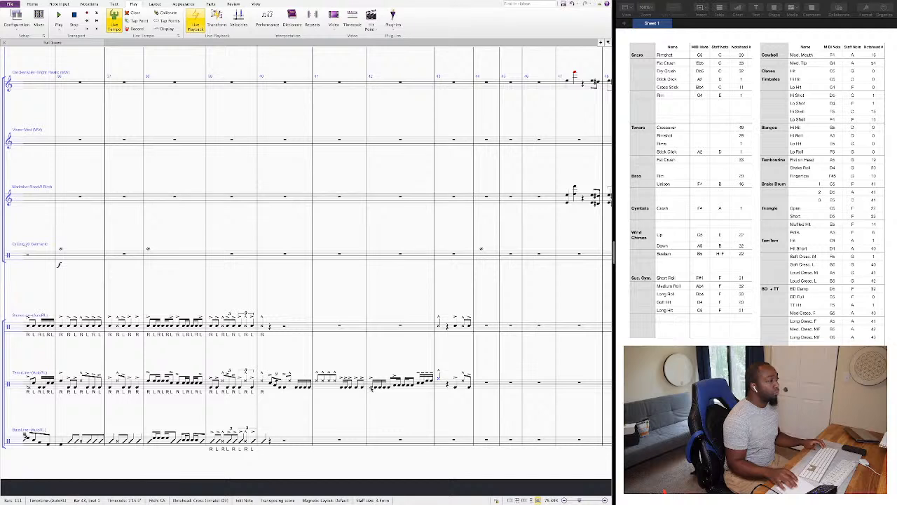
click(372, 387)
key(super+l)
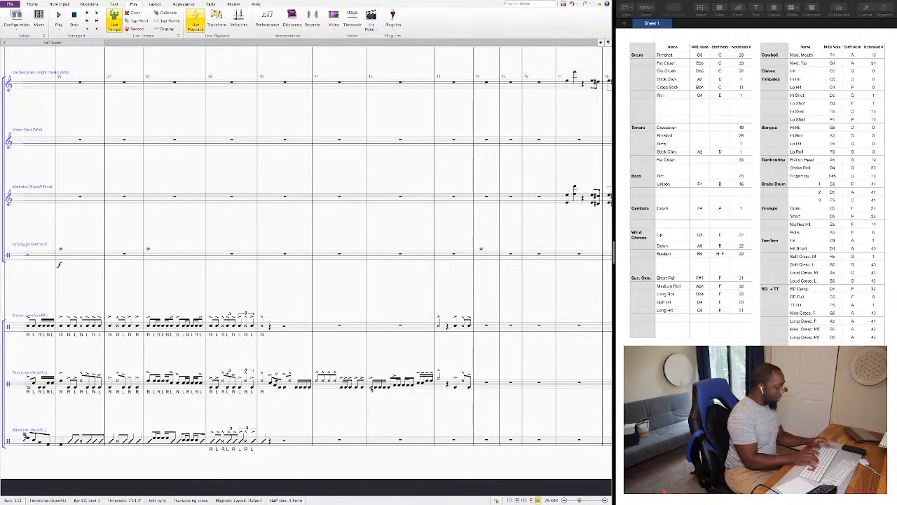
text(r r l)
key(super+z)
key(super+z)
key(super+z)
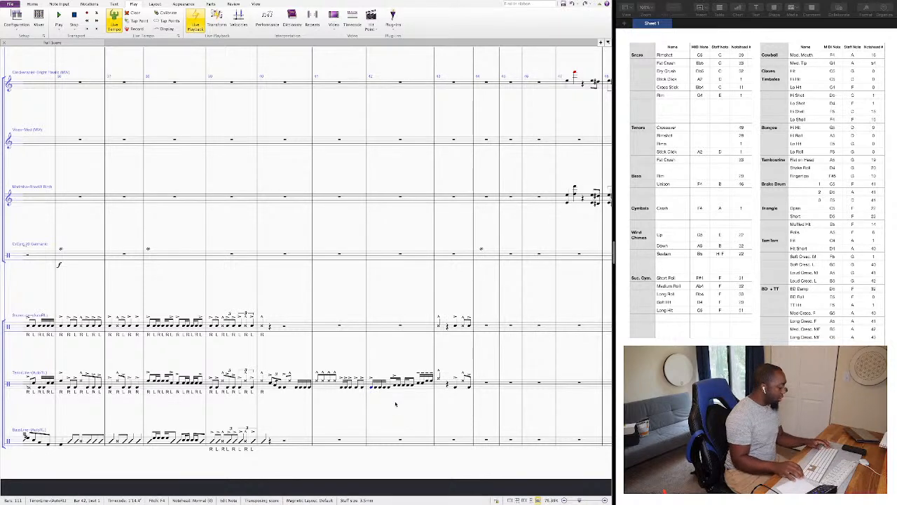
Add sticking letters under the tenor line from bar 42 to beat 1 of bar 43, starting on L and ending L L R R L.
key(shift+l)
text(R)
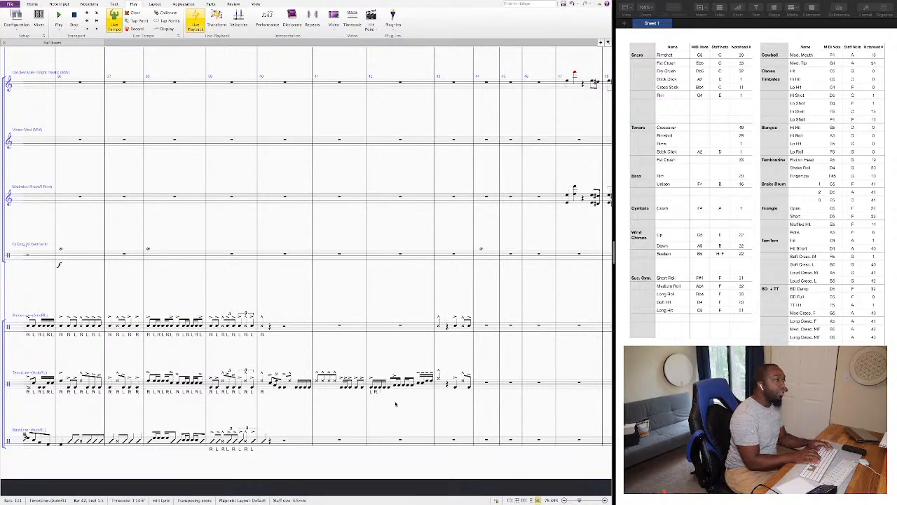
text( L R L R L R L R L R)
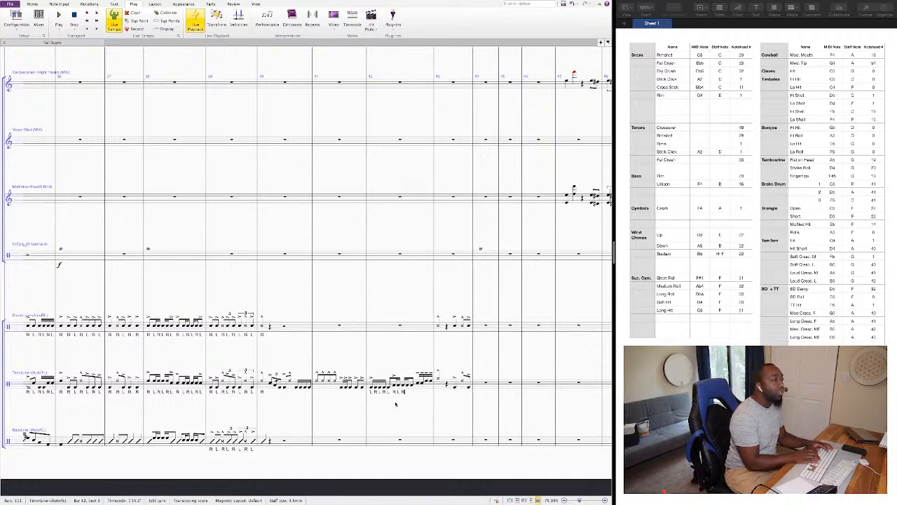
text( R L)
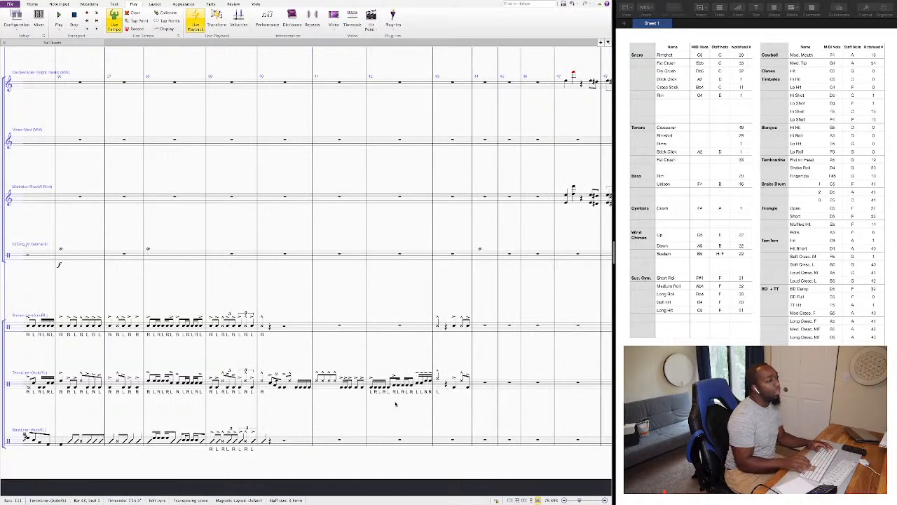
key(Escape)
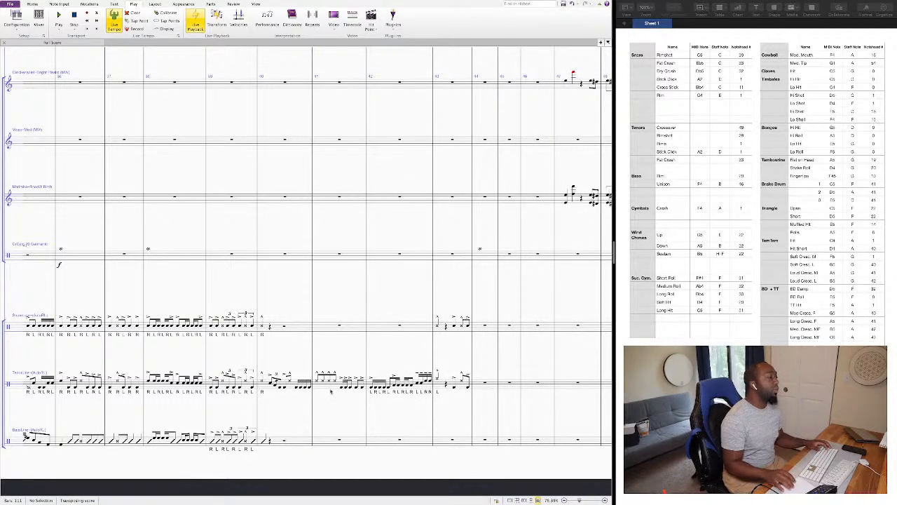
Add R and L sticking letters under the tenor notes from beat 2 to the end of bar 40.
click(272, 383)
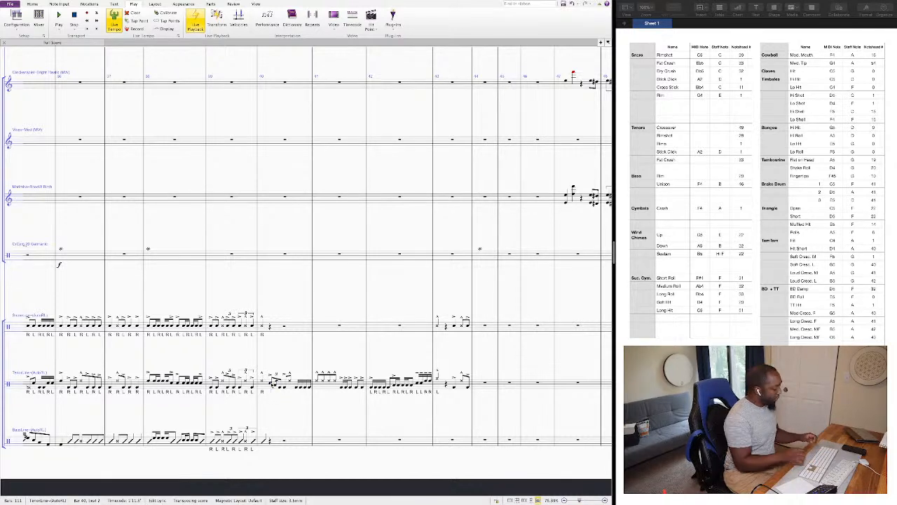
text(R L )
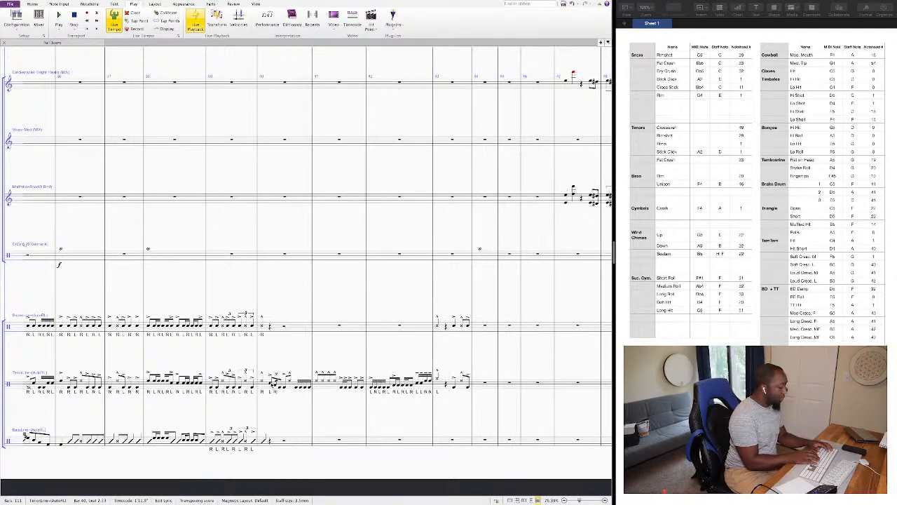
text(R L R)
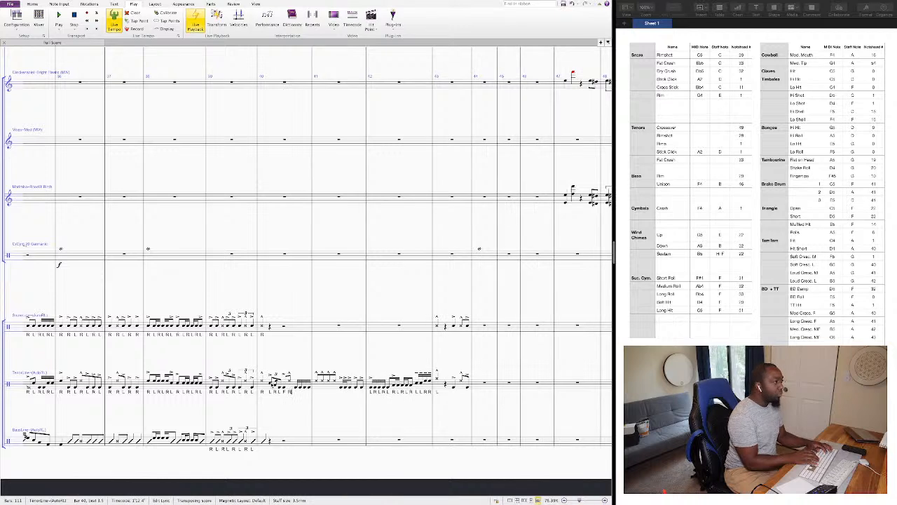
text( R L R L)
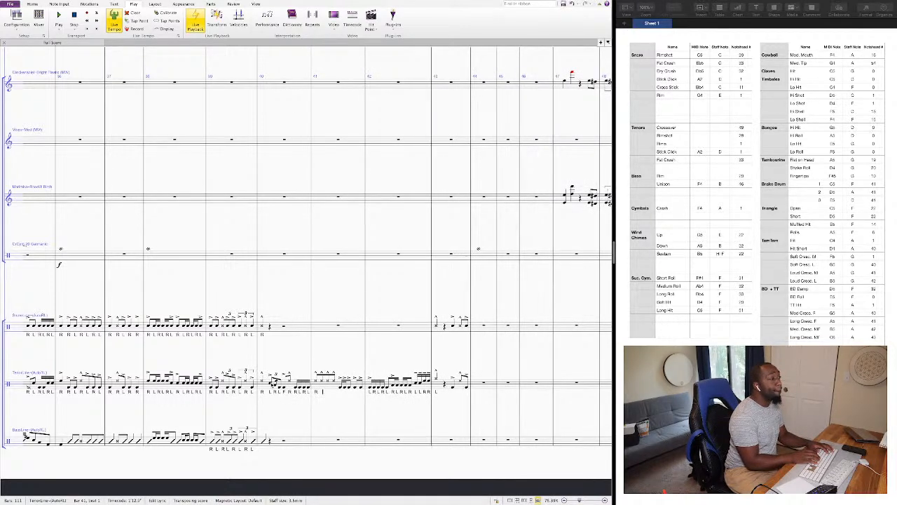
text( R R R R)
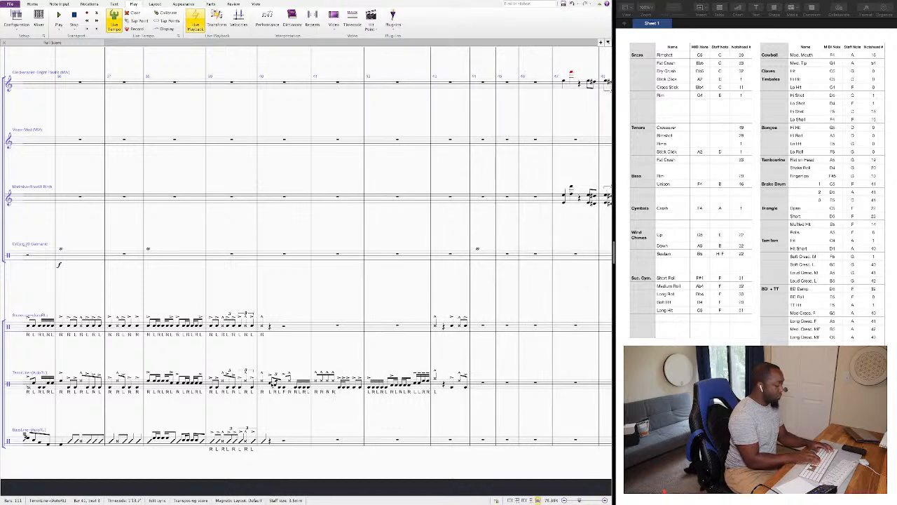
text( L R L)
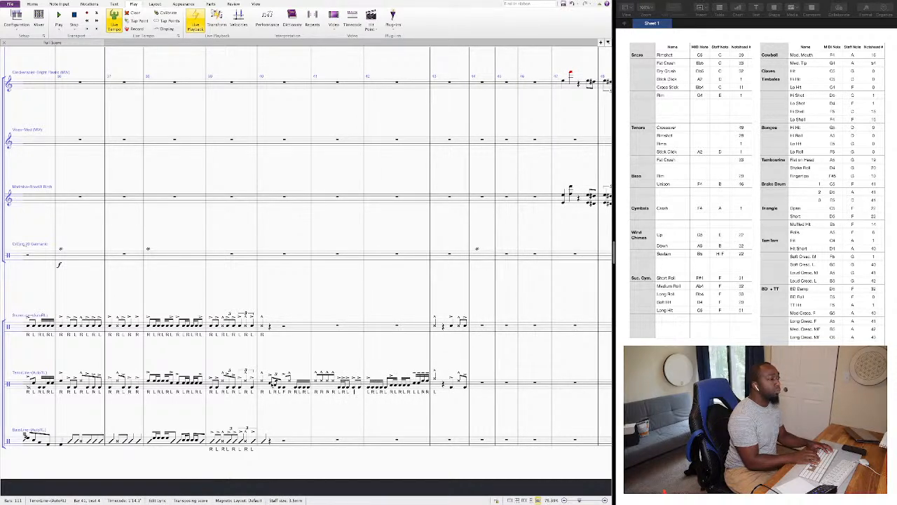
text( L L)
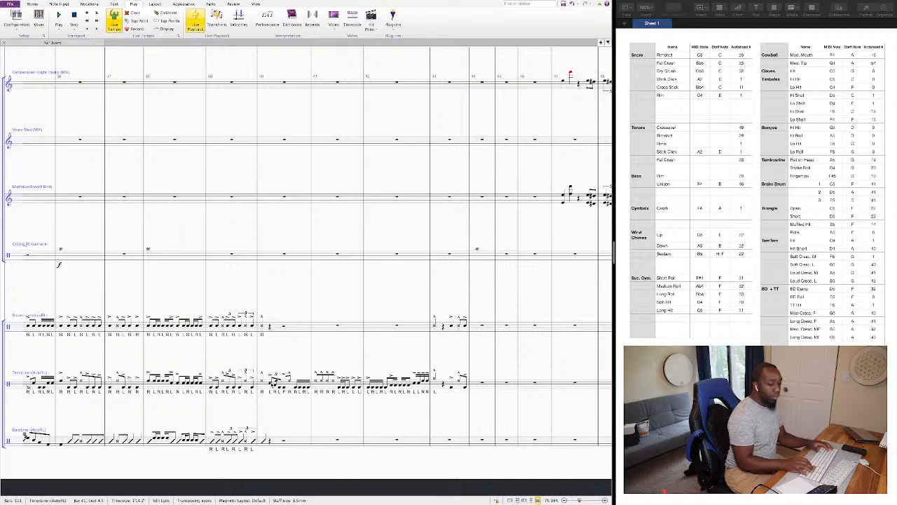
Add sticking letters under the tenor line in bar 41, with R on each of the first four accented notes.
key(Escape)
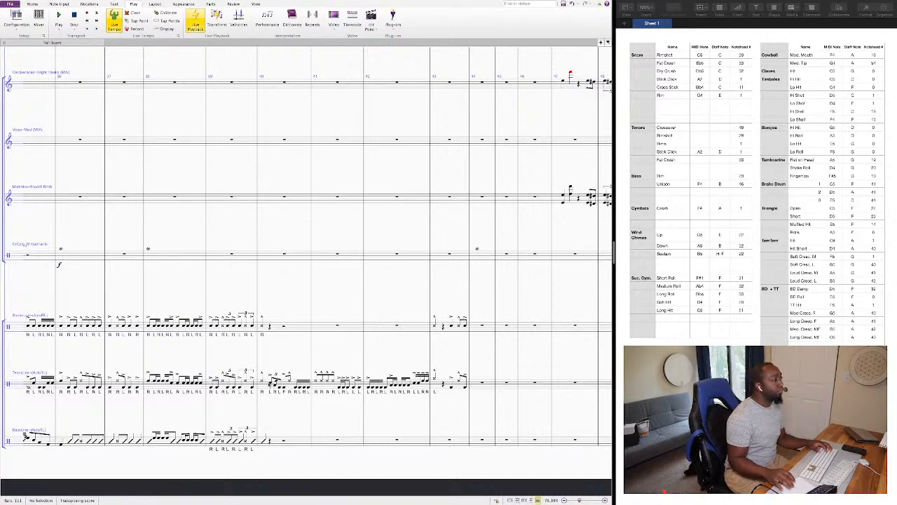
Play the score back from the tenor note on beat 1 of bar 40 past bar 43.
click(263, 383)
key(p)
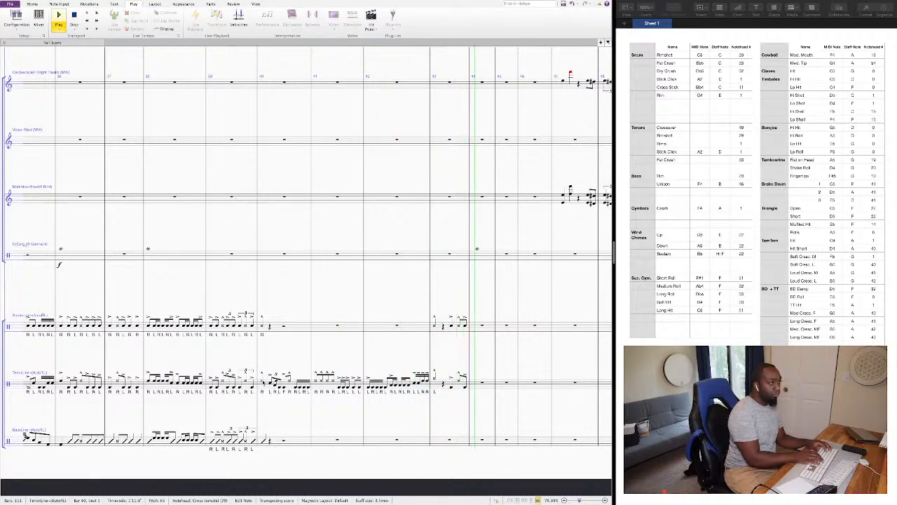
key(space)
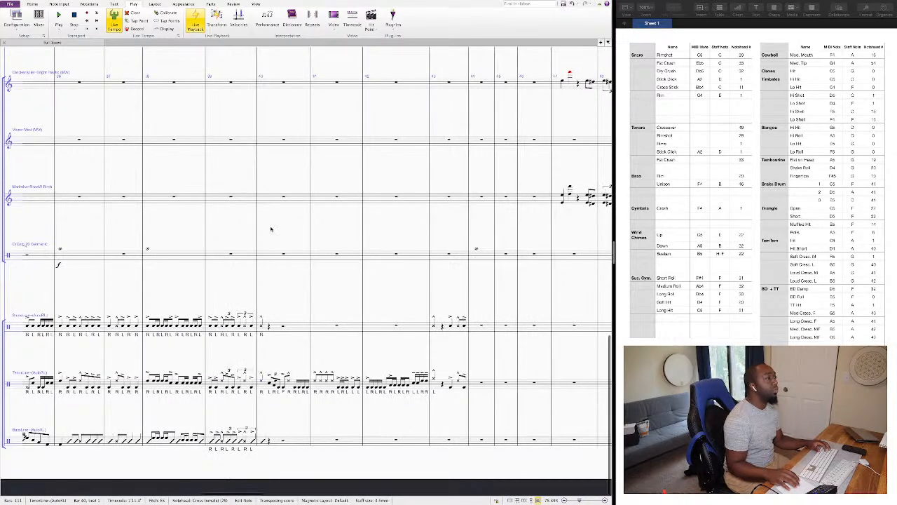
Clear the crash note from bar 44 and change the cymbal staff to a SusCym 20 Constantinople from bar 43 onward.
click(481, 256)
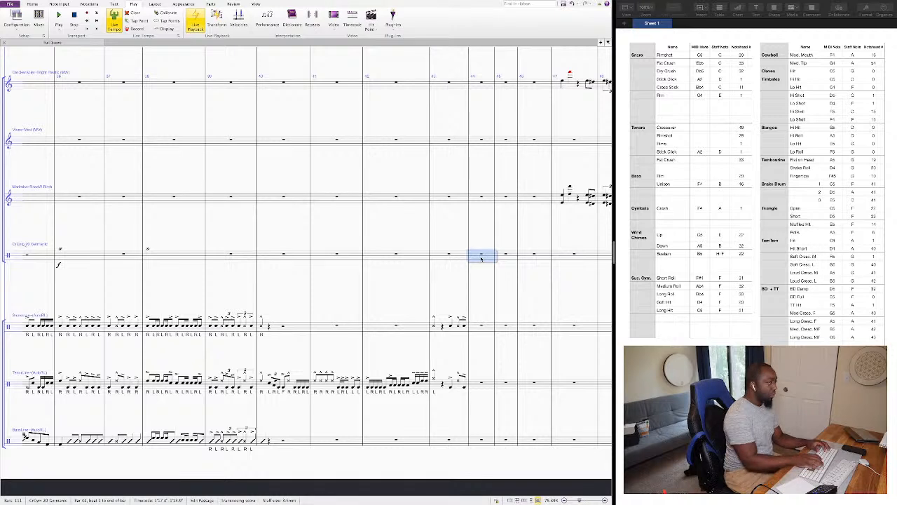
click(418, 249)
click(439, 255)
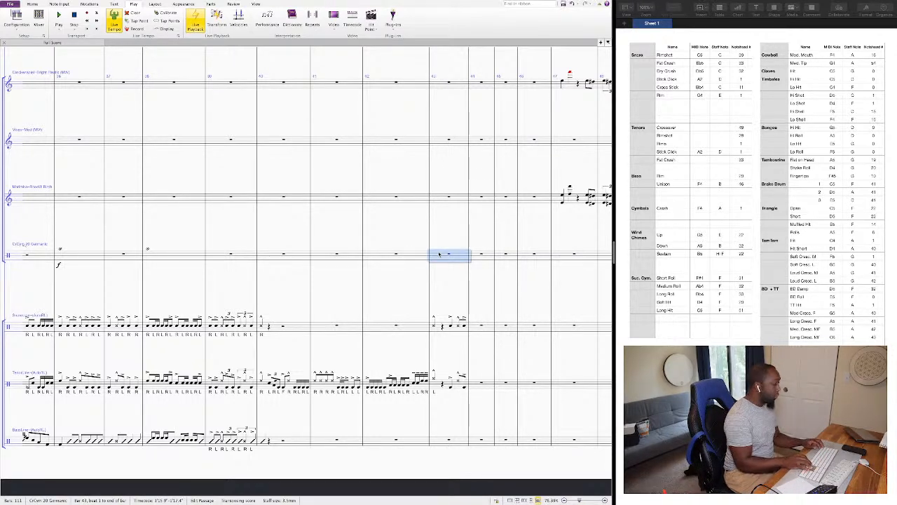
key(alt+shift+super+i)
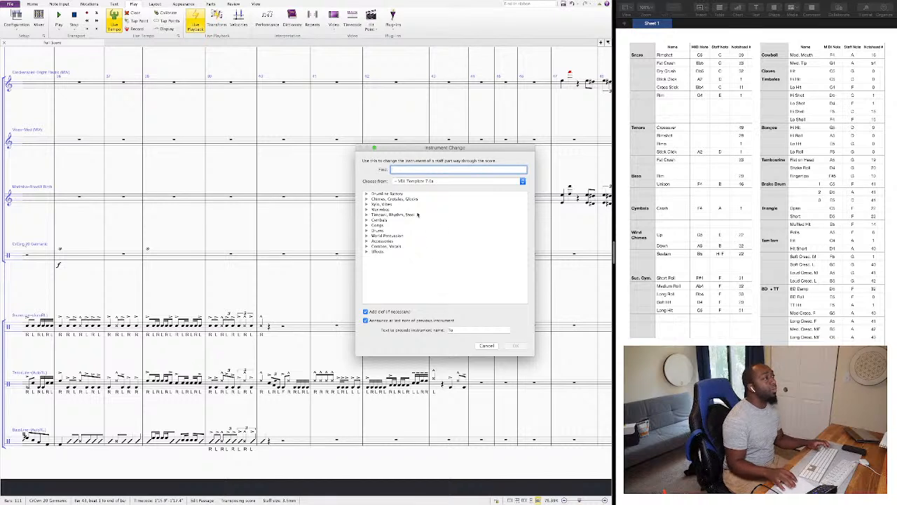
text(sus)
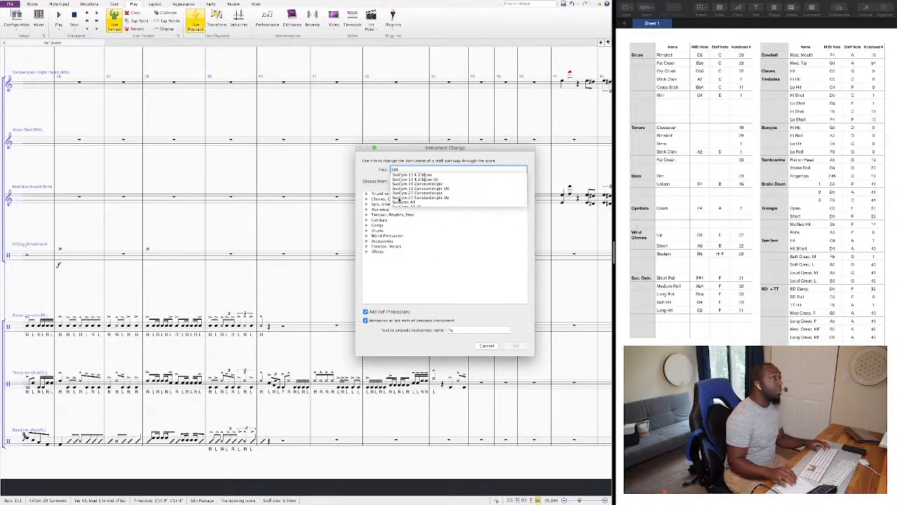
click(411, 197)
key(Return)
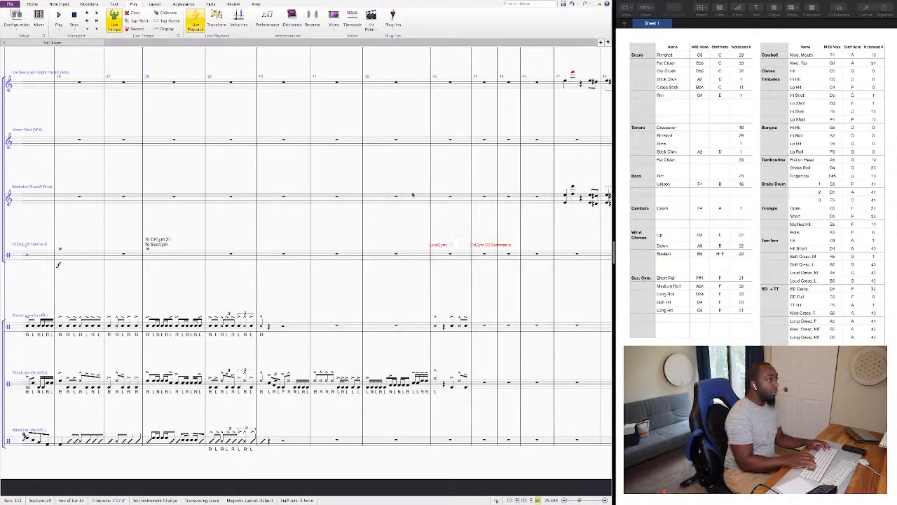
click(472, 257)
Enter a quarter-note F with short-roll notehead 31 on beat 1 of bar 43 in the suspended cymbal staff and play it back.
click(450, 255)
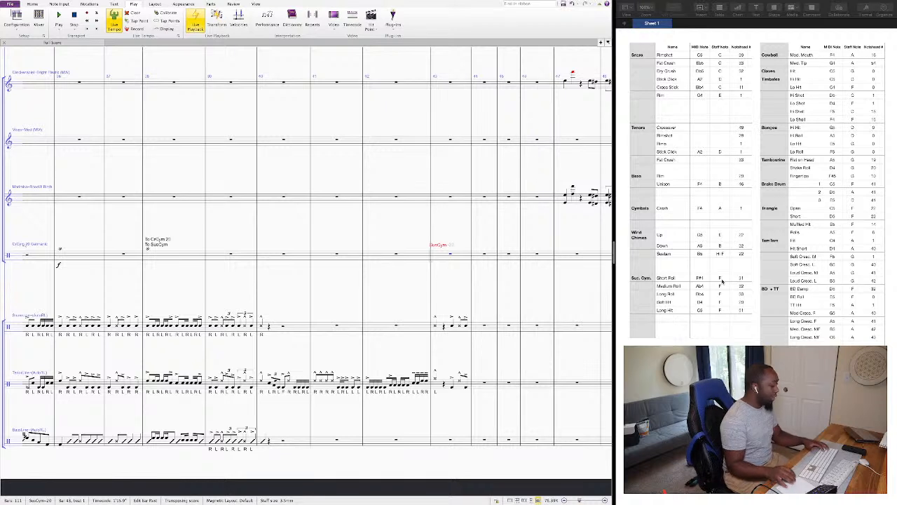
key(shift+n)
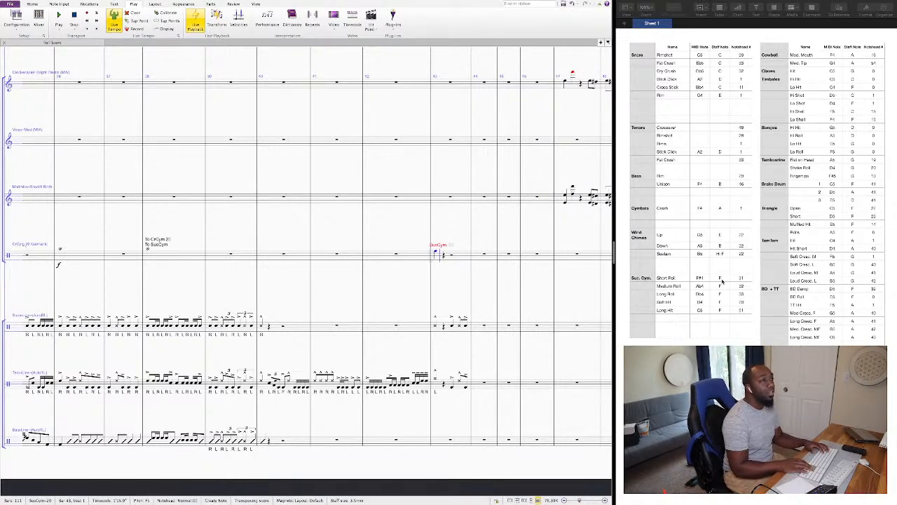
key(Escape)
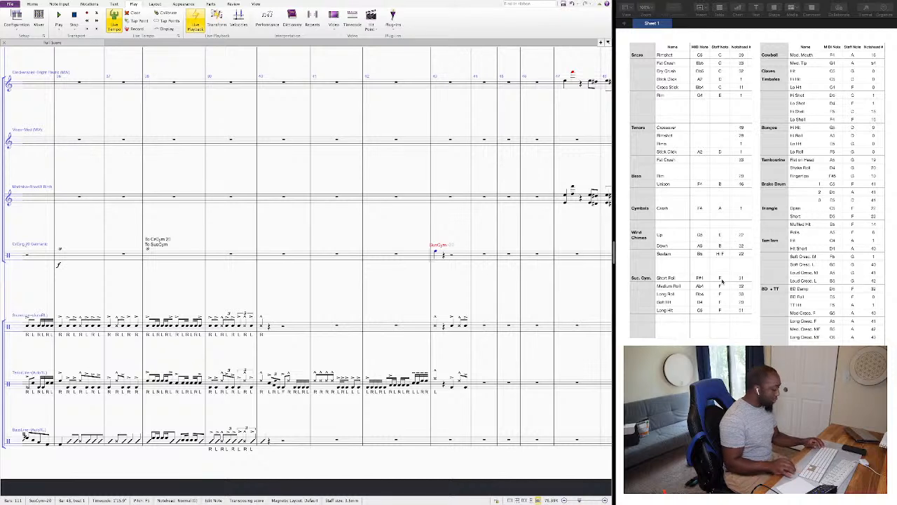
key(alt+shift+3)
key(alt+shift+1)
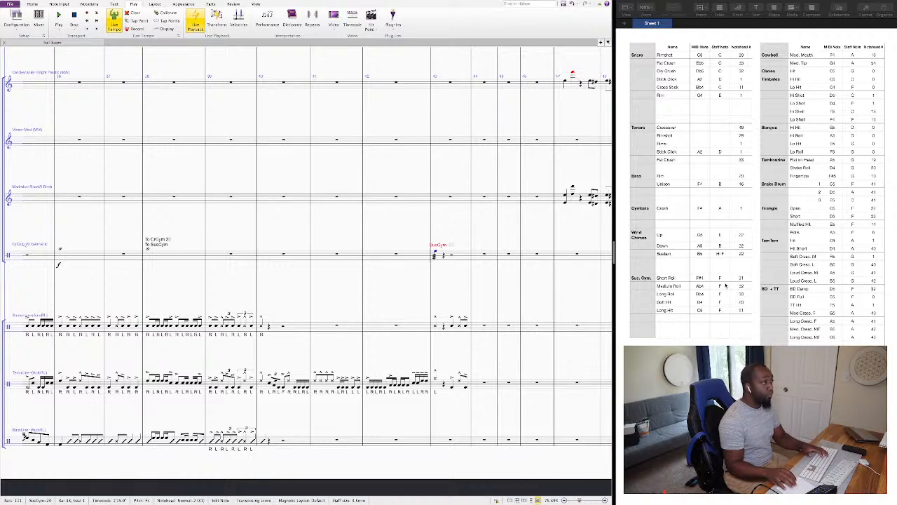
key(space)
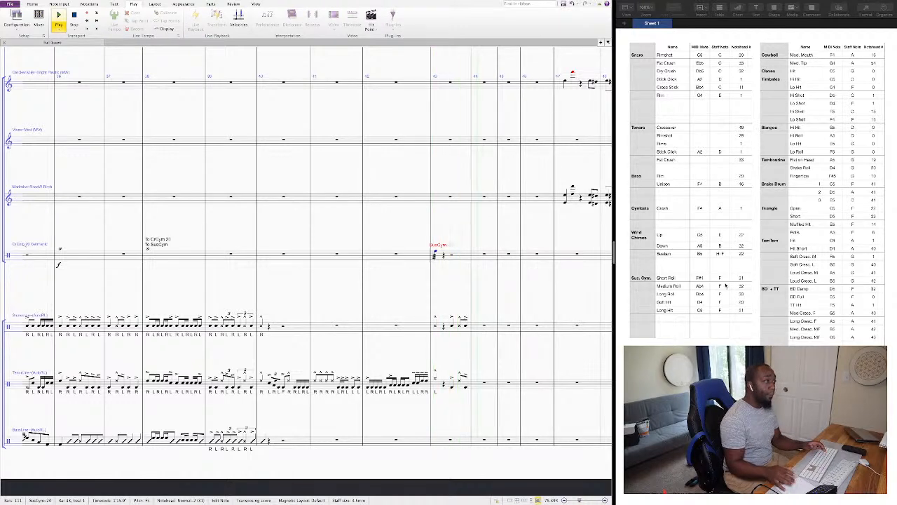
Play the score back from the crash cymbal note on beat 1 of bar 38.
key(space)
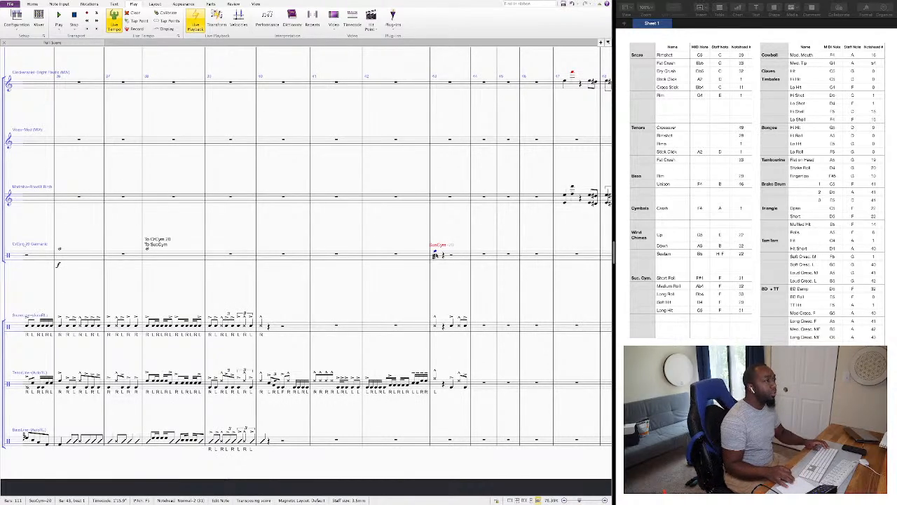
click(148, 251)
key(p)
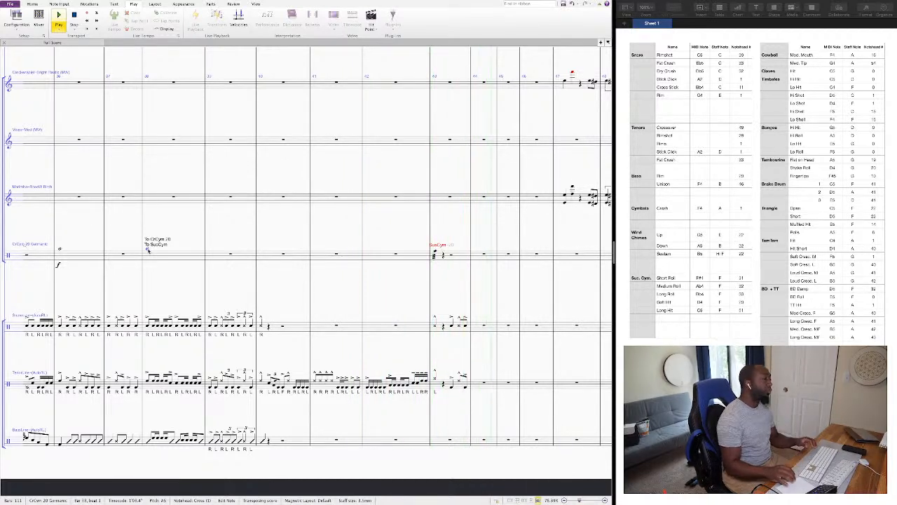
key(space)
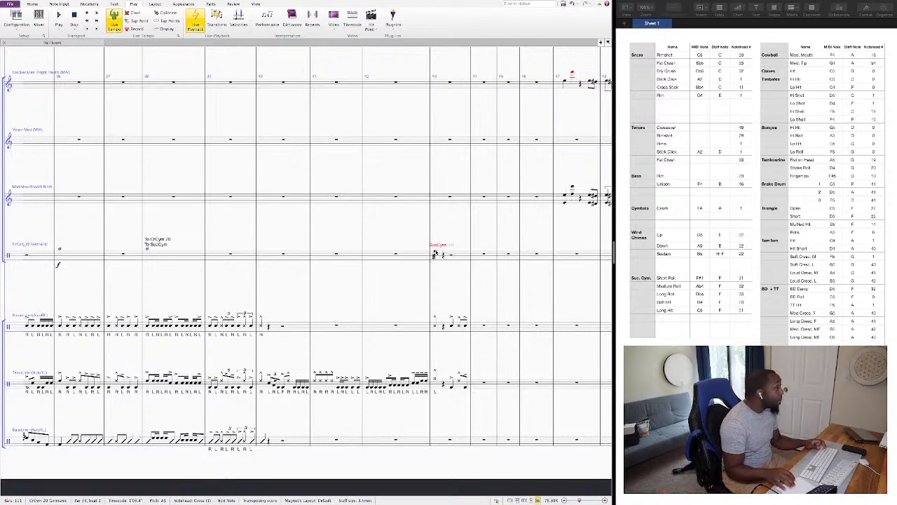
Move the SusCym instrument change to the start of bar 42 and split that bar's cymbal rest into half rests.
drag(436, 249, 361, 262)
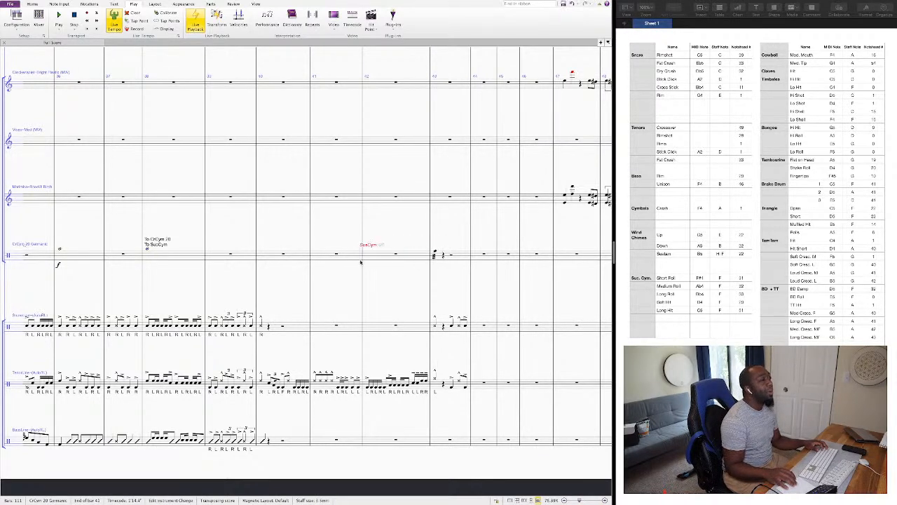
click(397, 255)
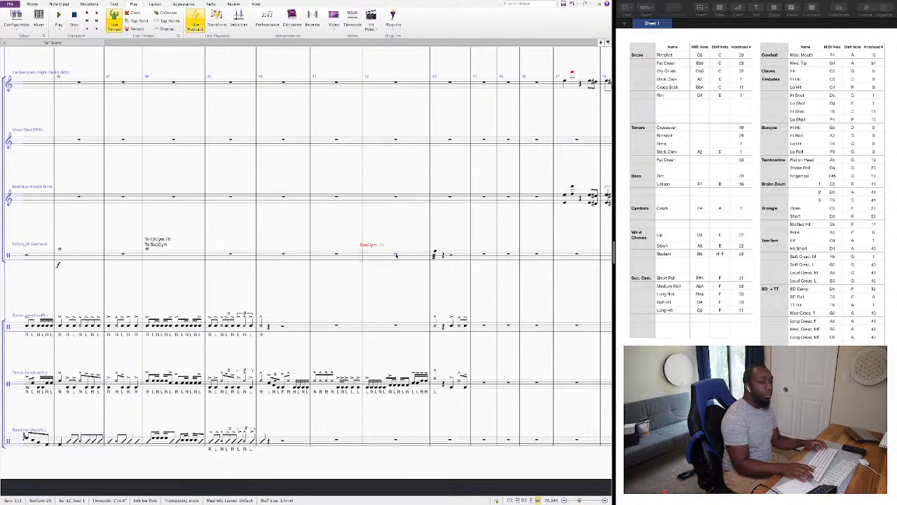
key(n)
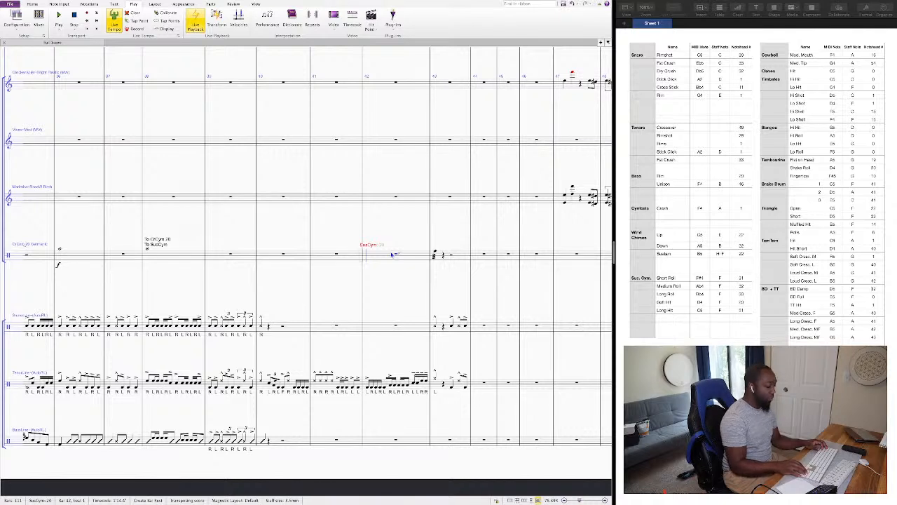
key(Escape)
key(5)
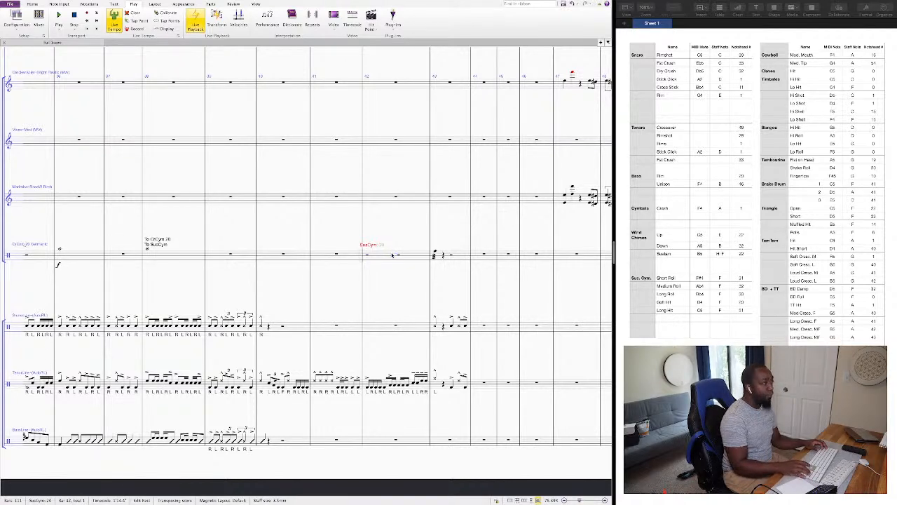
Widen the note spacing, clear the roll from bar 43, and enter a half-note F roll on beat 3 of bar 42 instead.
click(435, 251)
key(shift+alt+Right)
key(shift+alt+Right)
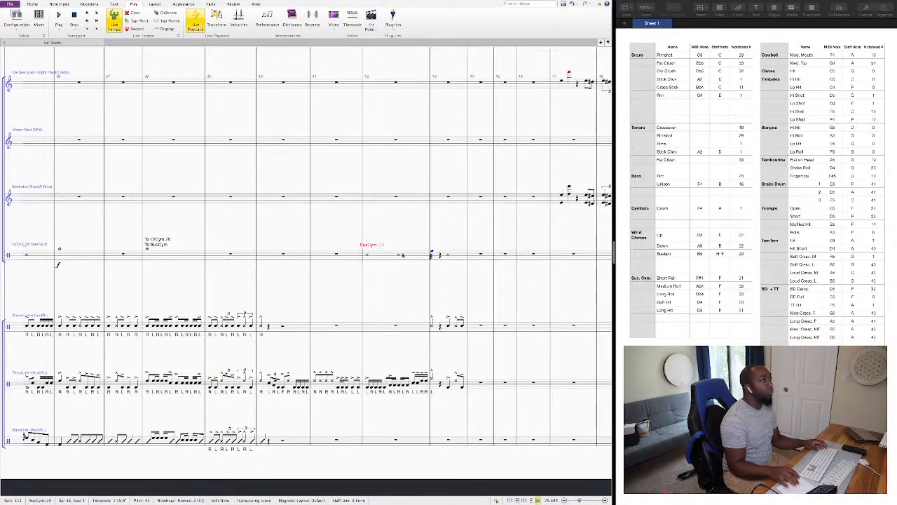
key(shift+alt+Right)
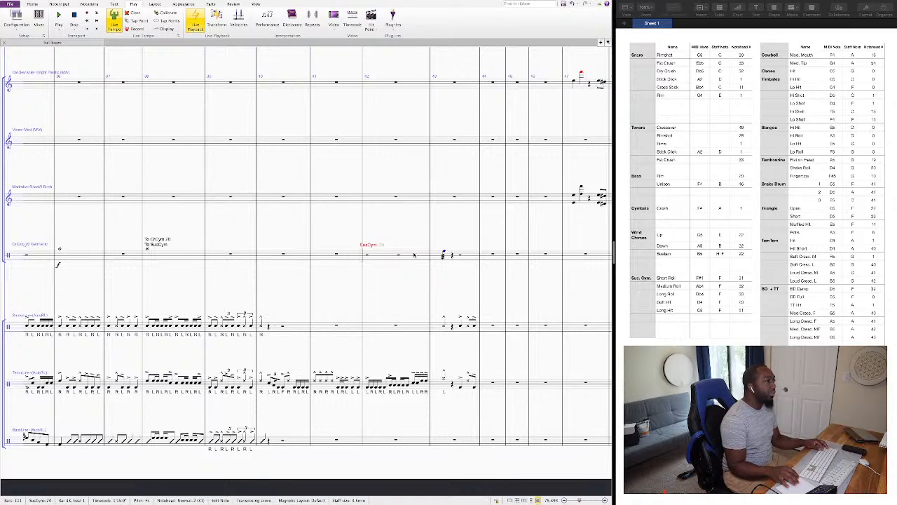
click(399, 256)
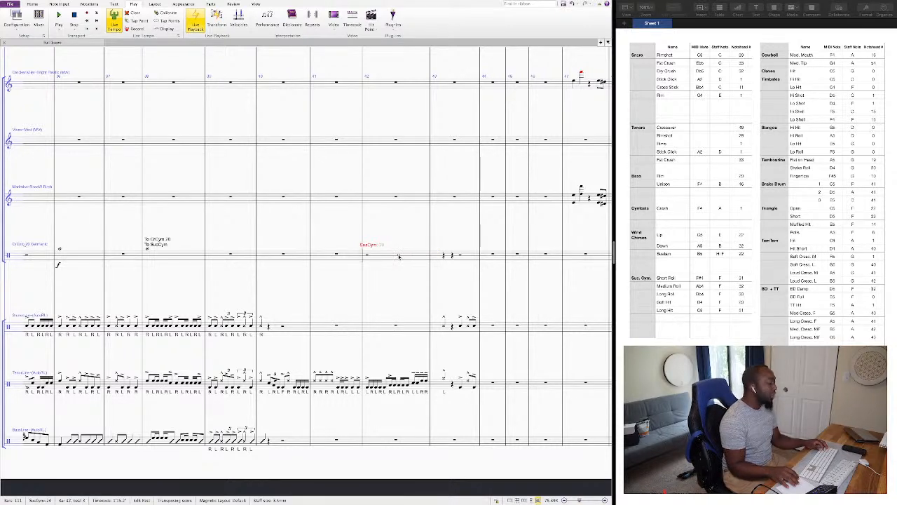
key(f)
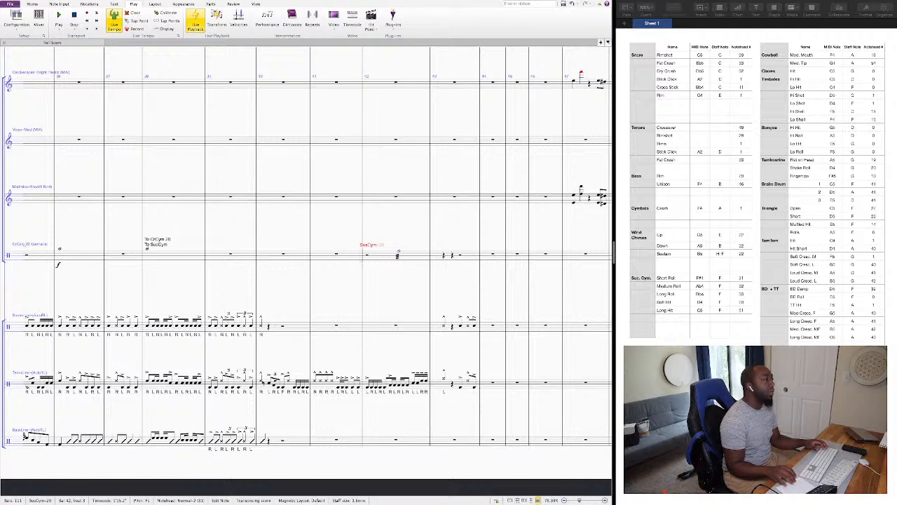
Play the score back from the tenor note on beat 1 of bar 40 into bar 44.
click(263, 383)
key(space)
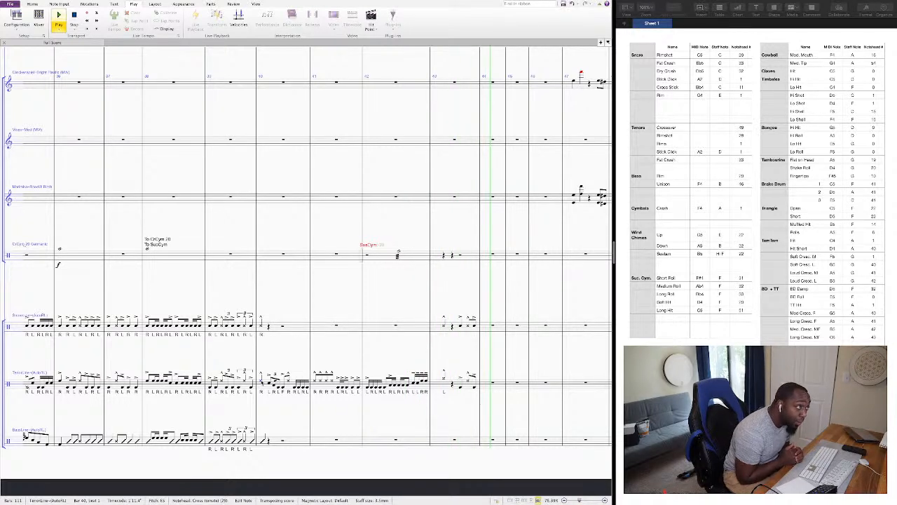
key(space)
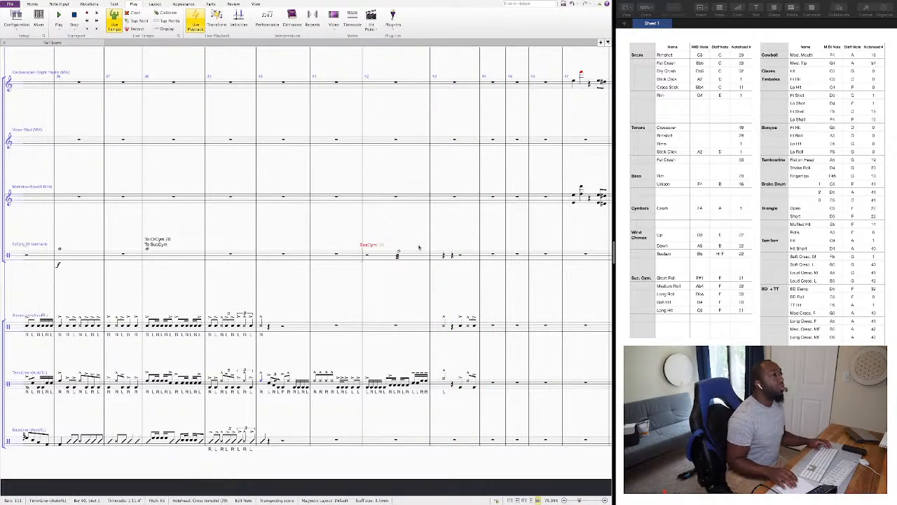
Give the suspended cymbal roll in bar 42 a slightly earlier live start position and play back from beat 1 of that bar.
click(397, 255)
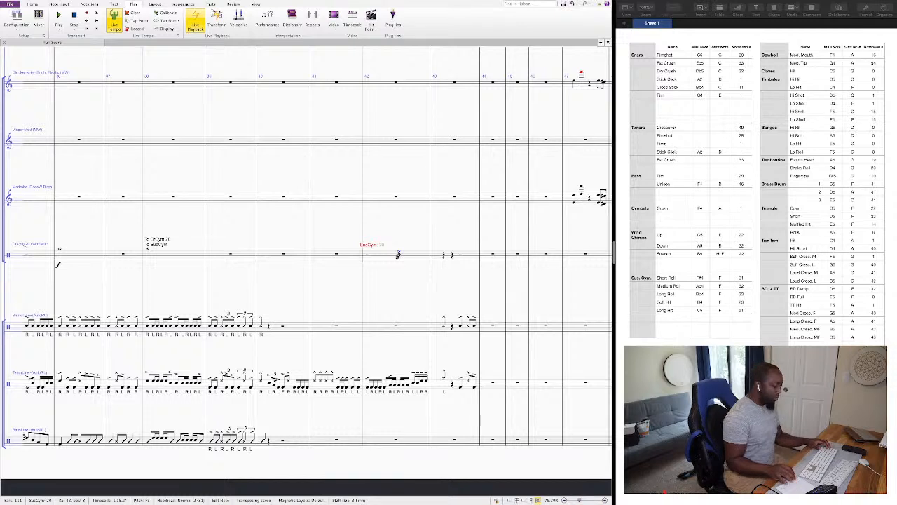
key(ctrl+alt+i)
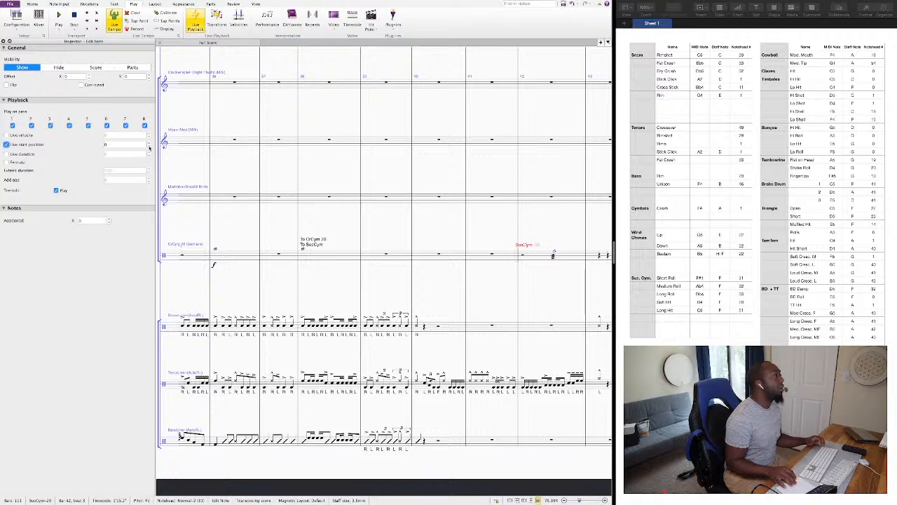
click(148, 145)
click(148, 147)
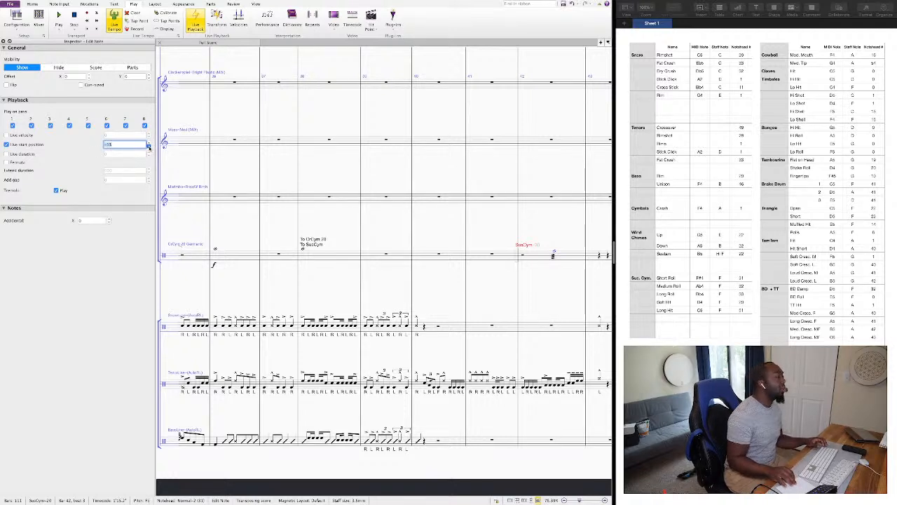
click(148, 146)
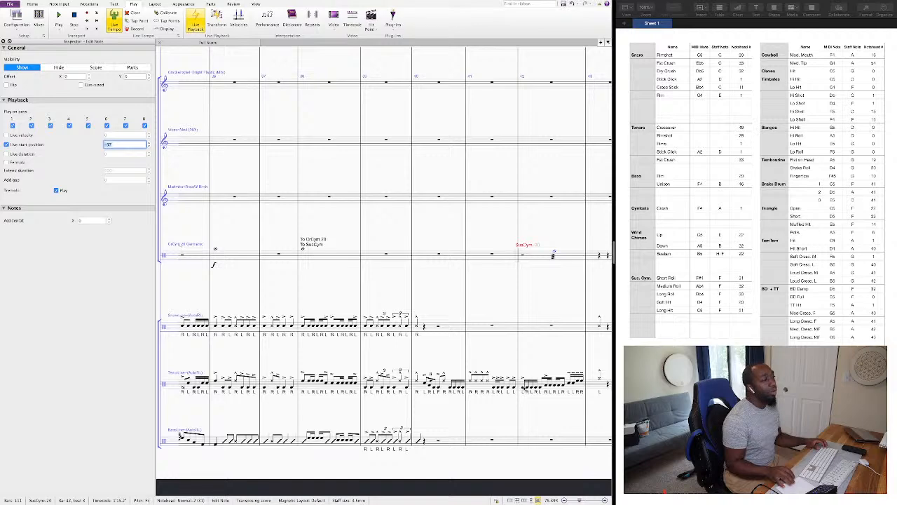
click(524, 387)
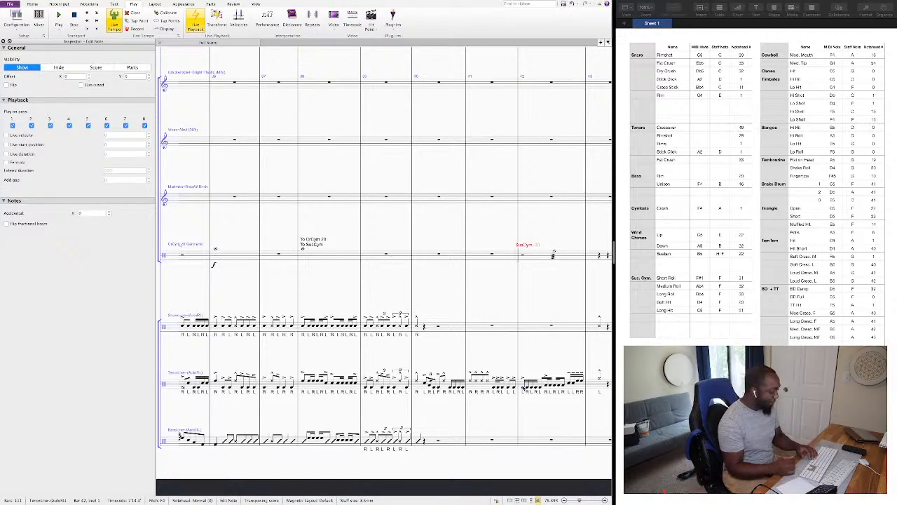
key(space)
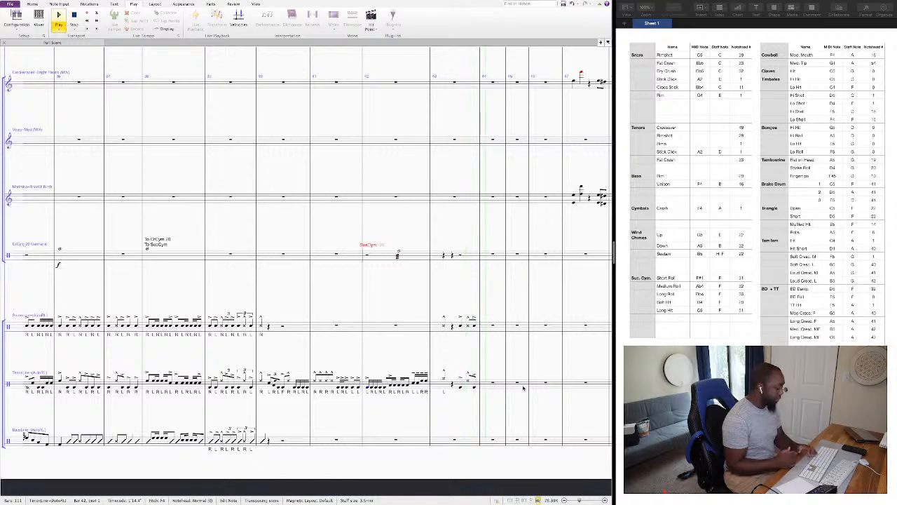
key(space)
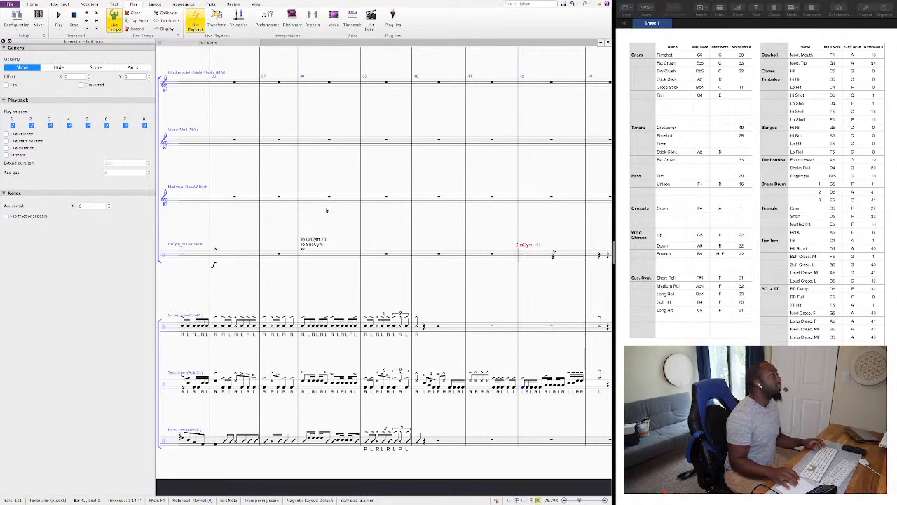
Set the bar 42 roll's live start position to -50 and play back from the first tenor note of bar 42.
click(553, 254)
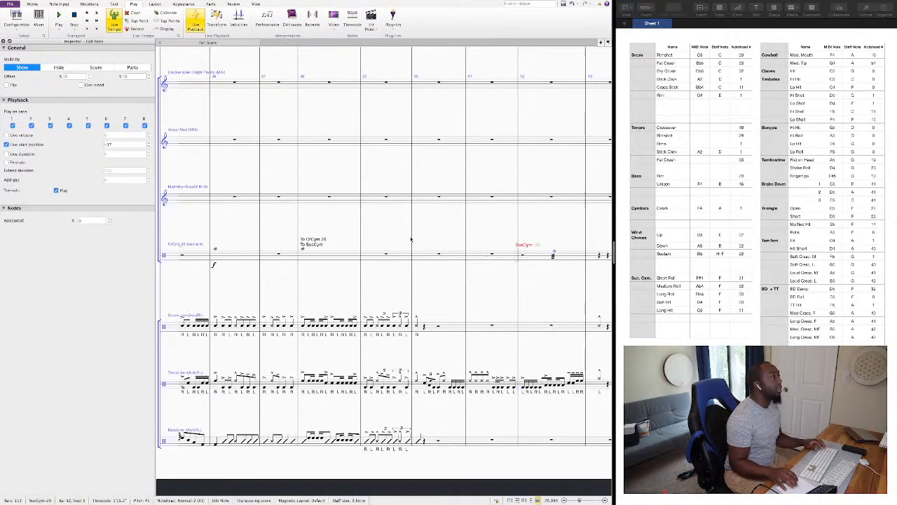
double_click(123, 145)
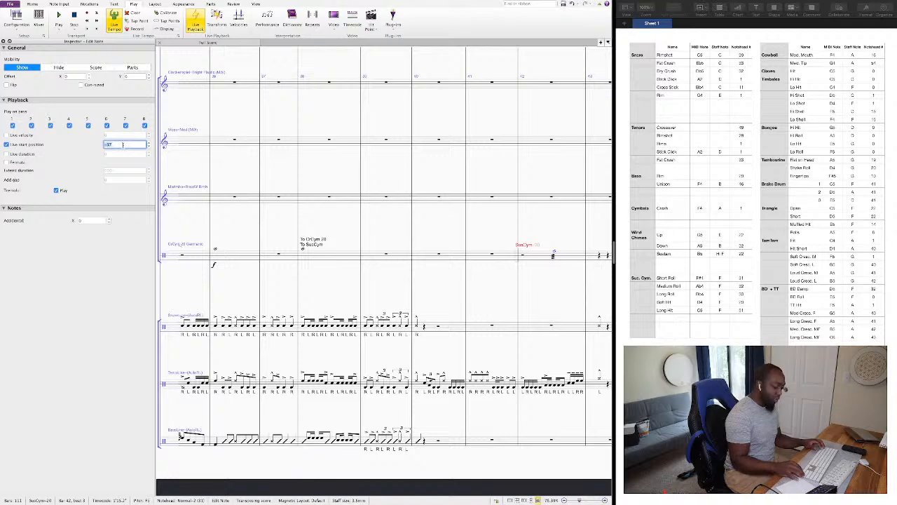
text(-50)
key(Return)
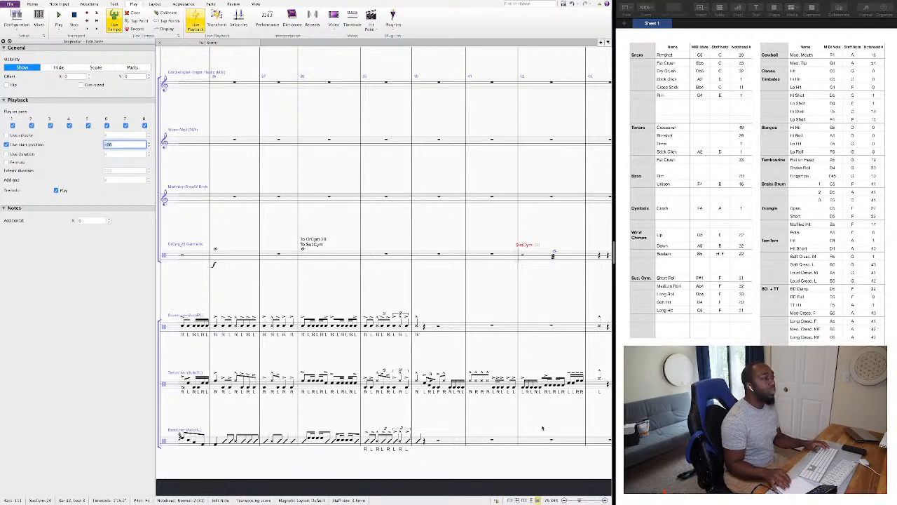
click(523, 389)
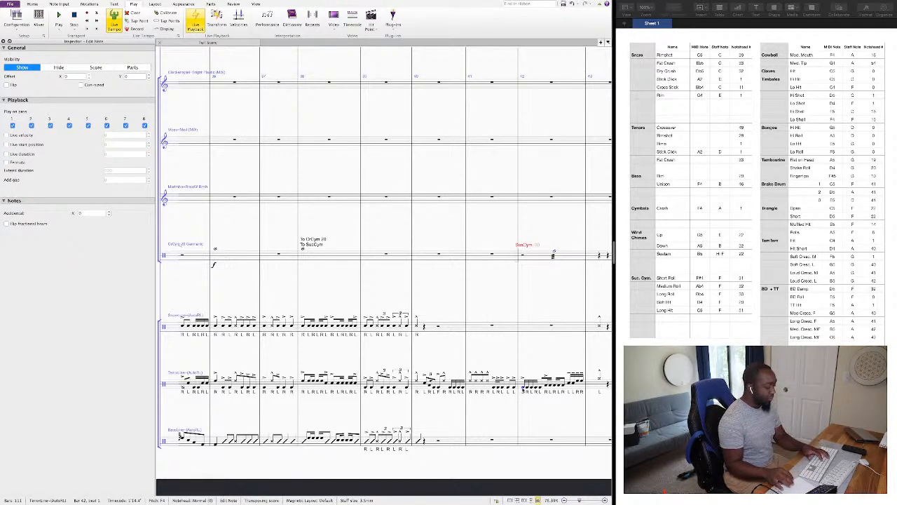
key(p)
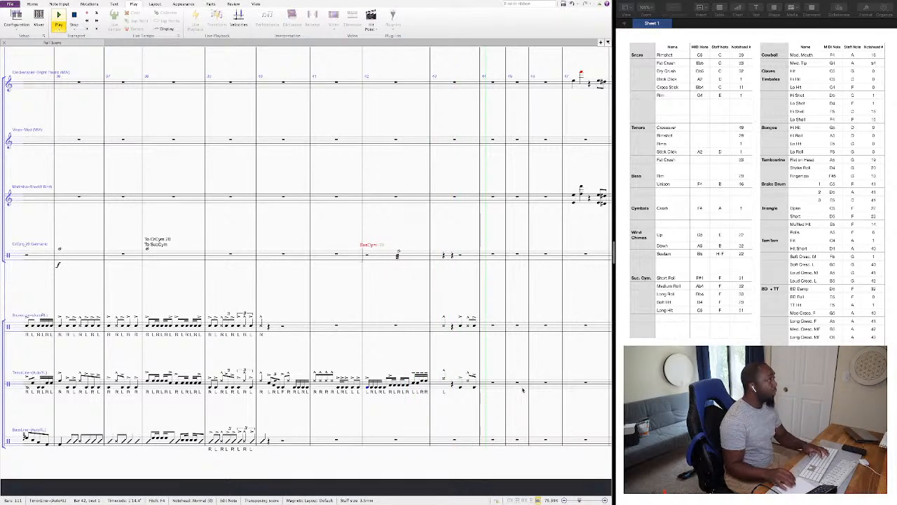
key(space)
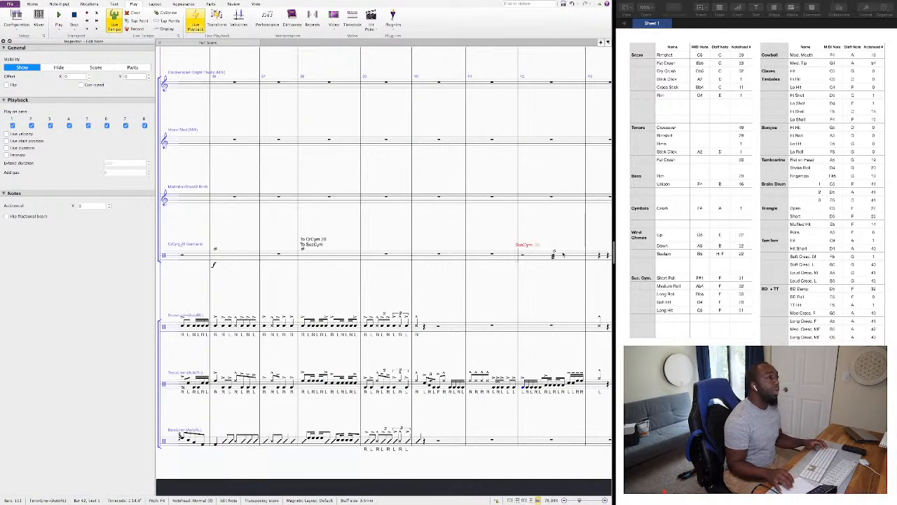
Set the bar 42 roll's live start position to -120 and play back from the first tenor note of bar 42.
click(554, 254)
click(121, 145)
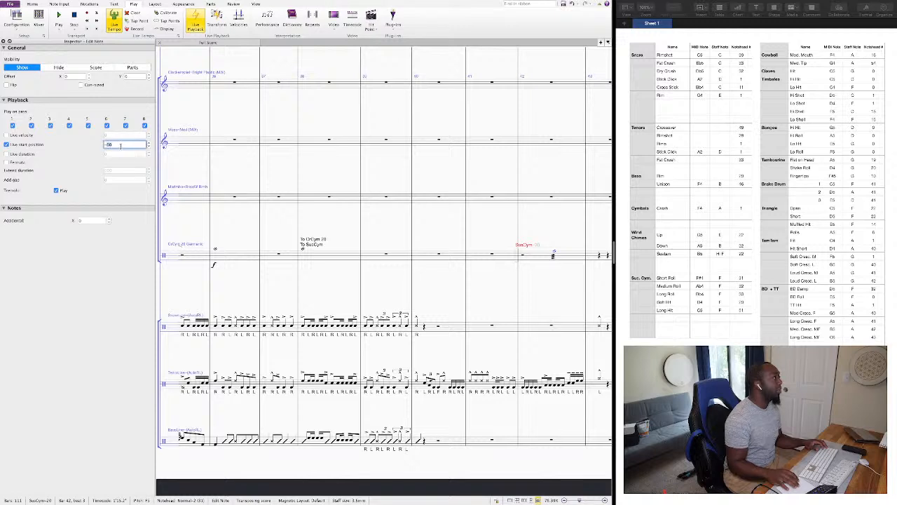
key(BackSpace)
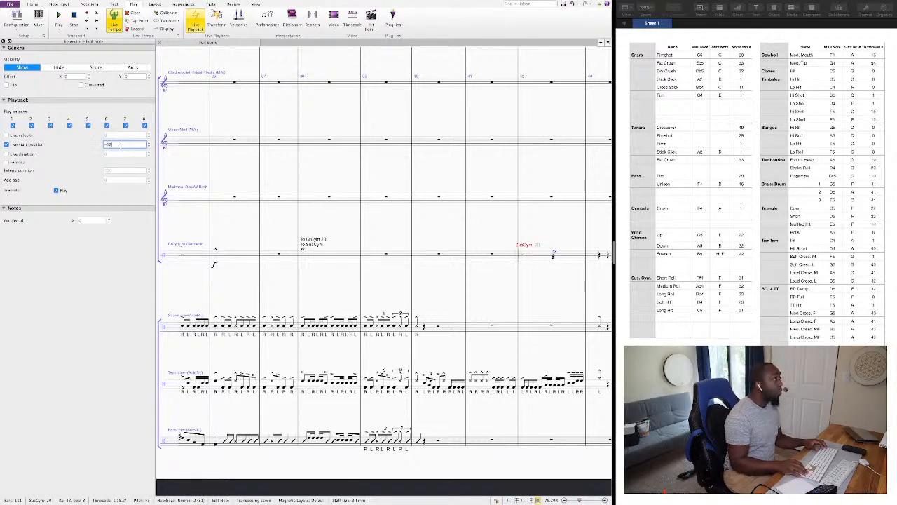
text(20)
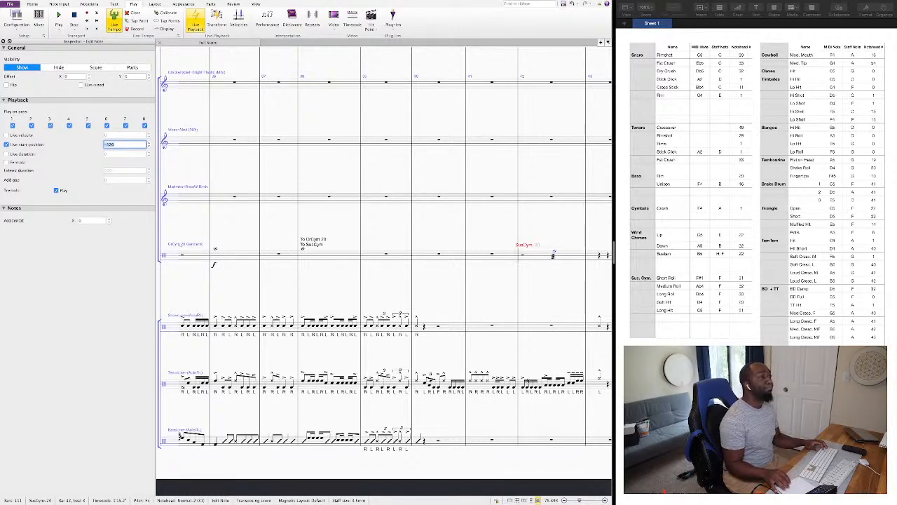
click(523, 391)
key(space)
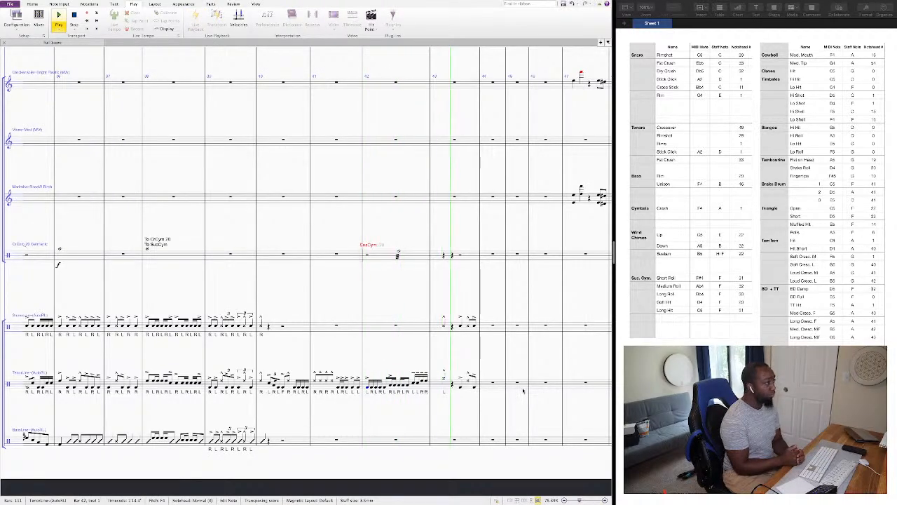
key(space)
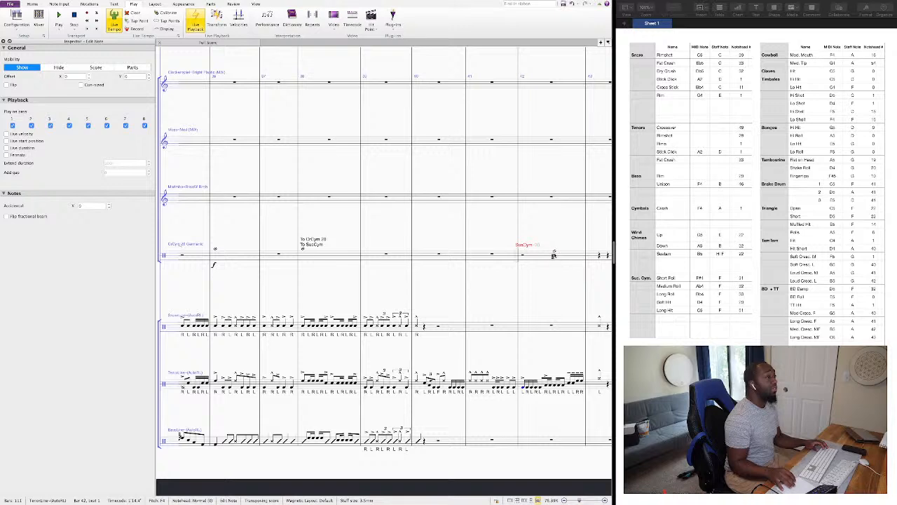
Set the live start position for bar 42 of the suspended cymbal staff to -240 and play back from beat 1 of bar 41.
click(555, 253)
click(117, 145)
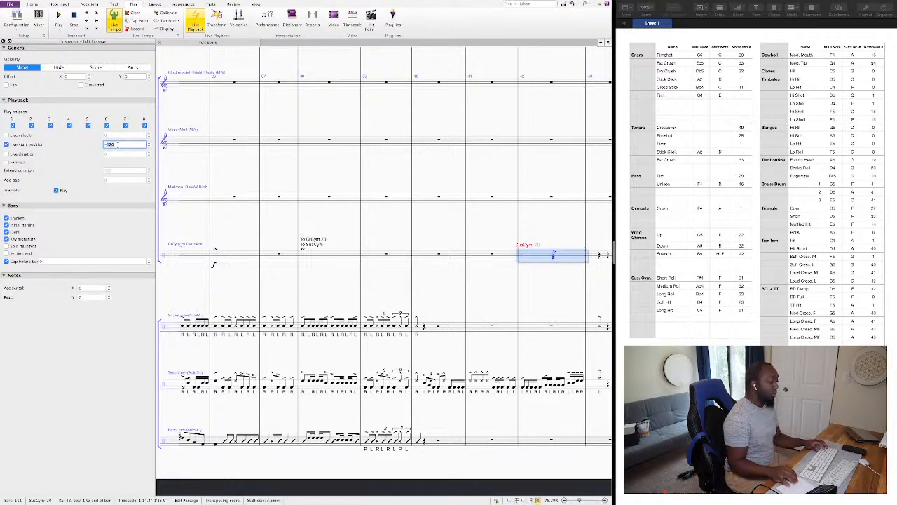
text(-240)
key(Return)
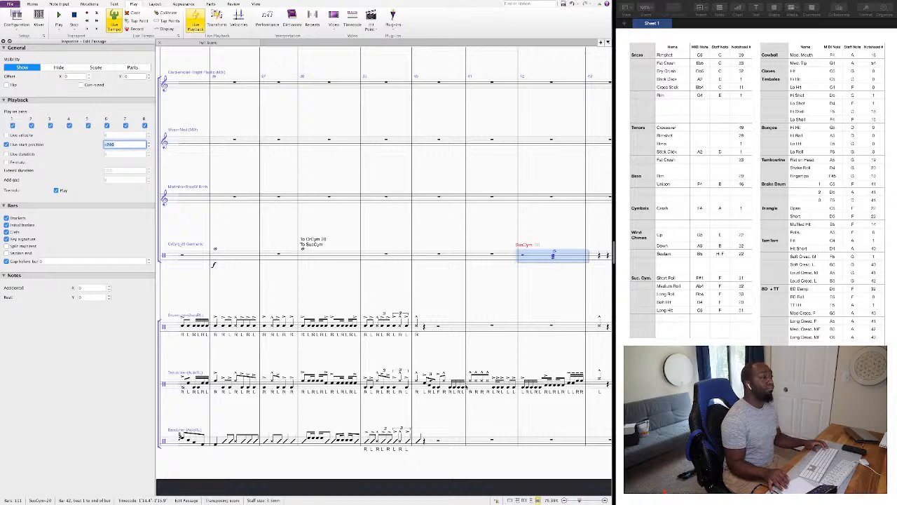
click(470, 385)
key(p)
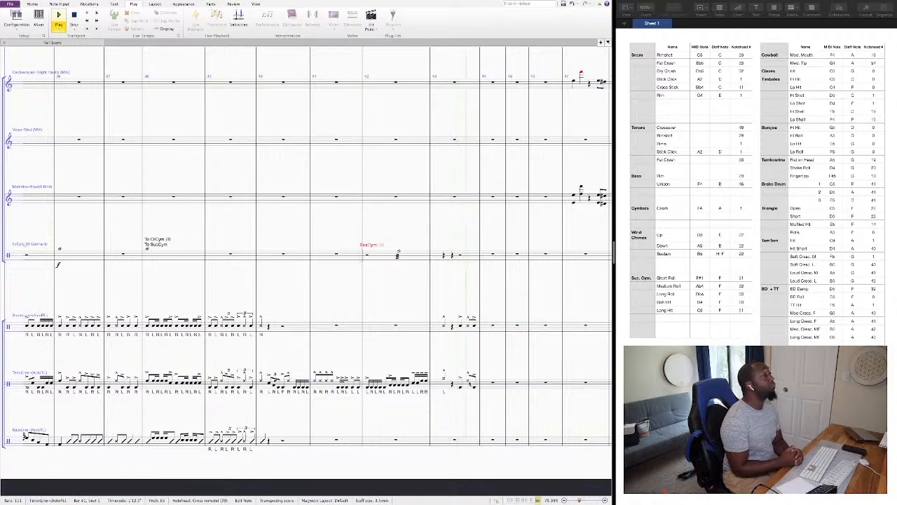
key(space)
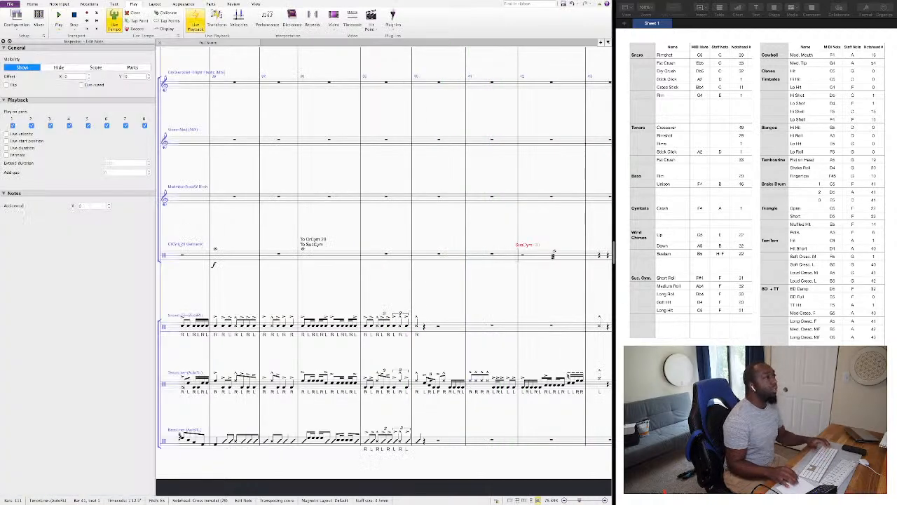
Set the live start position of the suspended cymbal roll in bar 42 to -275.
scroll(498, 302, right, 5)
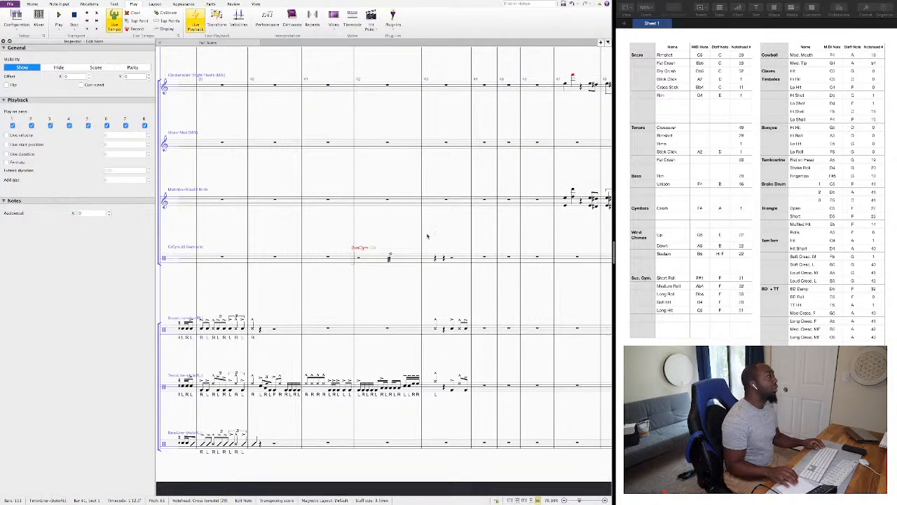
click(391, 255)
click(116, 146)
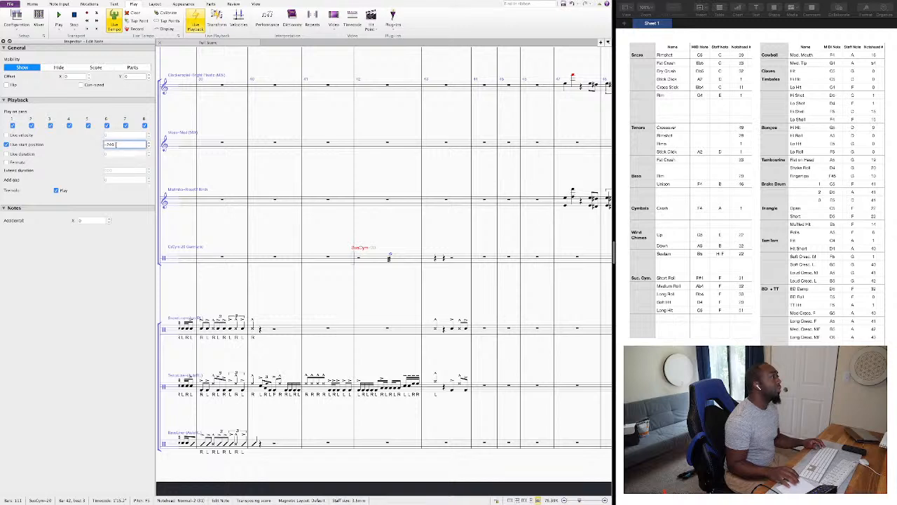
key(BackSpace)
key(BackSpace)
key(BackSpace)
text(275)
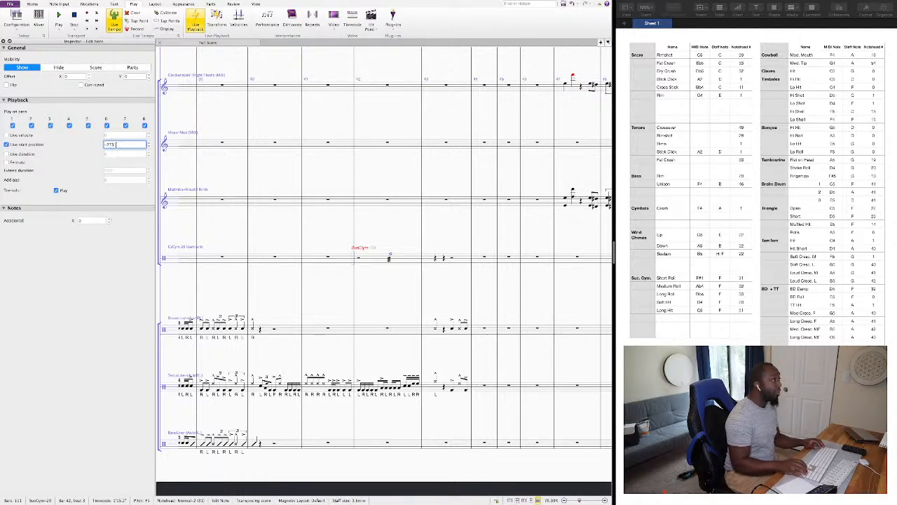
Clear bar 43 of the suspended cymbal staff and enter a whole-note long hit in bar 44.
click(469, 260)
key(Delete)
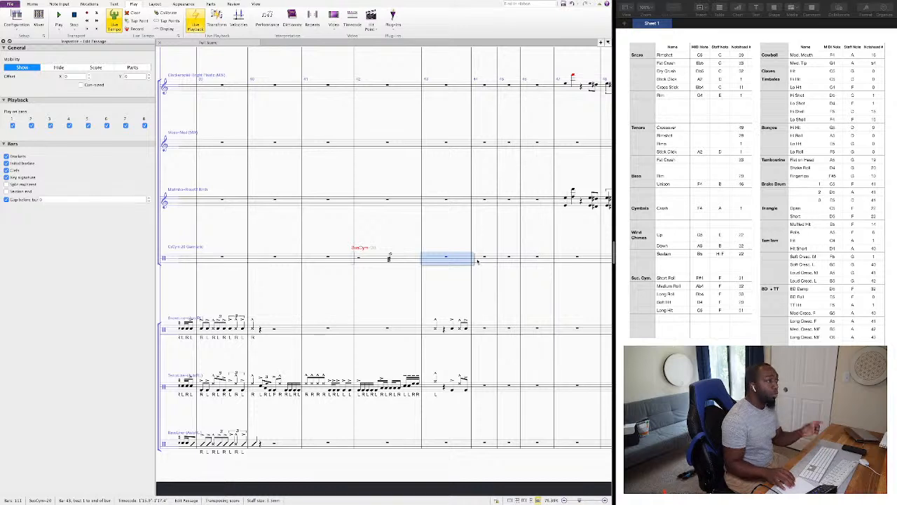
click(477, 261)
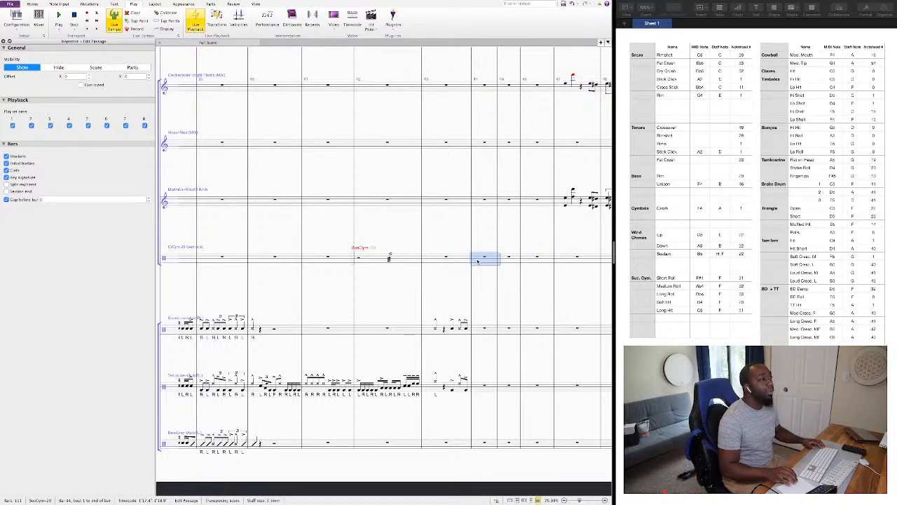
key(6)
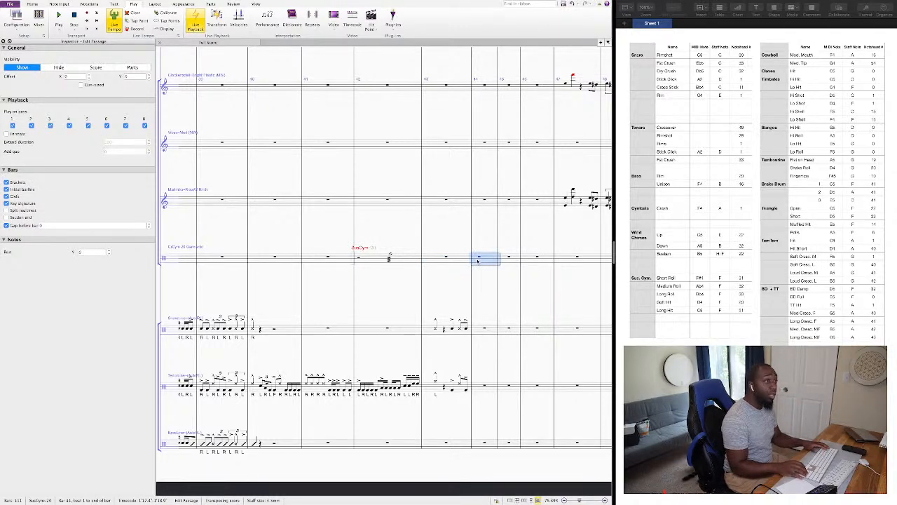
key(shift+n)
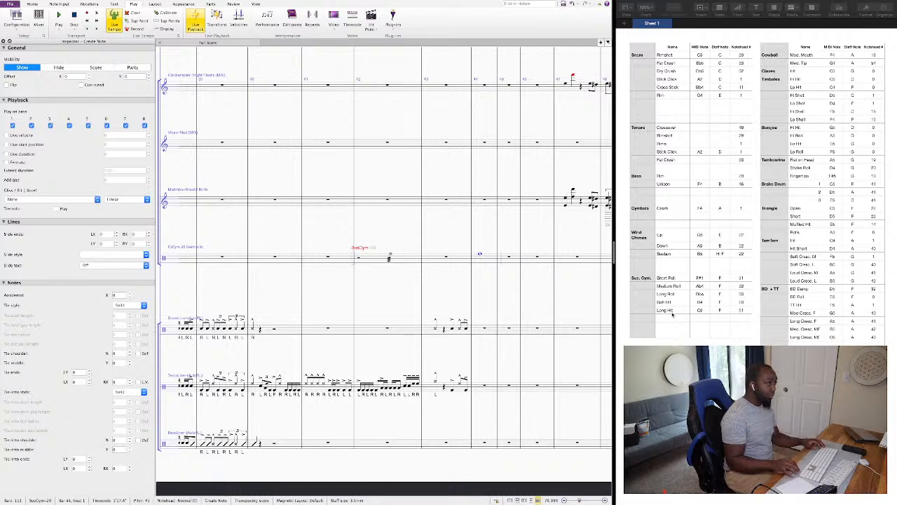
key(Escape)
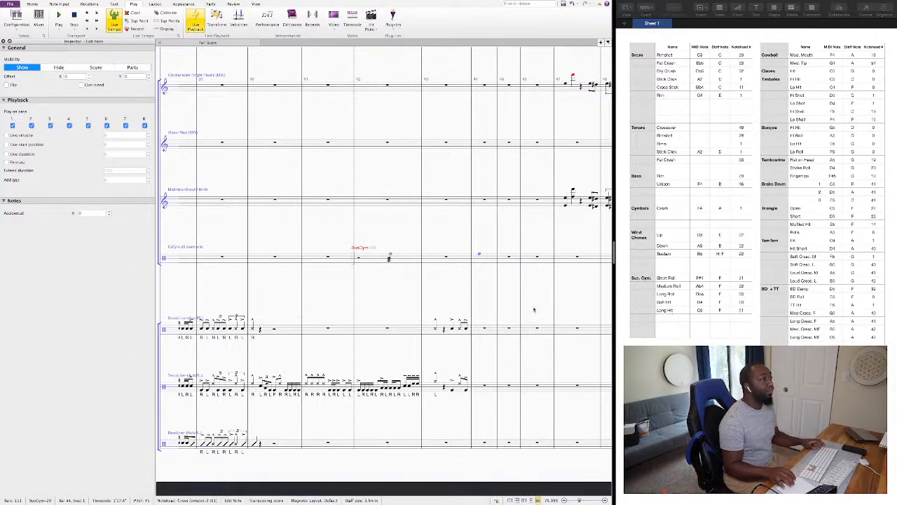
Add a slur and a forte dynamic to the bar 44 cymbal hit, and a crescendo hairpin to the bar 42 roll.
key(s)
key(super+e)
key(super+f)
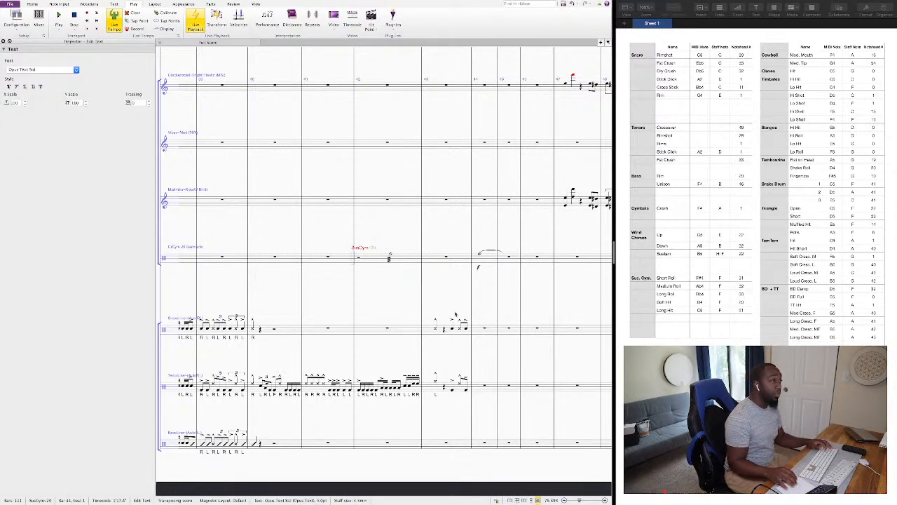
click(391, 257)
key(h)
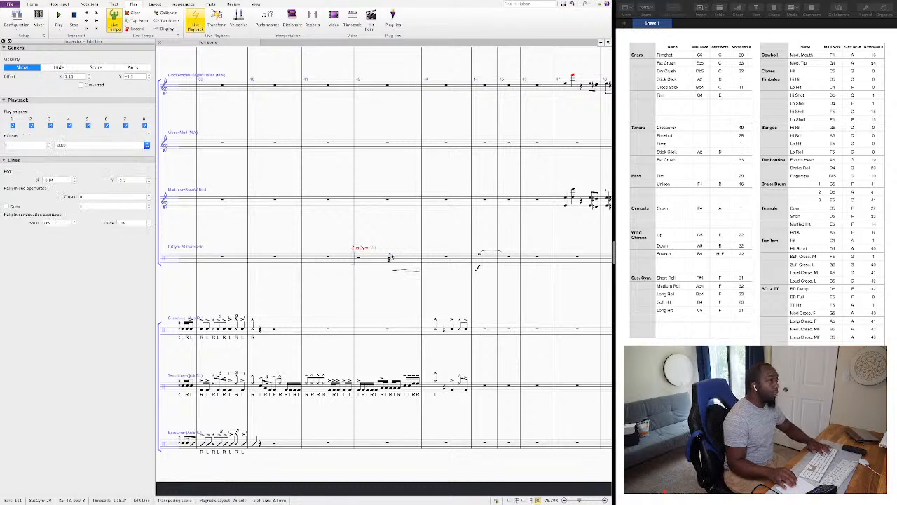
Tie the bar 42 roll to a new quarter note on beat 1 of bar 43 and disable that note's first-pass playback.
click(431, 255)
key(Return)
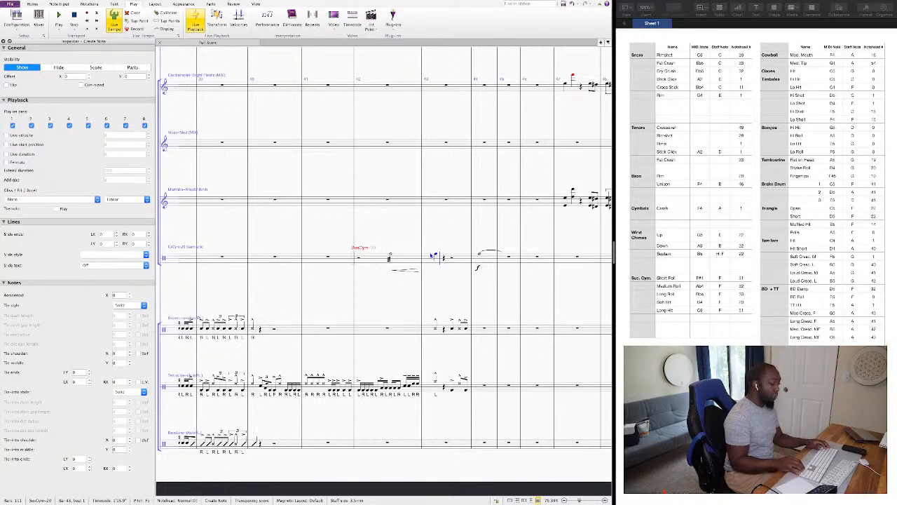
key(Left)
key(t)
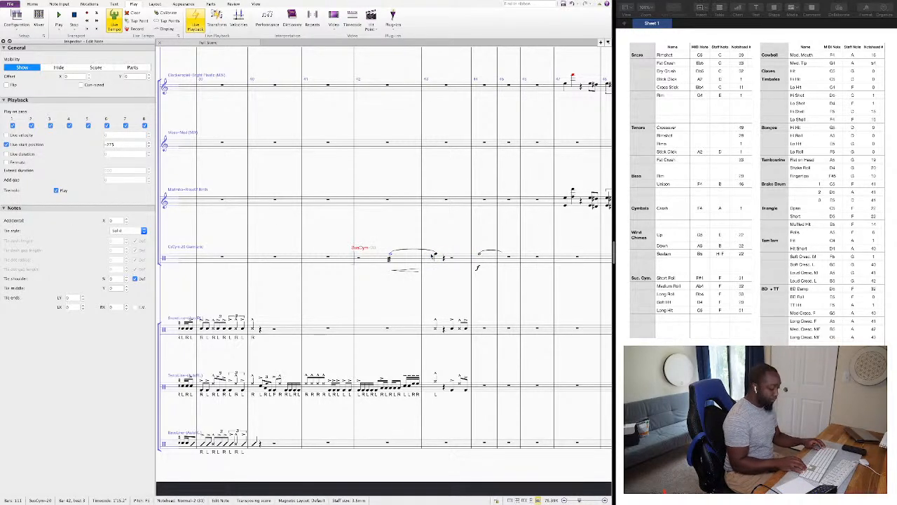
key(Right)
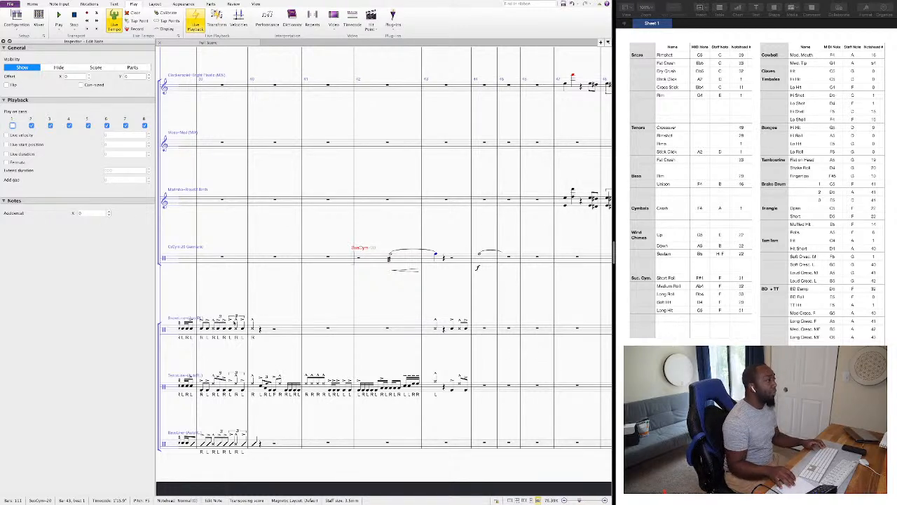
Play back the score from the snare note on beat 1 of bar 40, and close the Inspector.
click(253, 329)
key(super+alt+i)
key(space)
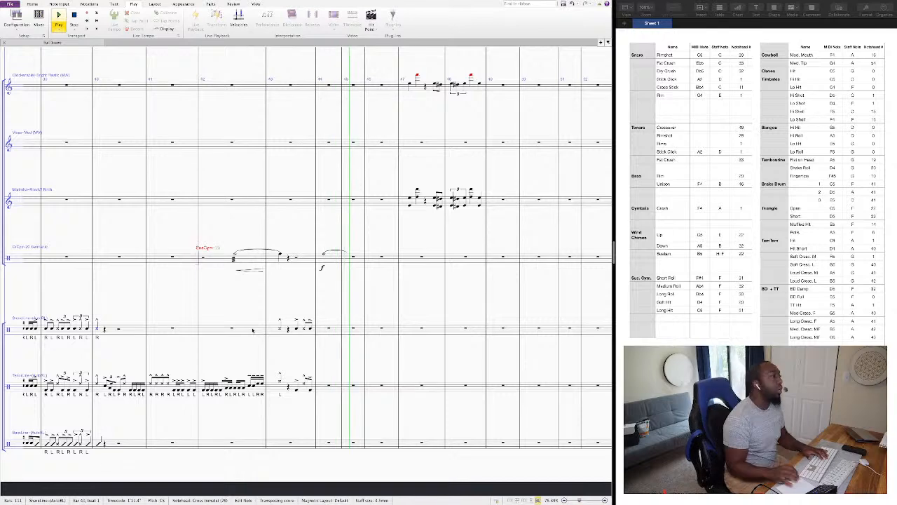
key(space)
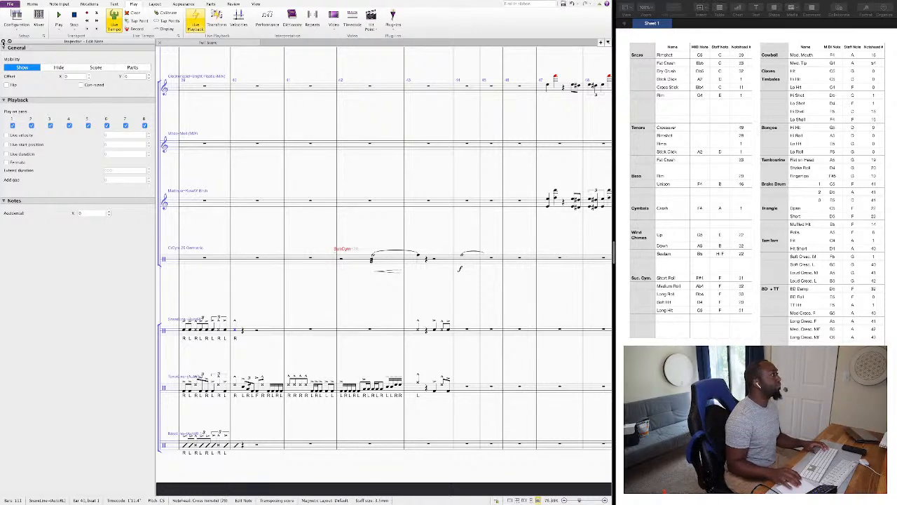
click(4, 41)
scroll(352, 283, left, 3)
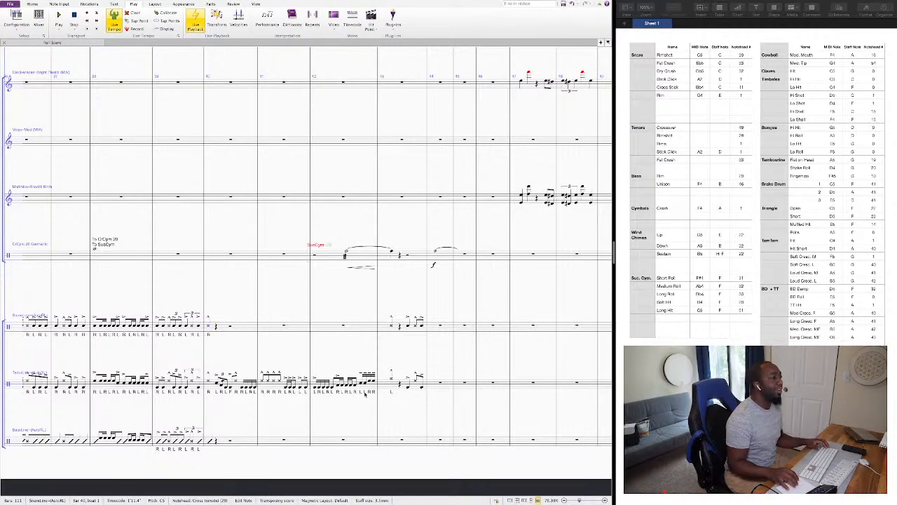
Try to copy the tenor line's bar 42 into the bass line, and undo the copy.
click(364, 393)
alt+click(319, 443)
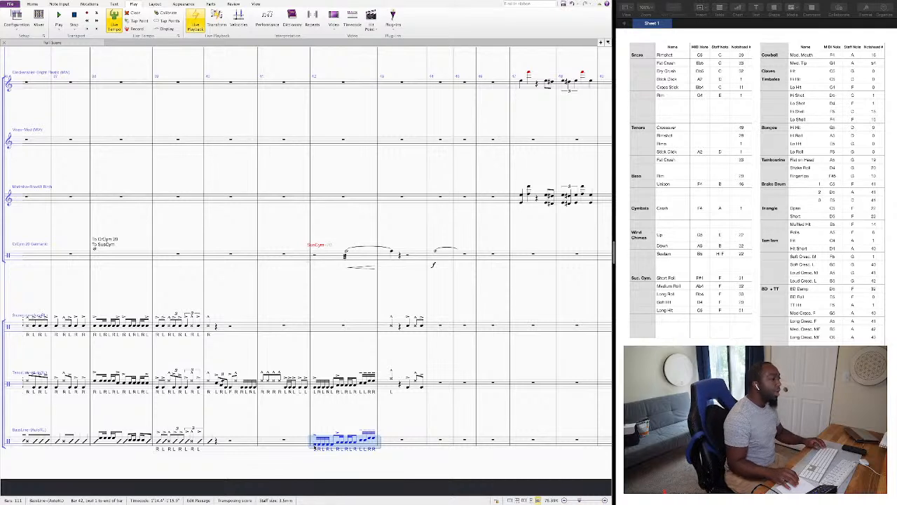
key(ctrl+z)
key(Escape)
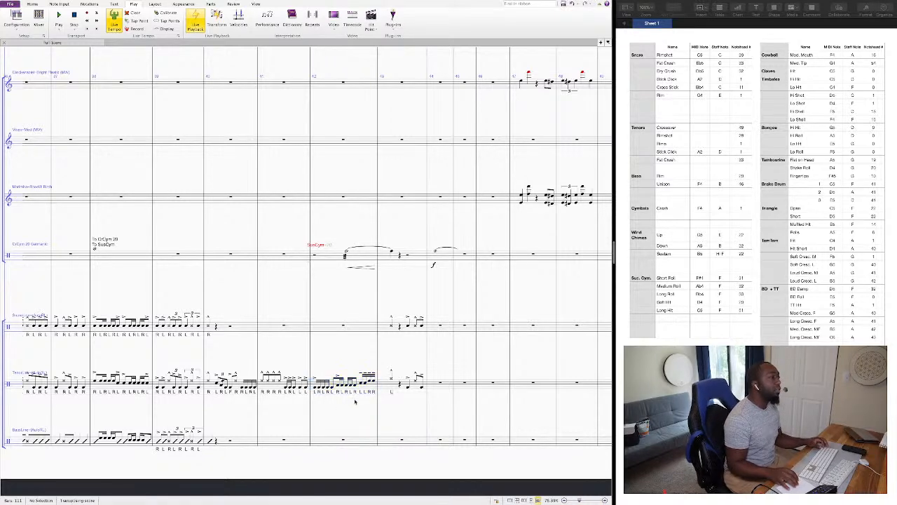
Copy the tenor line's bar 42 into the same bar of the bass line and remove the copied sticking text.
click(376, 385)
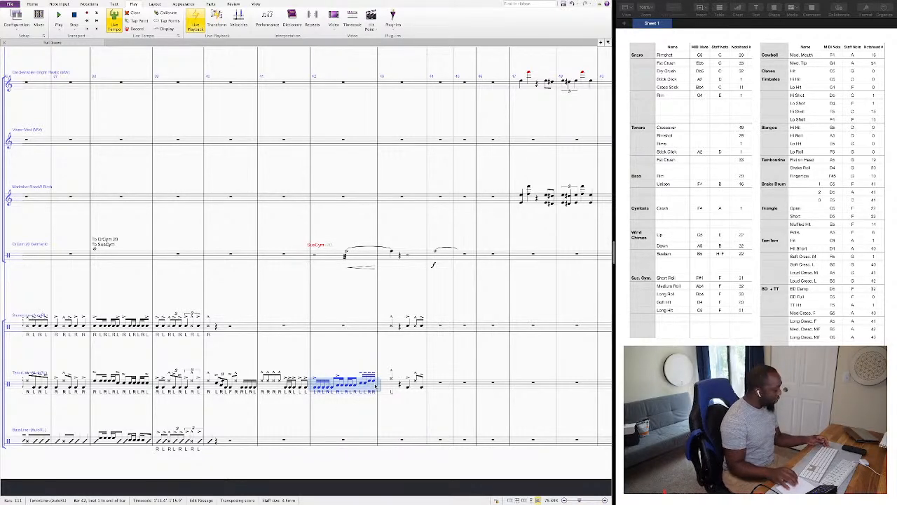
alt+click(316, 440)
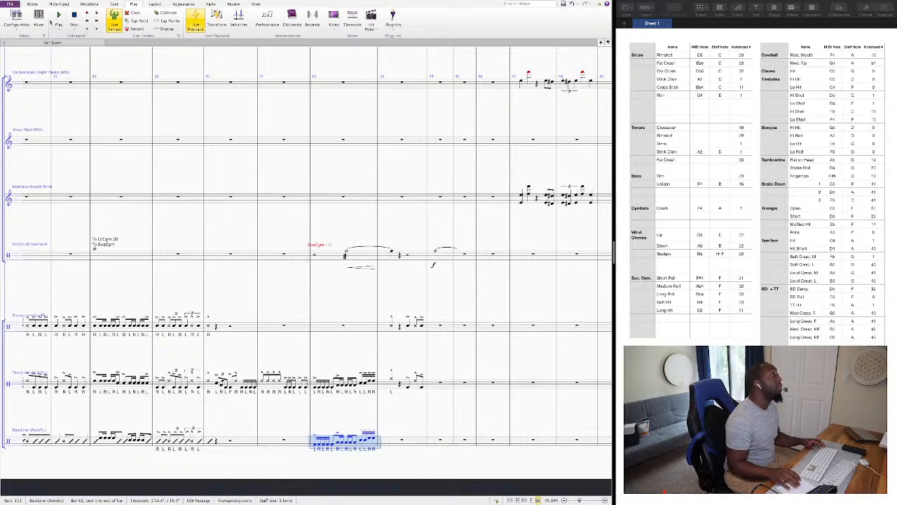
key(alt+h)
click(236, 20)
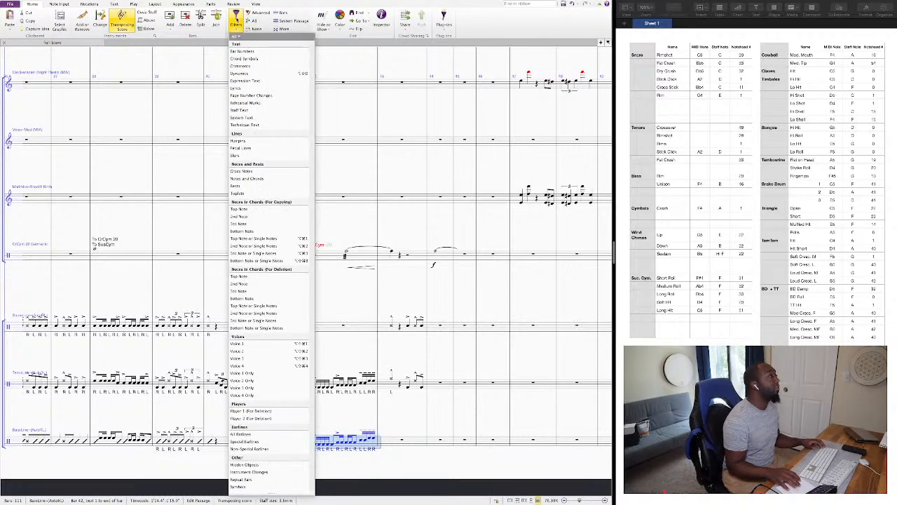
click(265, 110)
key(Escape)
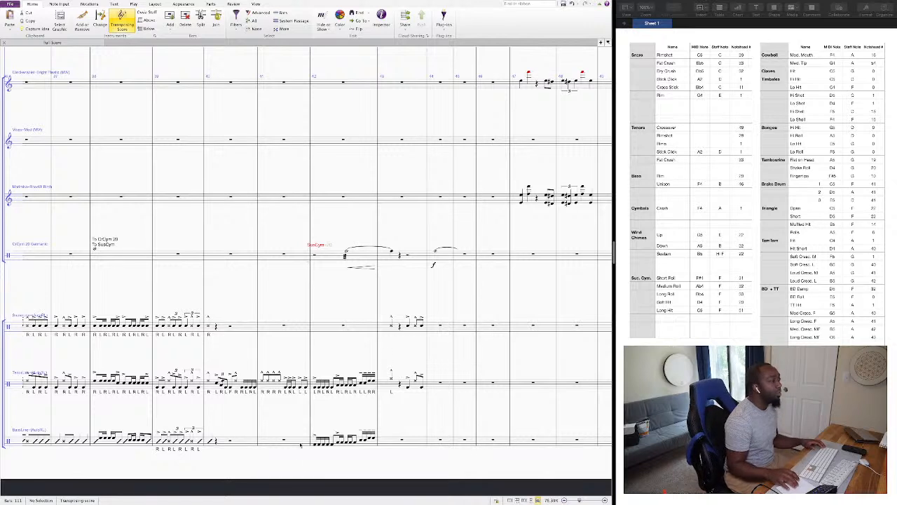
Re-pitch the bass line's bar 42 notes into a descending run from E through C and A to F.
click(315, 447)
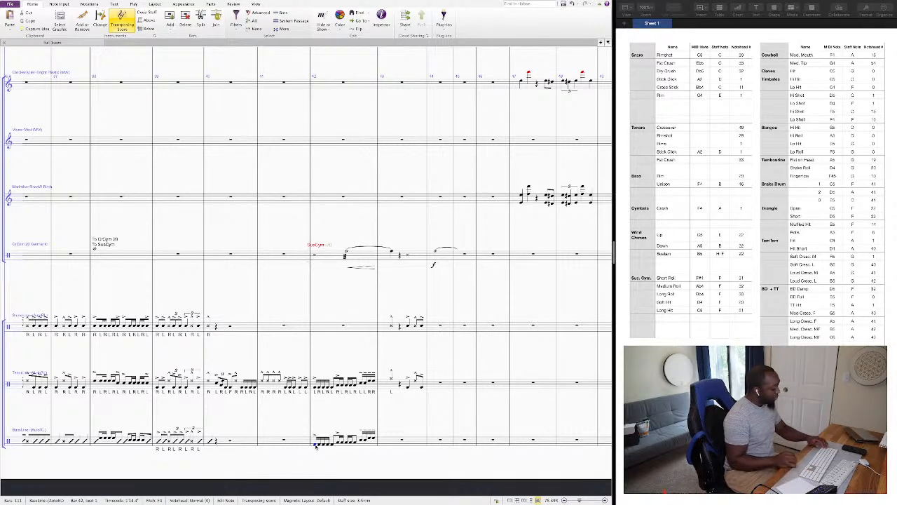
key(n)
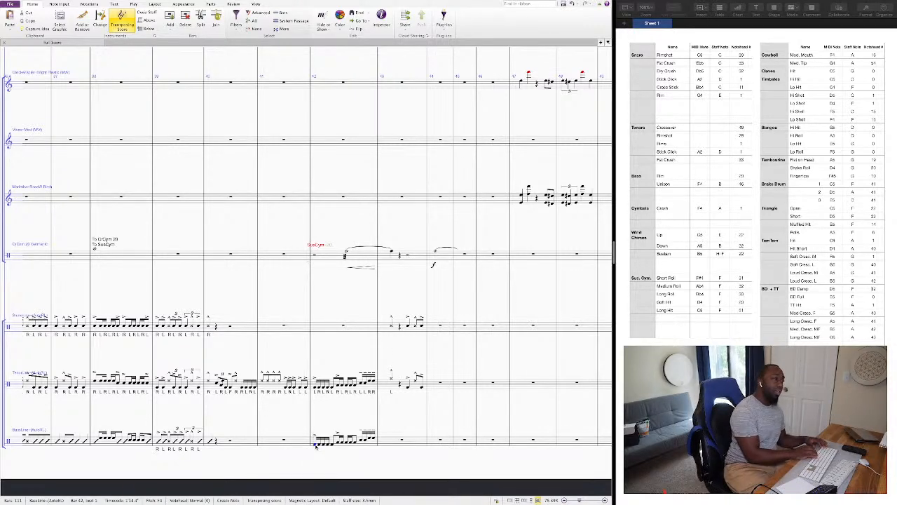
key(e)
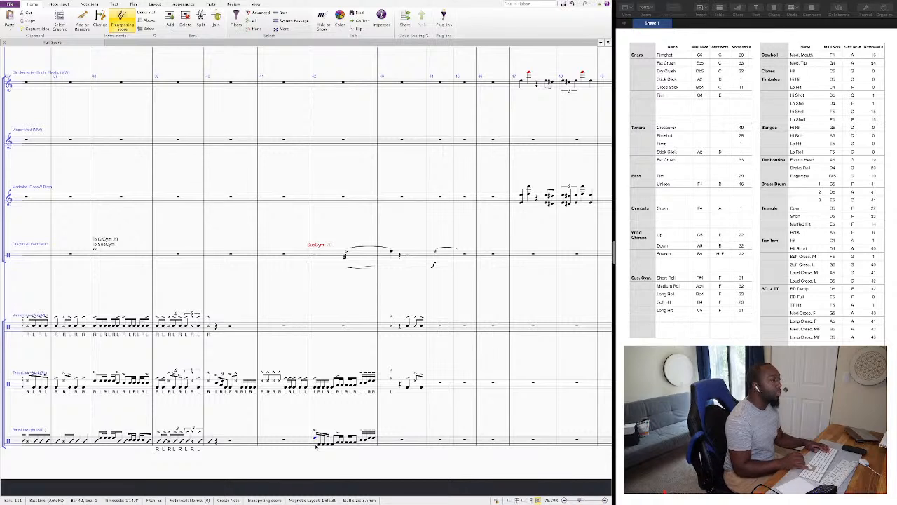
key(e)
key(e)
key(e)
key(e)
key(c)
key(c)
key(c)
key(c)
key(c)
key(c)
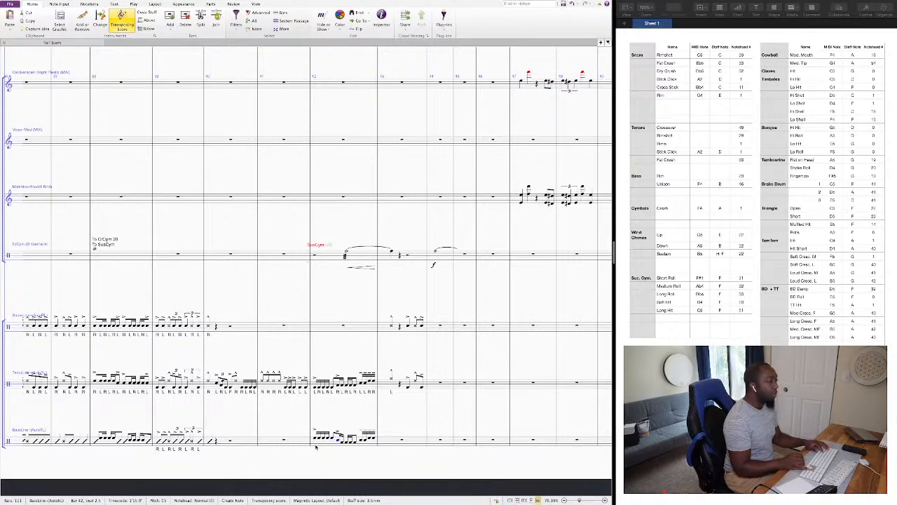
key(c)
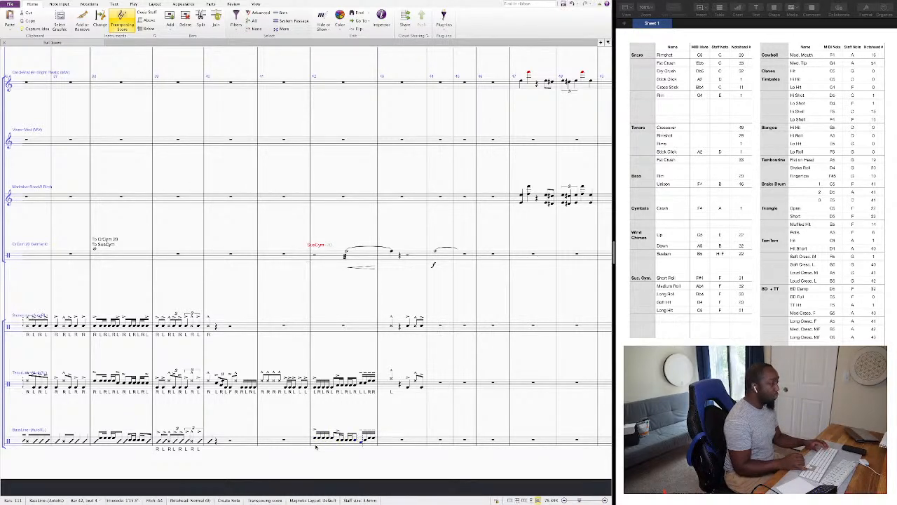
key(a)
key(f)
key(f)
key(Escape)
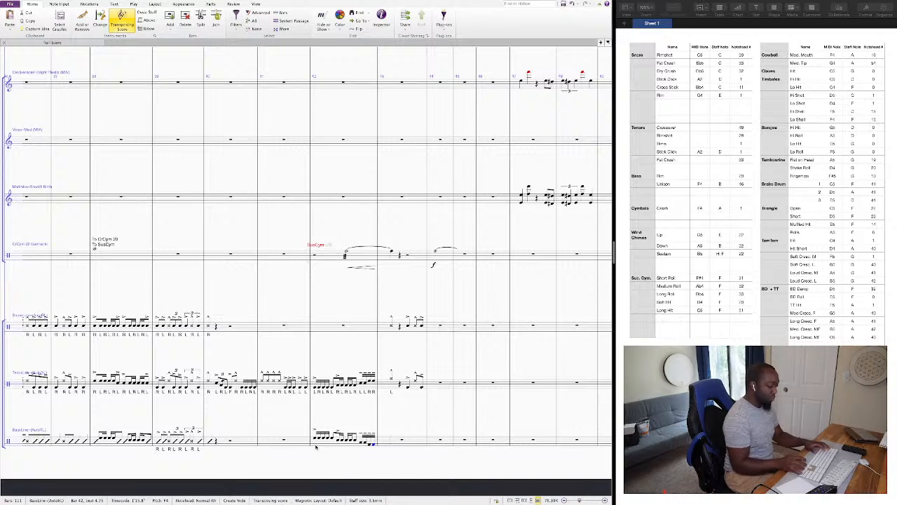
Enter a bass unison hit on beat 1 of bar 43 and give it the large slash notehead, number 46.
key(Right)
key(c)
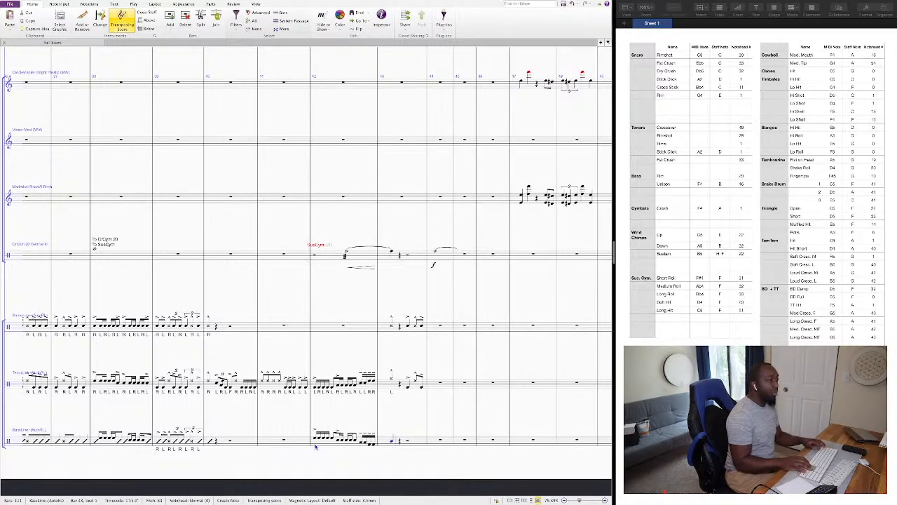
key(super+Up)
key(Escape)
key(alt+shift+4)
key(alt+shift+6)
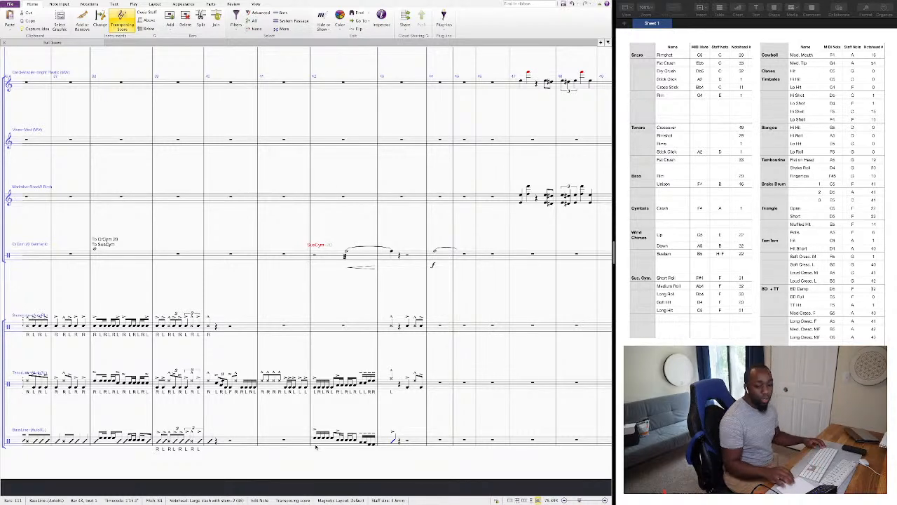
key(Escape)
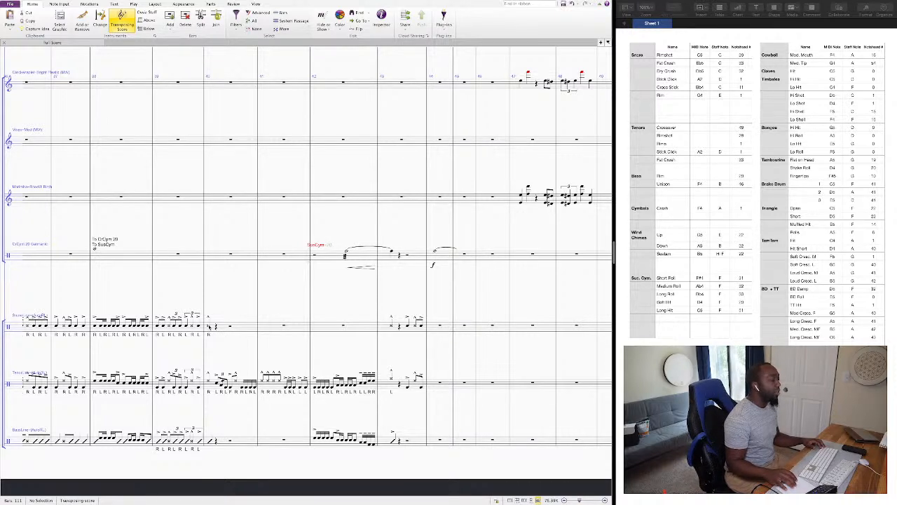
Copy the tenor line's bar 42 into the same bar of the snare line and remove the copied sticking text.
click(365, 384)
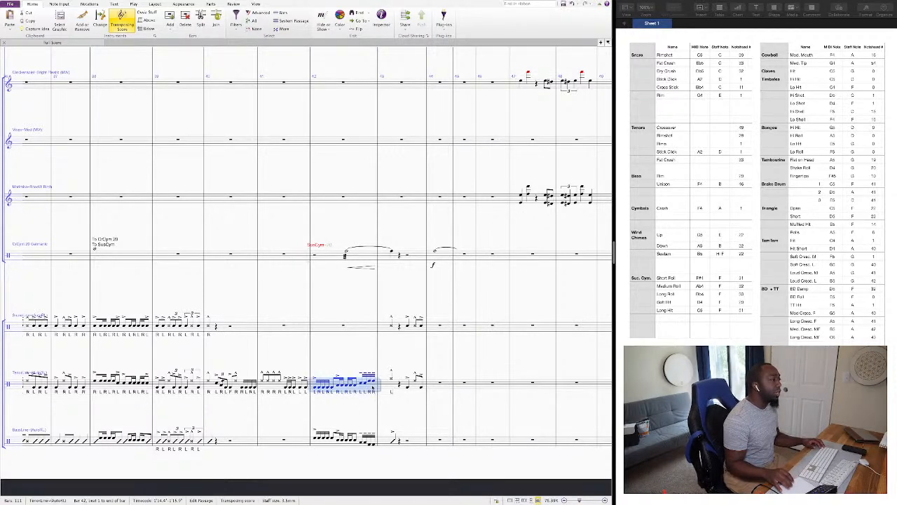
click(328, 319)
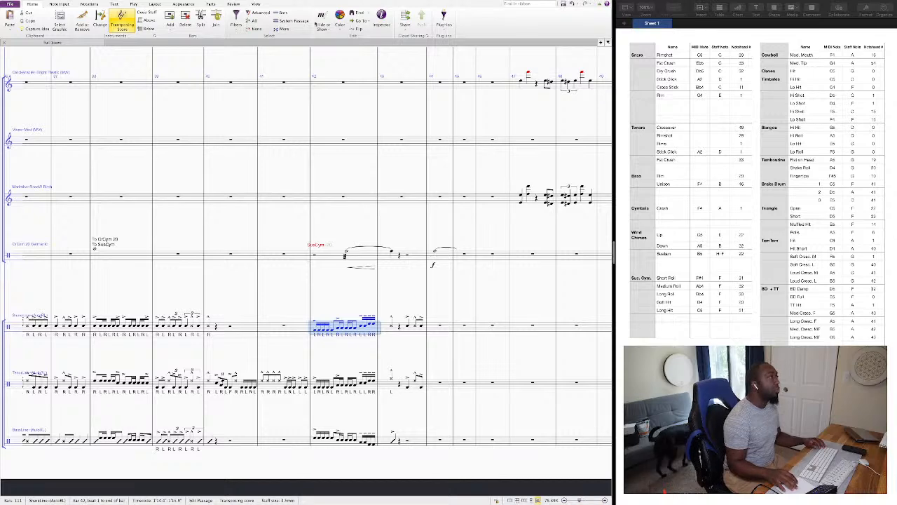
click(237, 25)
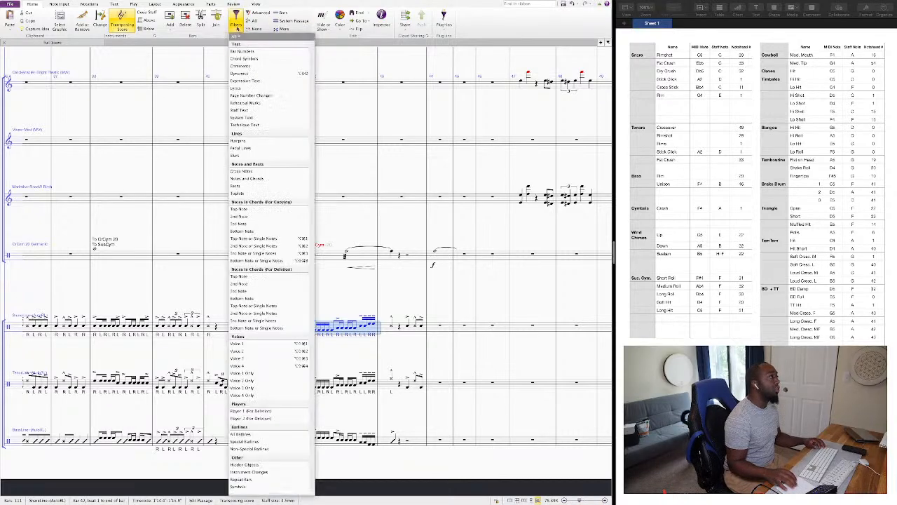
click(248, 111)
key(Escape)
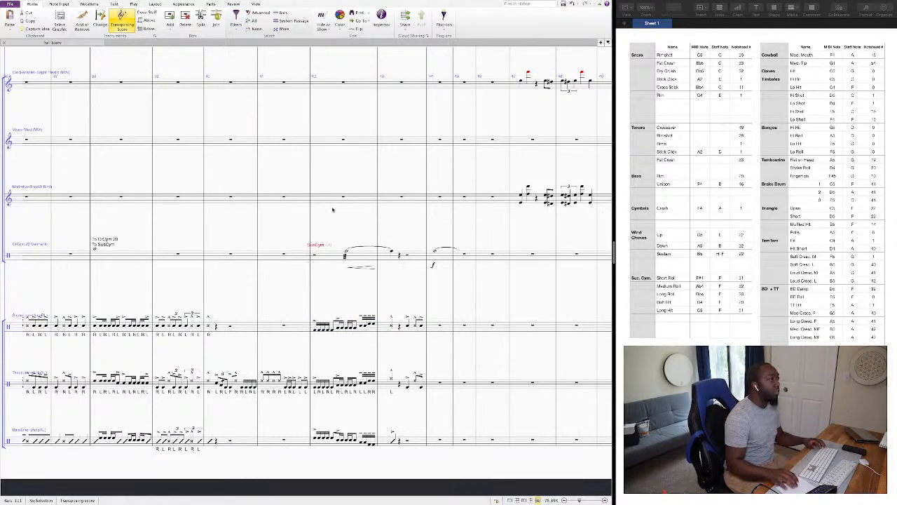
Re-pitch all the snare line's bar 42 notes to C5 so the run stays on one line.
click(316, 331)
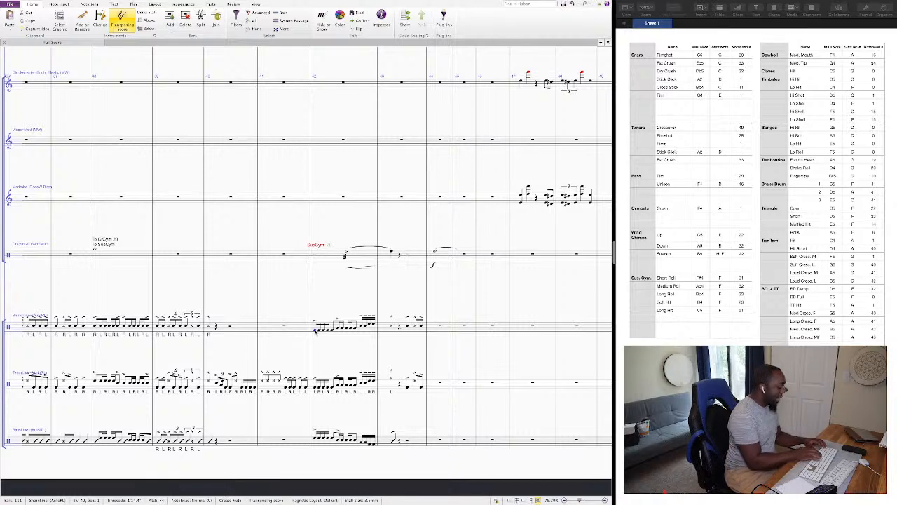
key(Right)
key(Right)
key(Right)
key(Right)
key(Right)
key(Right)
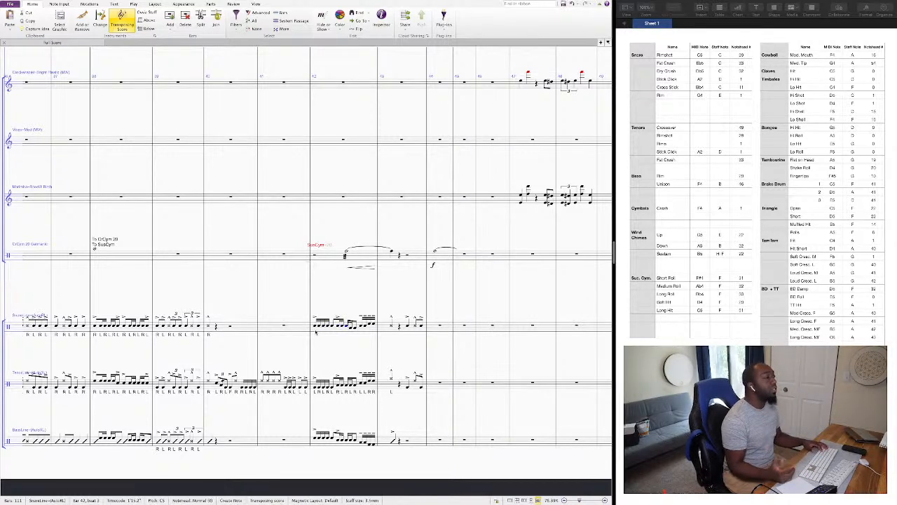
key(Right)
key(Right)
key(Right)
key(Right)
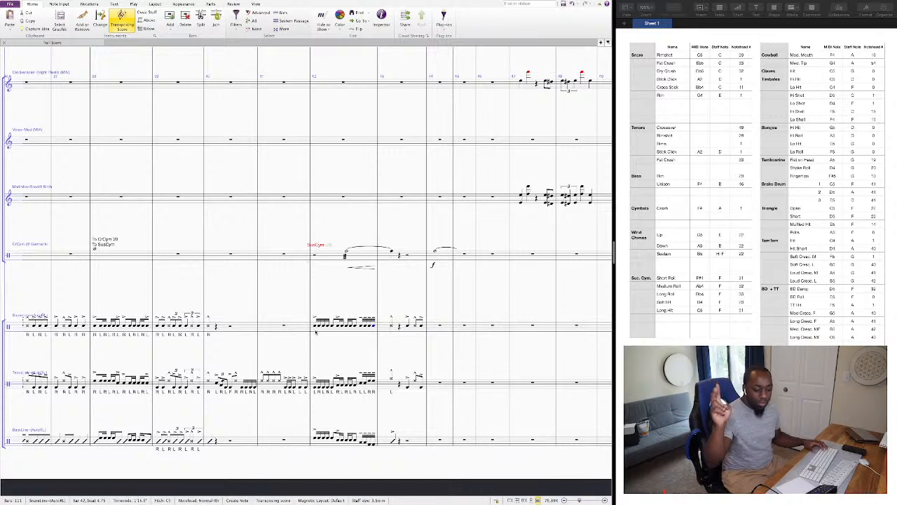
Add sticking text under the snare line: alternating R L ending R R L L in bar 42, and R, R R L in bar 43.
click(315, 331)
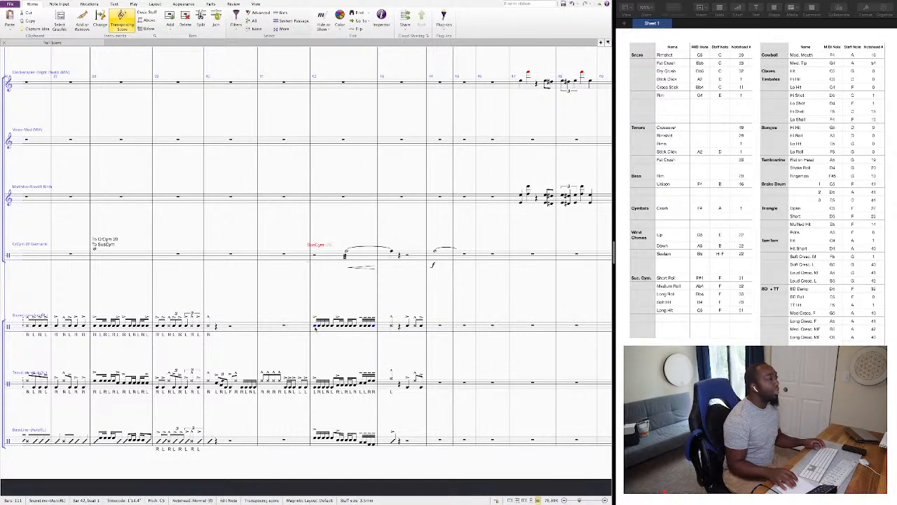
key(ctrl+l)
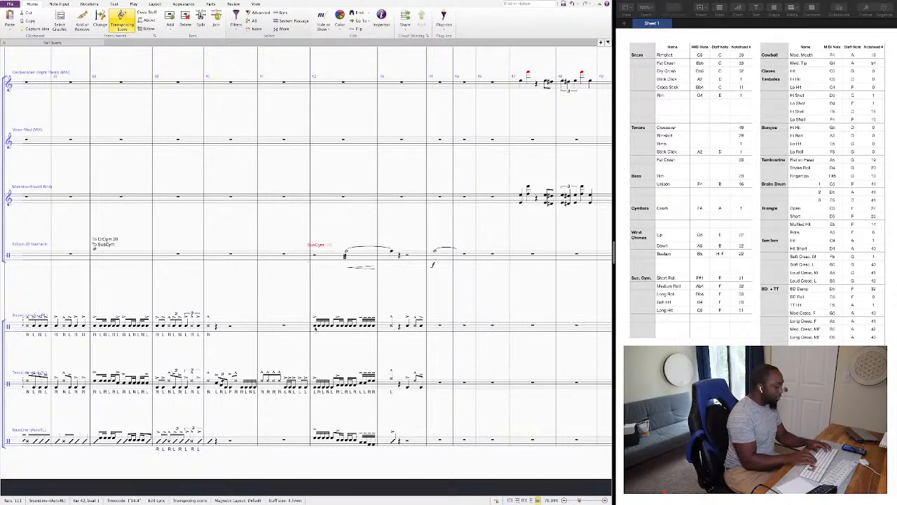
text(R L R L R )
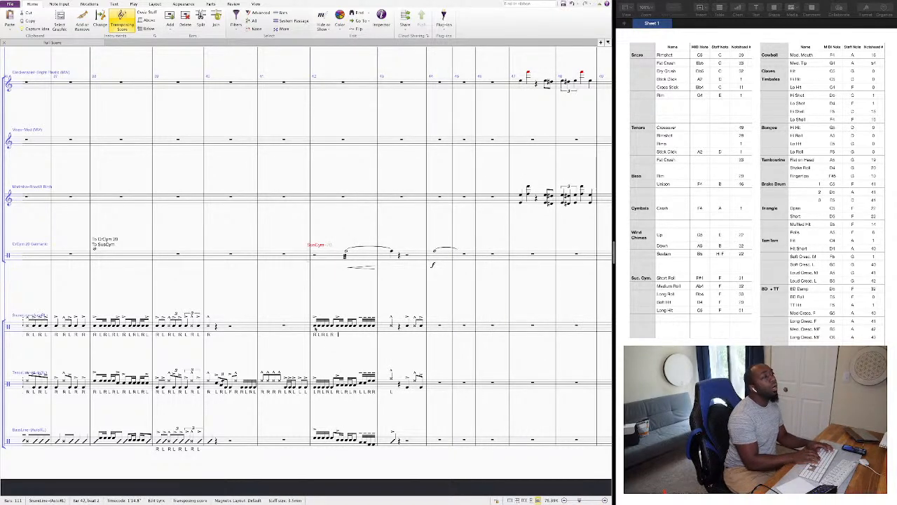
text(L R L R L R R L)
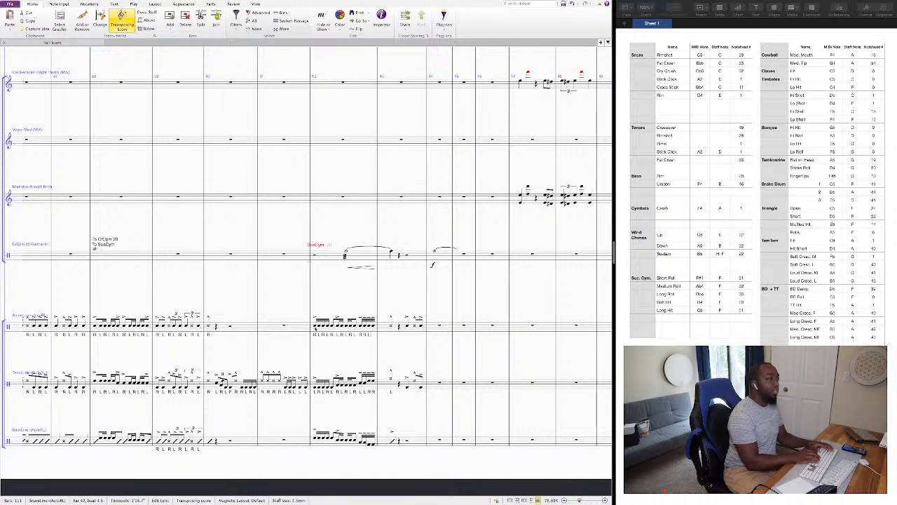
text( L R )
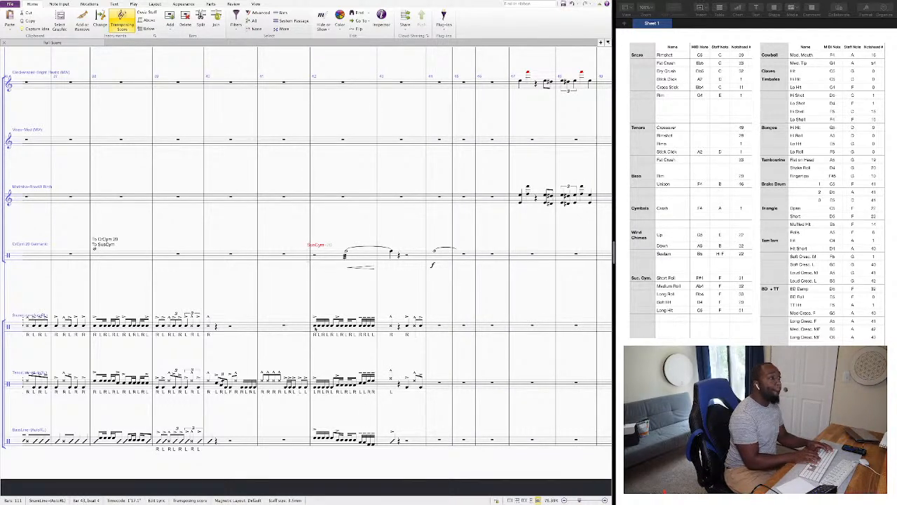
text( L)
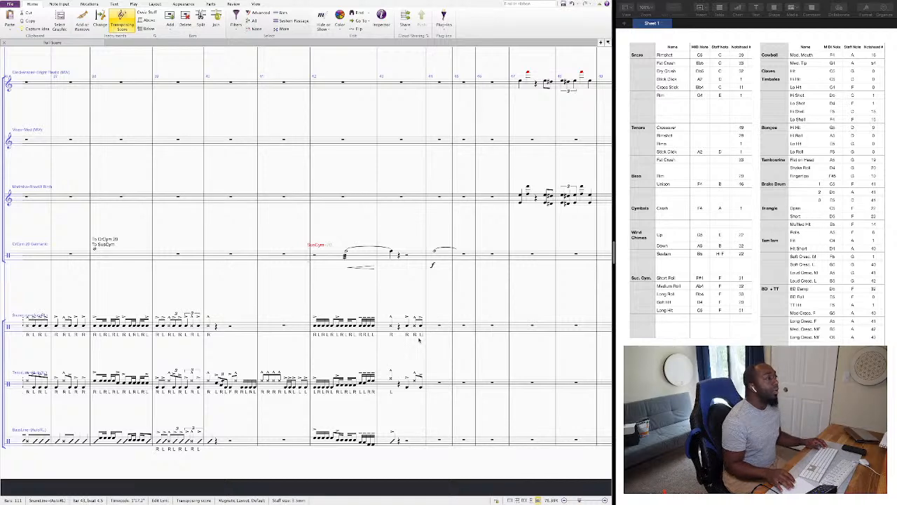
Add the sticking L R L under the tenor line's last three notes in bar 43.
click(407, 387)
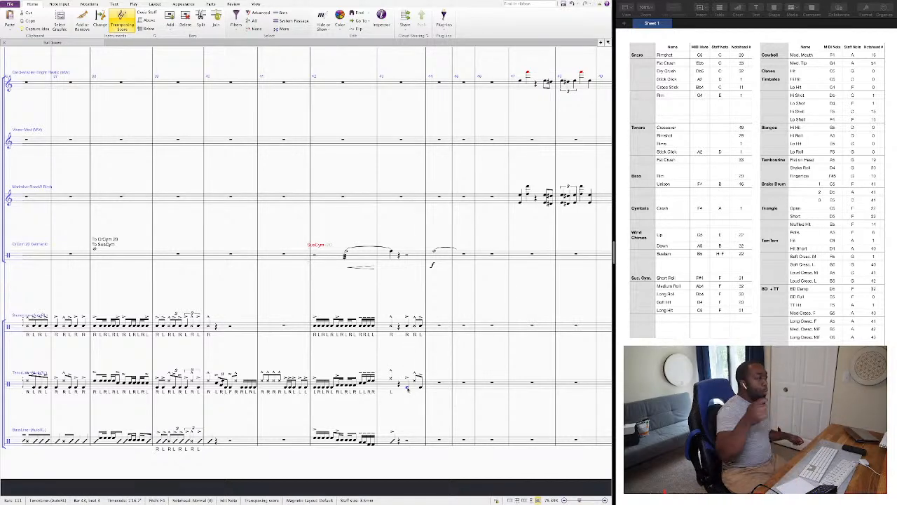
key(s)
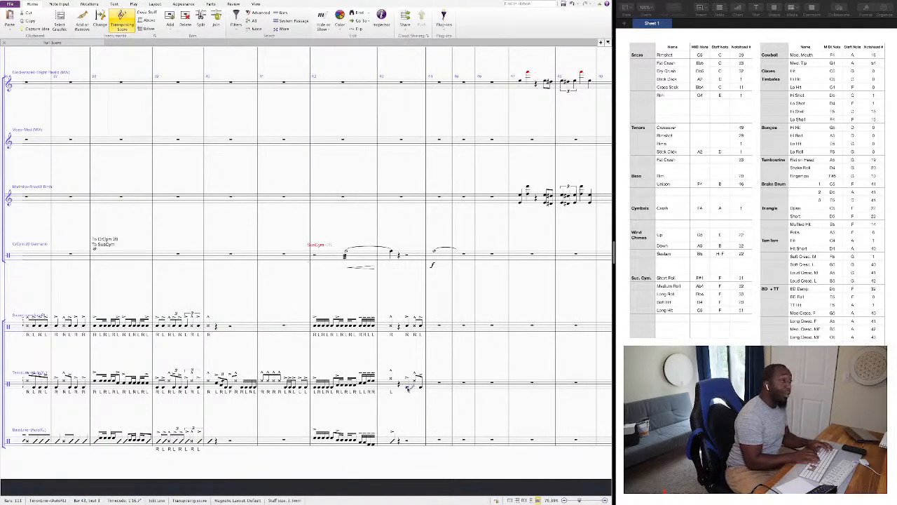
key(ctrl+z)
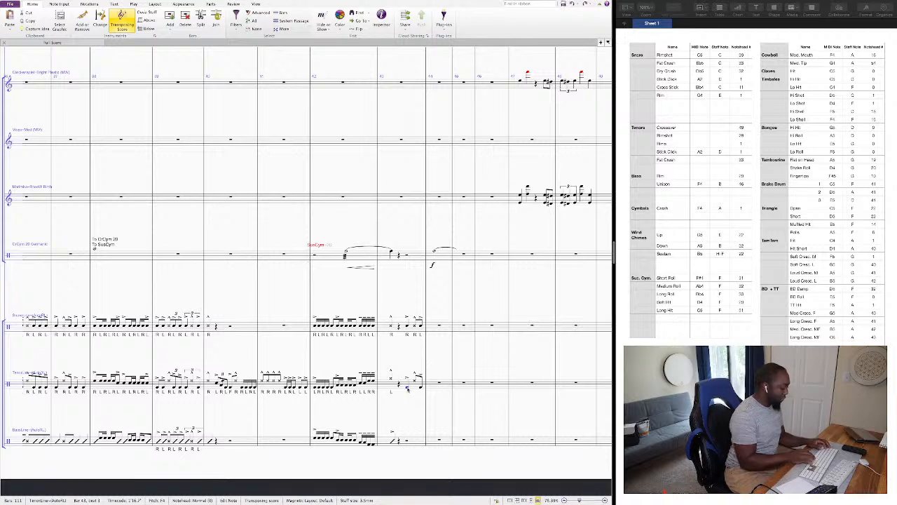
key(super+l)
text(L R L)
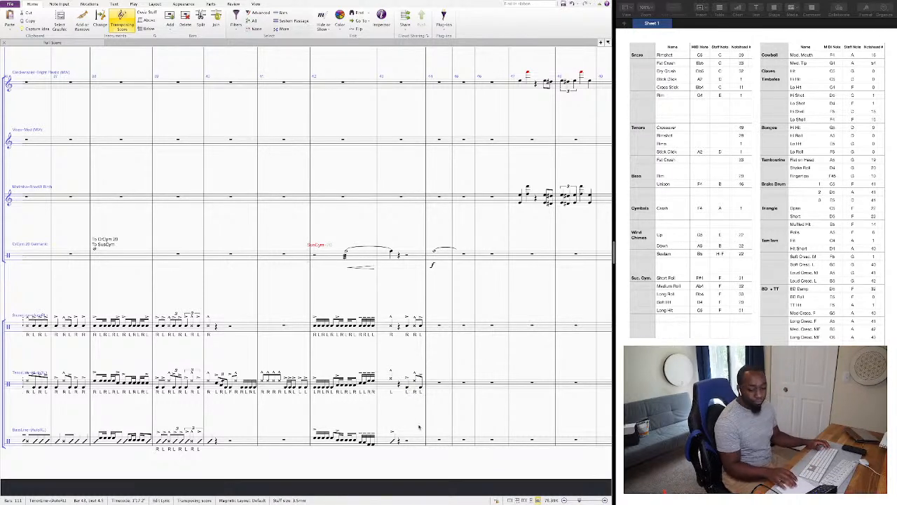
key(Escape)
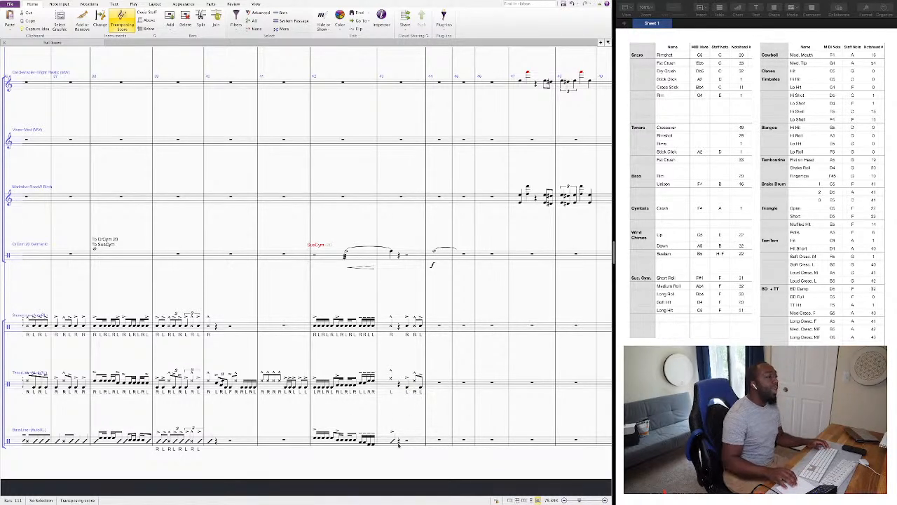
Copy the snare line's last three notes of bar 43 to the same beats of the bass line and turn them into slash-notehead unison hits.
click(408, 327)
shift+click(422, 327)
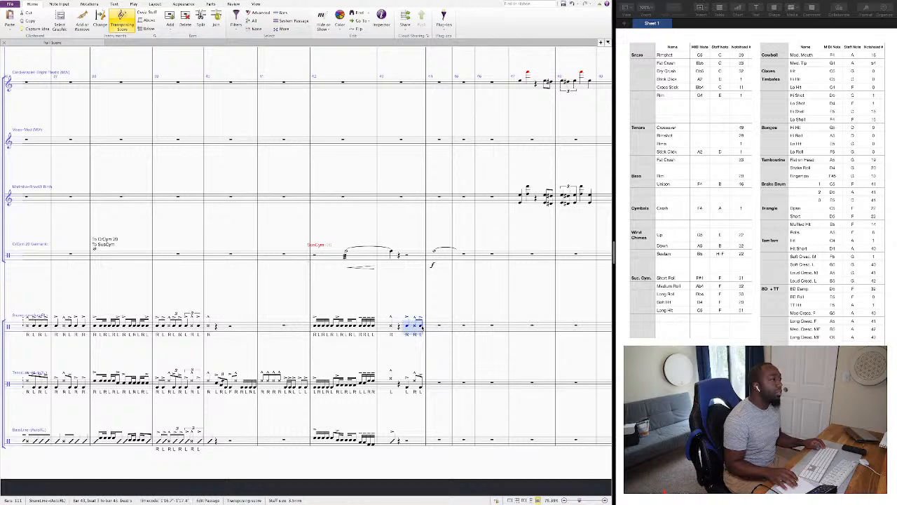
alt+click(409, 439)
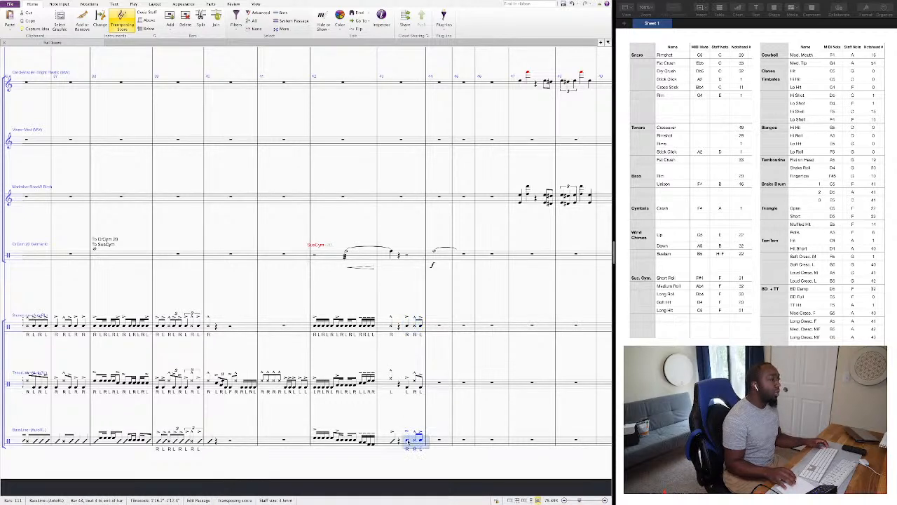
click(409, 440)
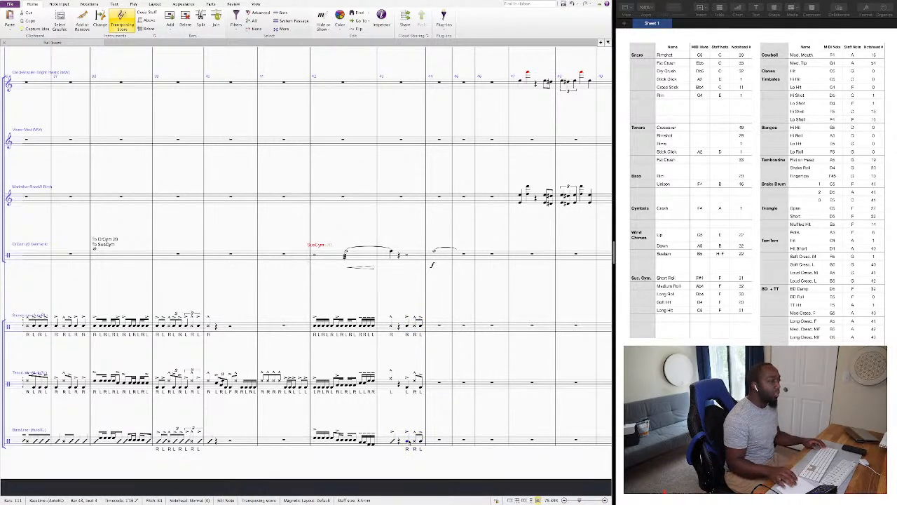
shift+click(419, 440)
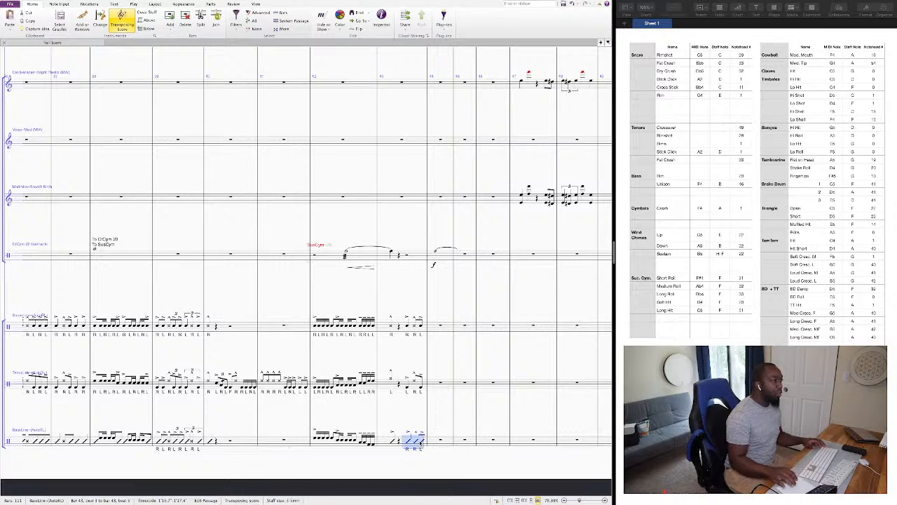
Change the middle of the bass line's last three notes in bar 43 to the cross notehead, number 29.
click(415, 441)
key(alt+shift+2)
key(alt+shift+9)
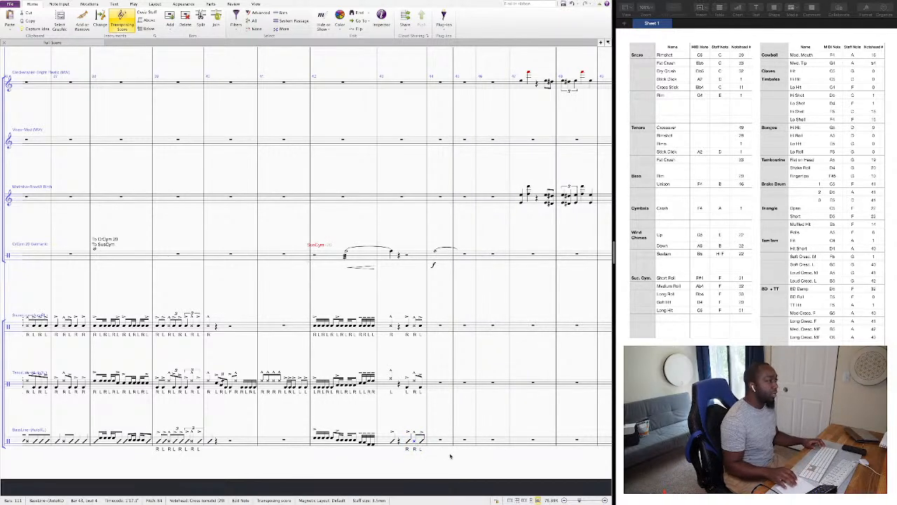
key(Escape)
Play the score from the beginning through bar 44, following the battery parts, and stop playback.
key(space)
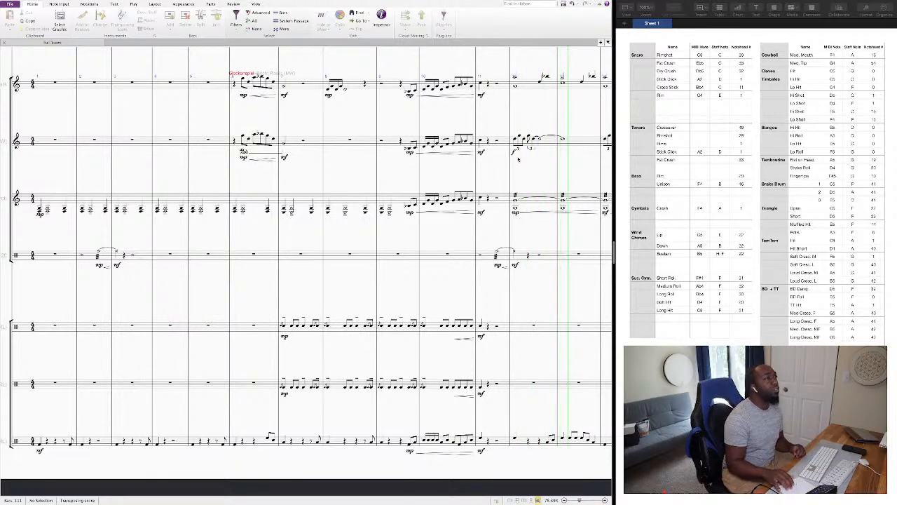
scroll(518, 159, up, 2)
scroll(518, 159, up, 3)
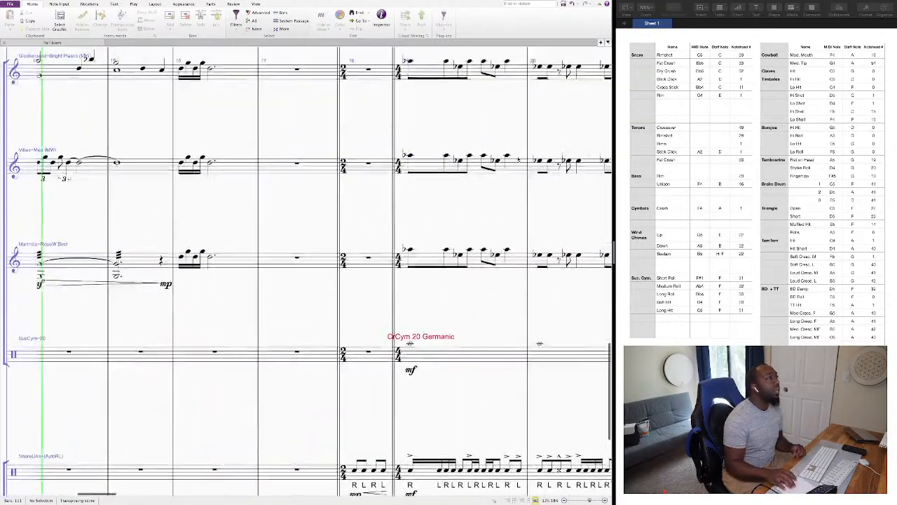
scroll(518, 159, down, 5)
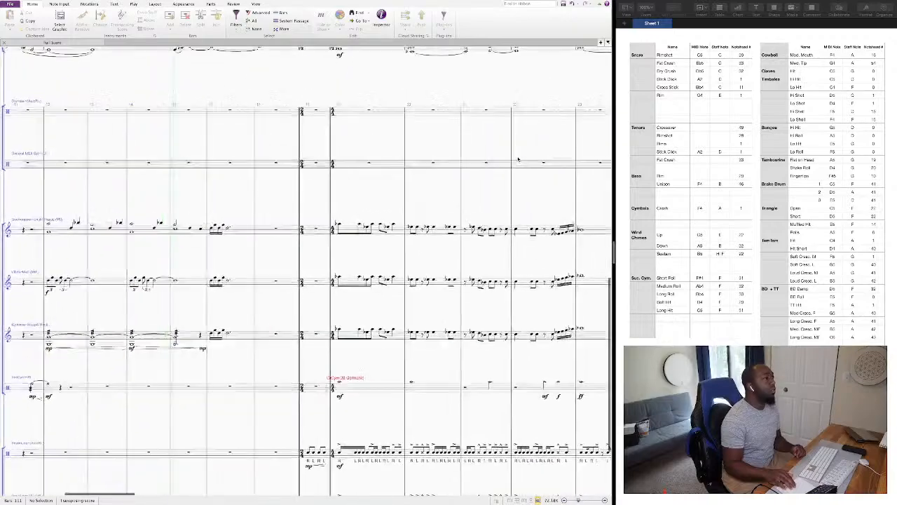
scroll(284, 280, up, 4)
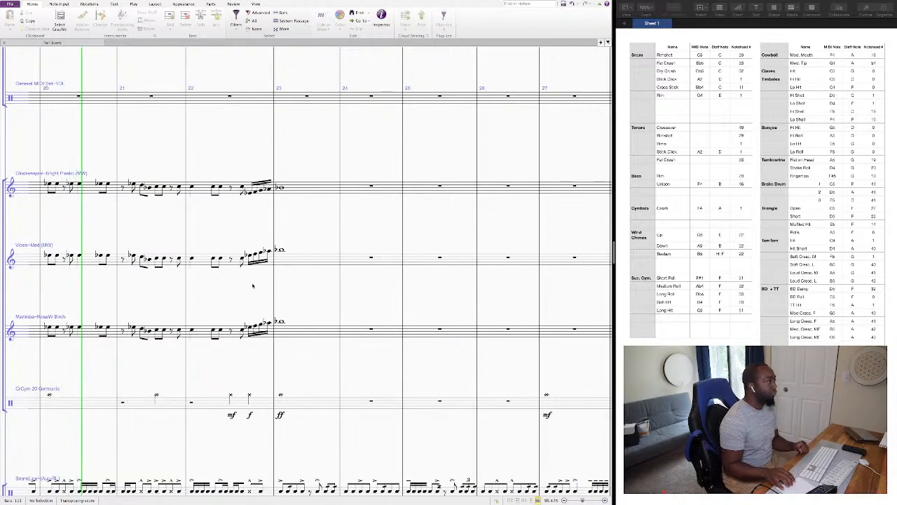
scroll(249, 286, down, 4)
scroll(249, 285, left, 4)
scroll(249, 286, up, 5)
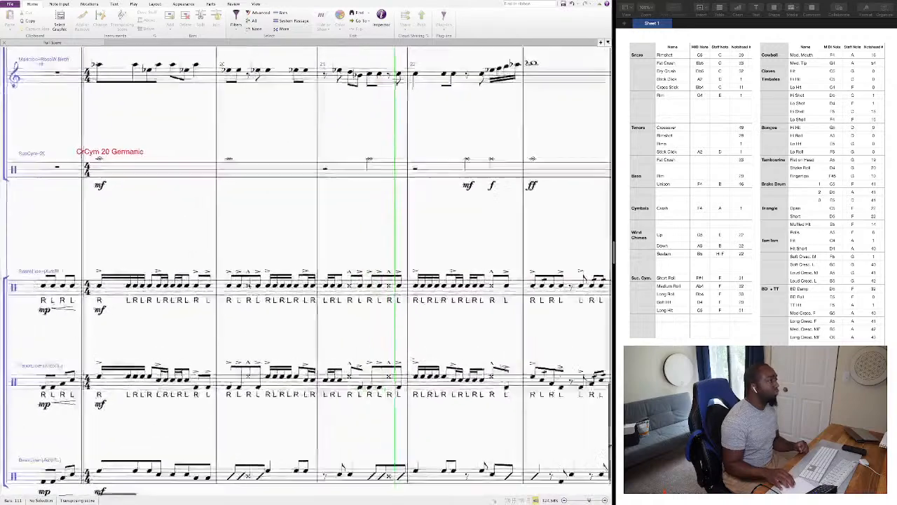
scroll(249, 286, down, 4)
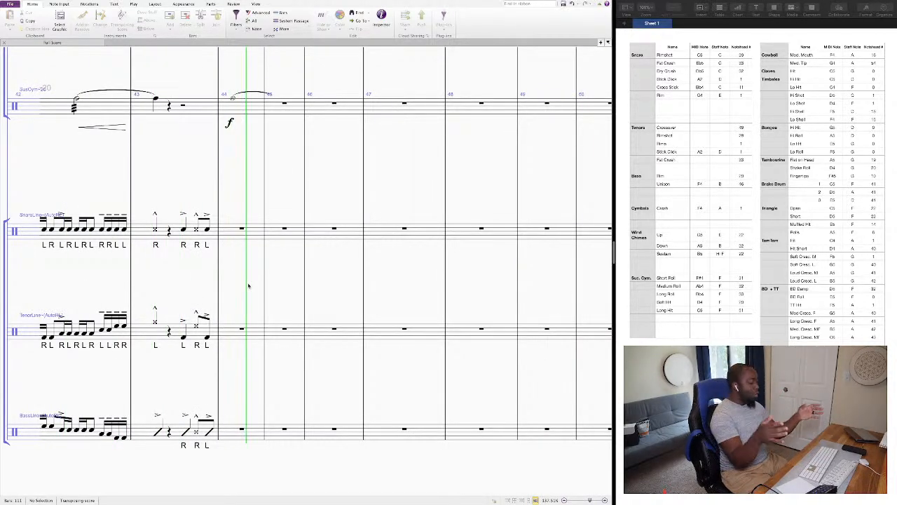
key(space)
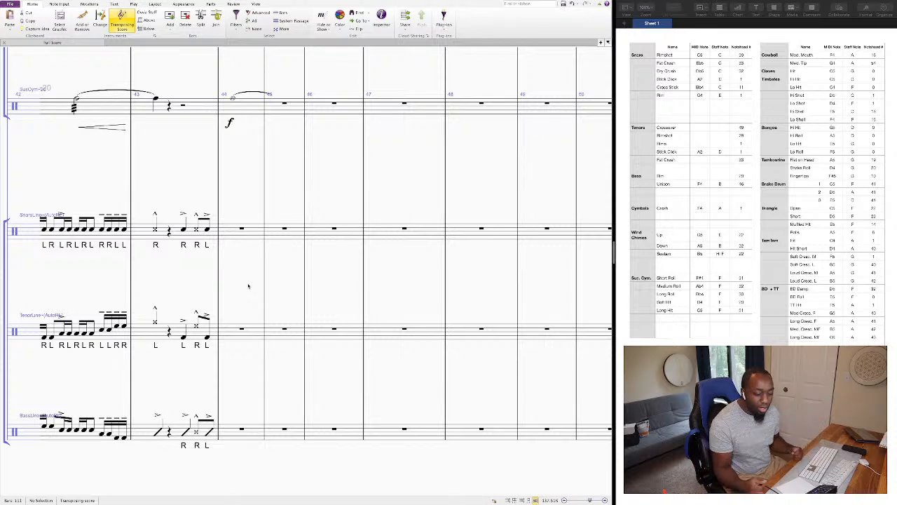
Play back the new percussion passage from the snare line's first note in bar 42 and stop.
scroll(249, 286, down, 2)
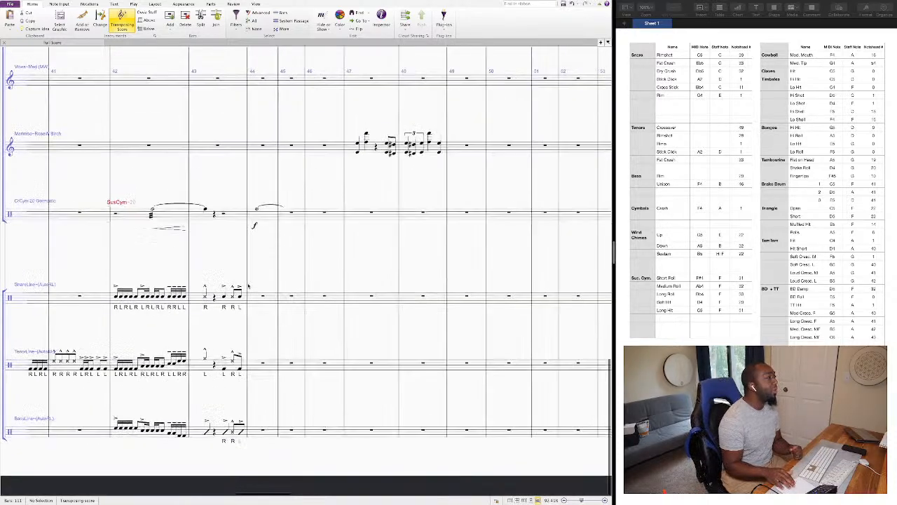
scroll(247, 286, down, 2)
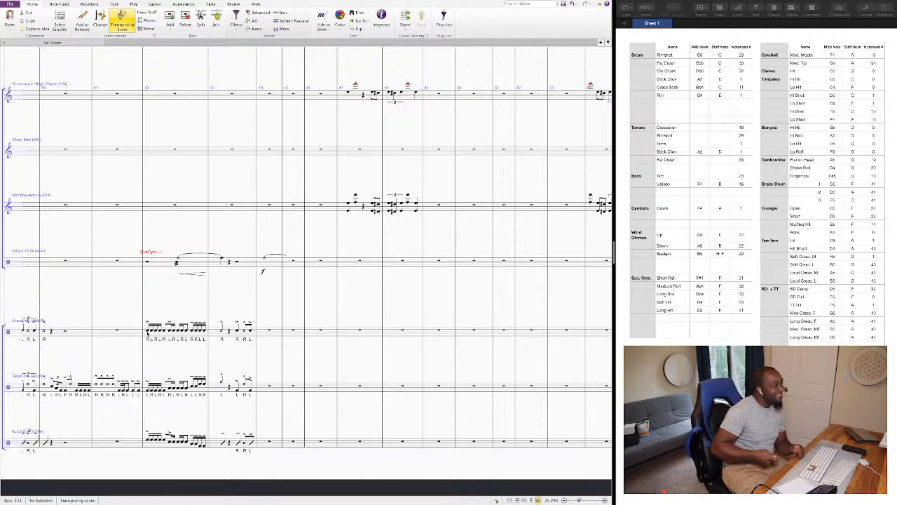
click(148, 332)
key(p)
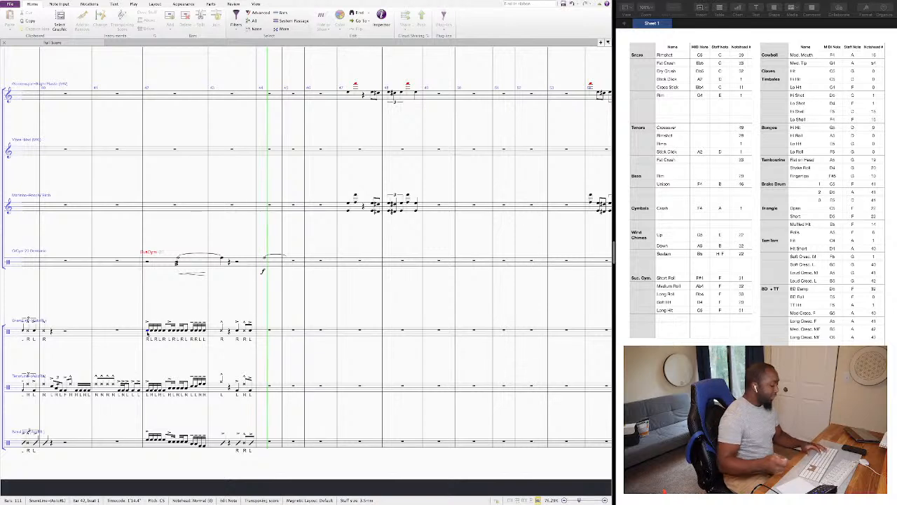
key(Escape)
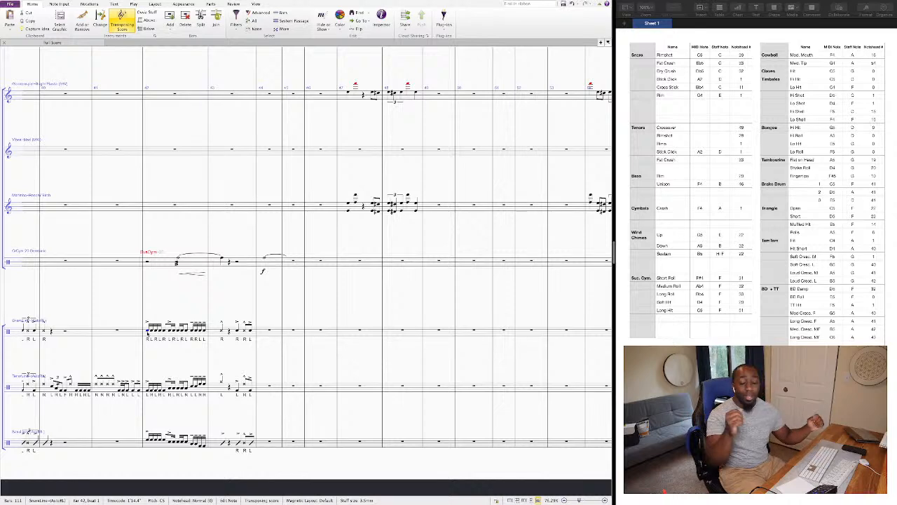
Switch to YouTube Studio in Chrome and end the live stream, confirming that it should stop.
key(super+Tab)
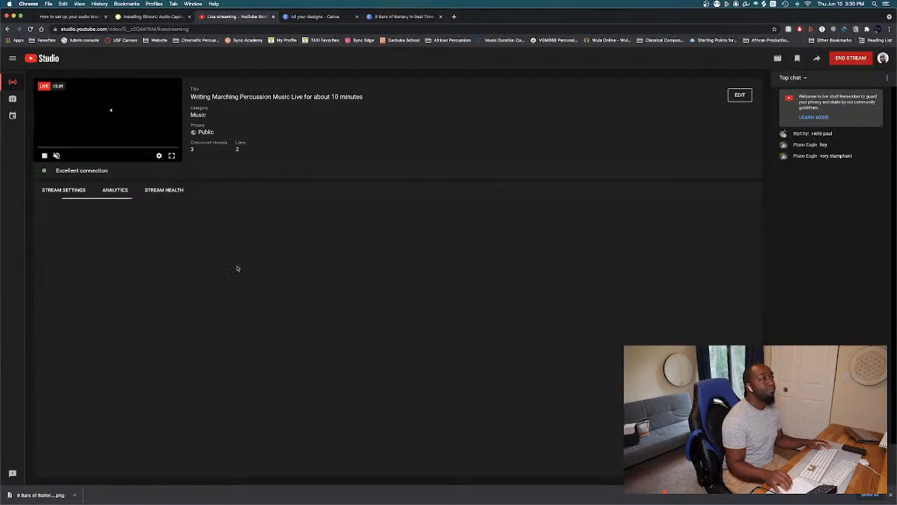
click(849, 61)
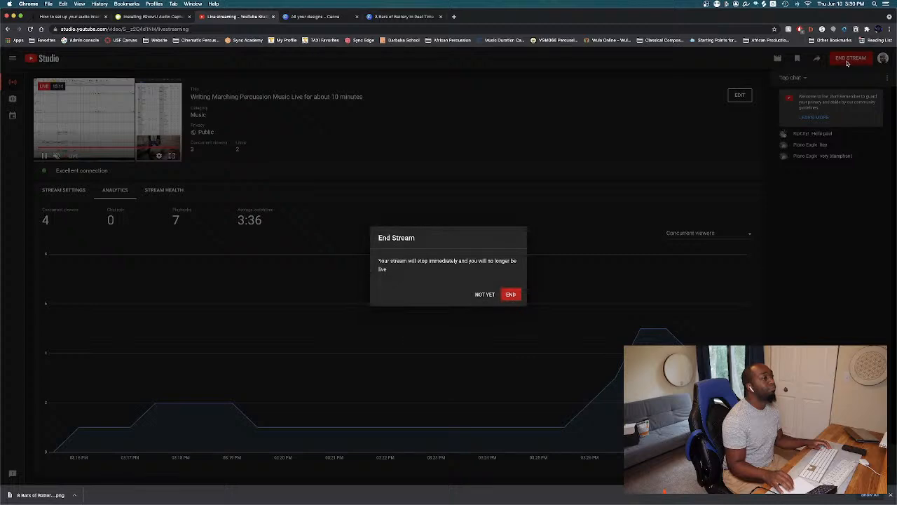
click(513, 294)
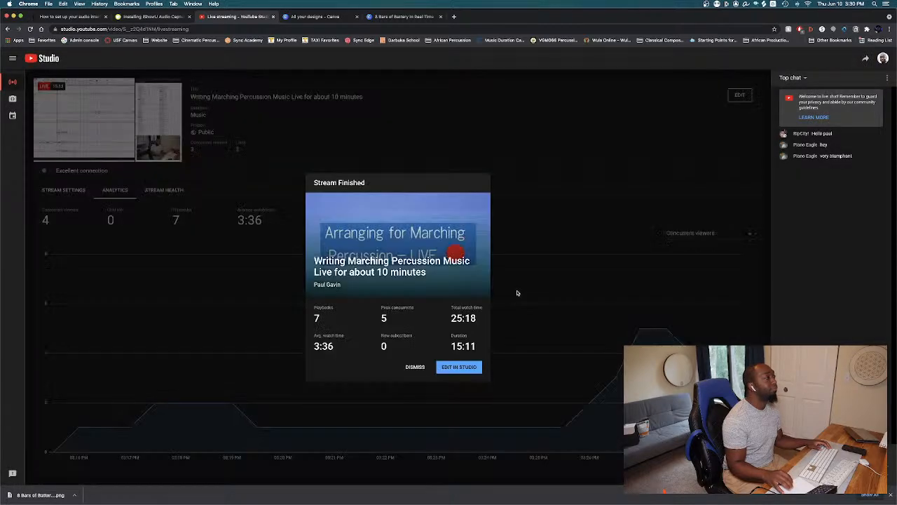